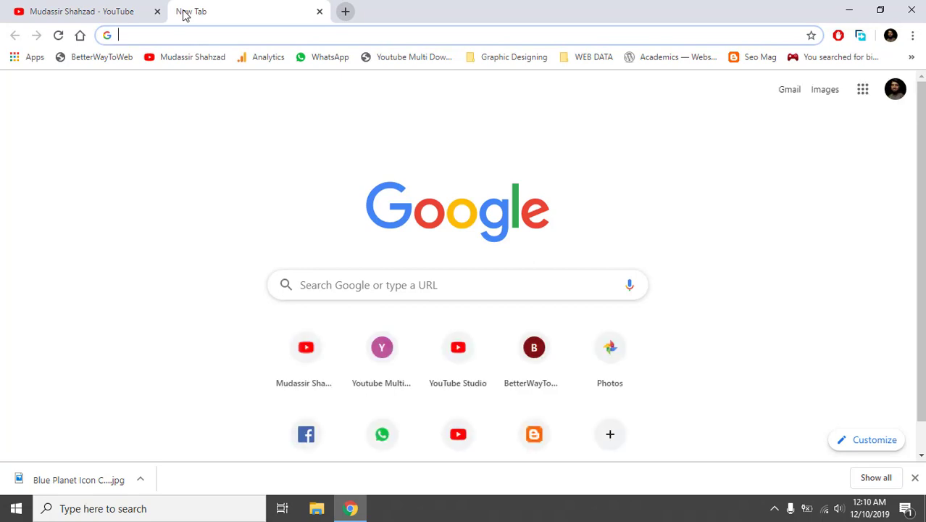
Open the canva.com website in the empty browser tab
text(can)
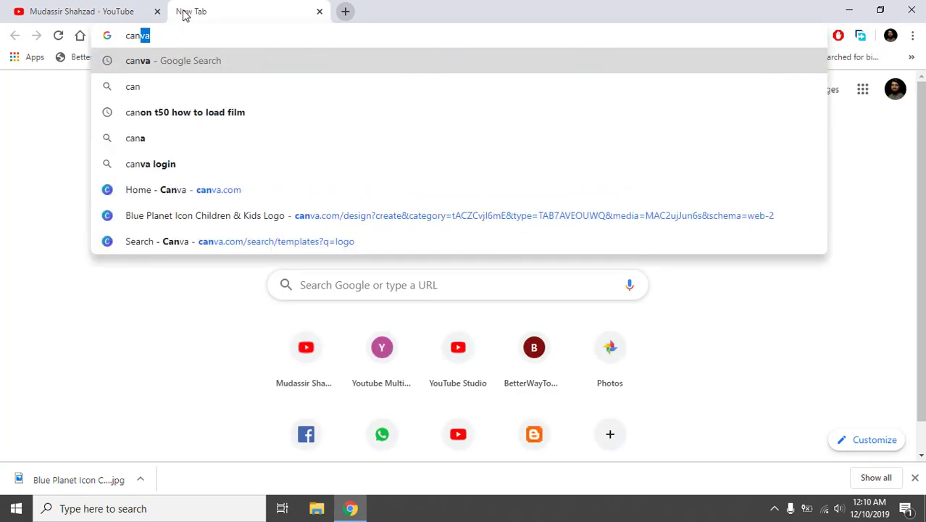
text(va.com)
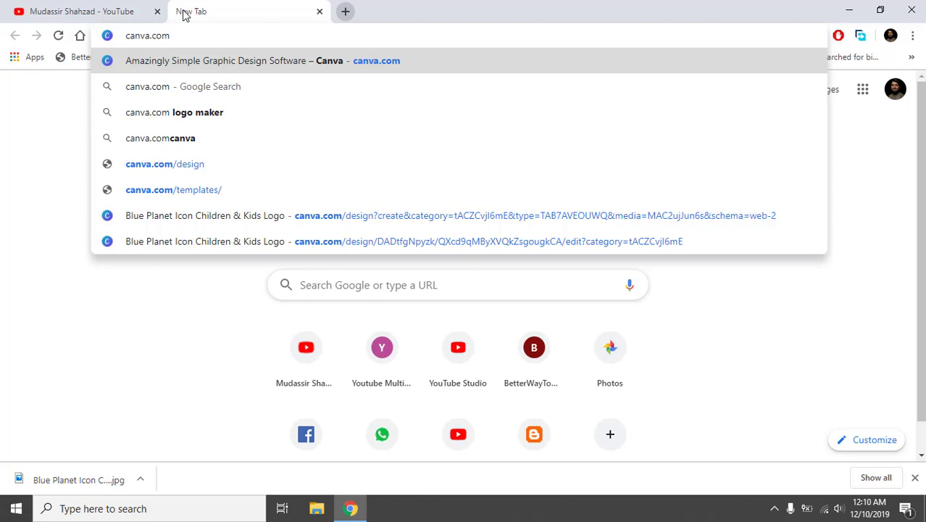
key(Return)
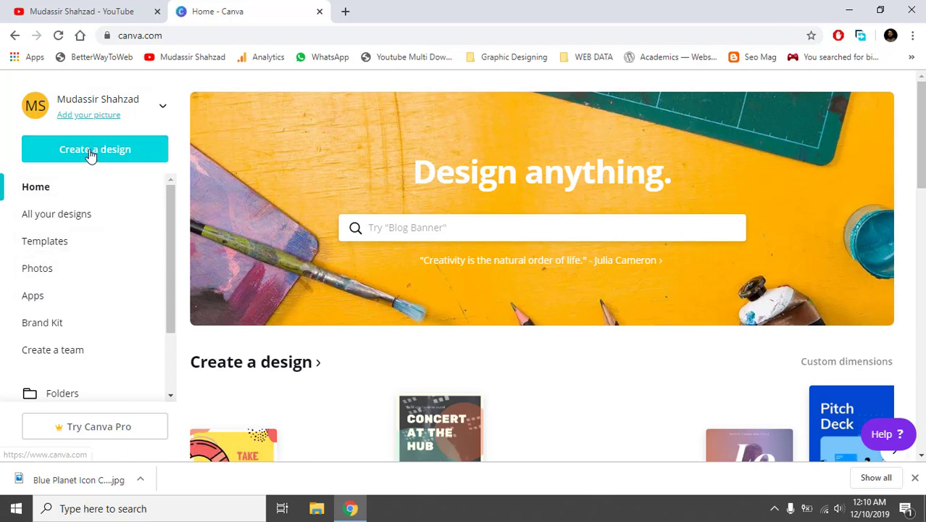
Create a new blank design of the Logo type and bring its editor into view
click(134, 154)
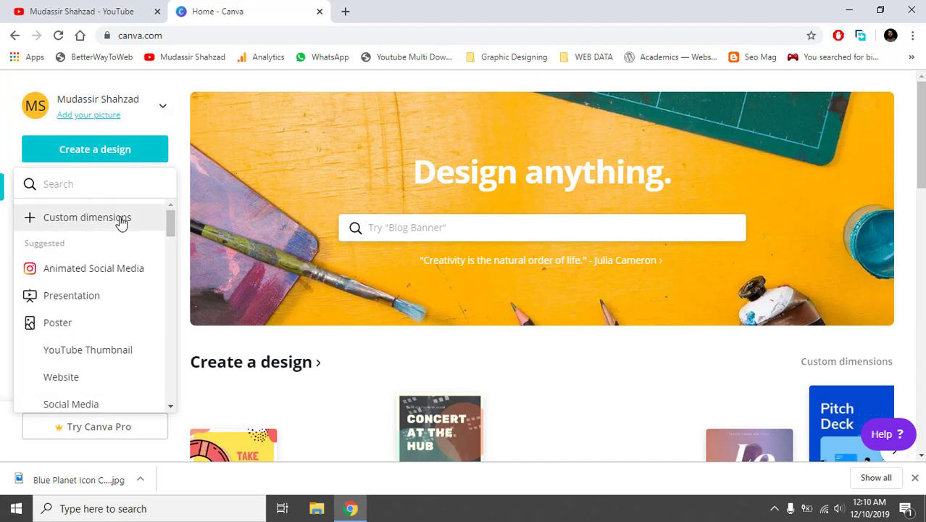
scroll(75, 308, down, 1)
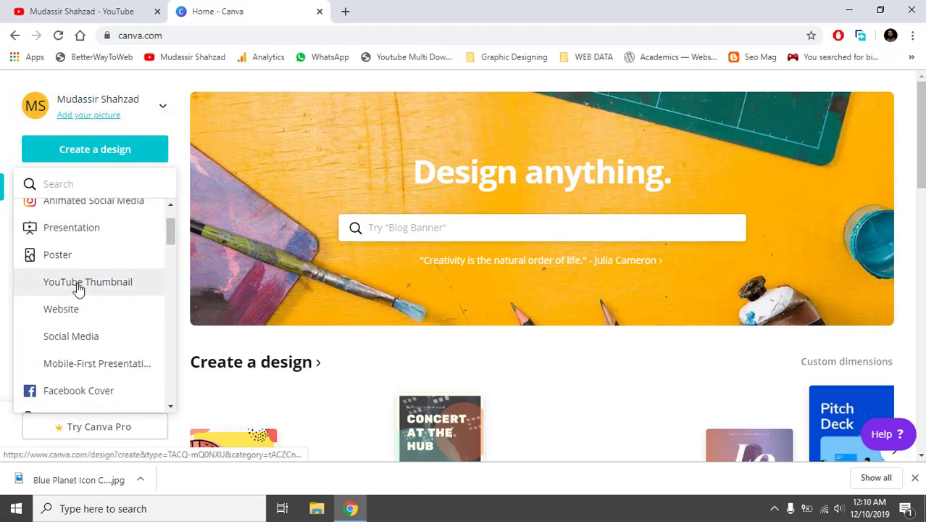
scroll(80, 286, down, 2)
scroll(87, 275, down, 6)
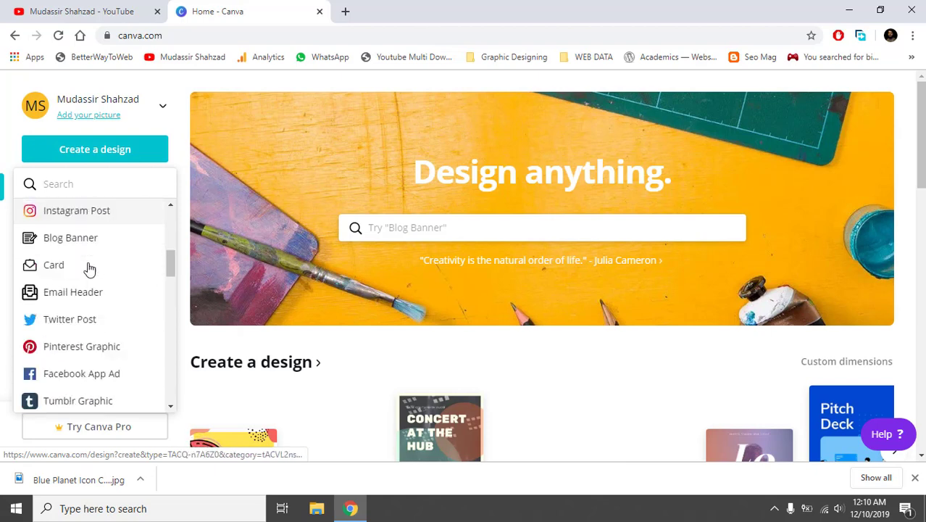
scroll(93, 258, down, 2)
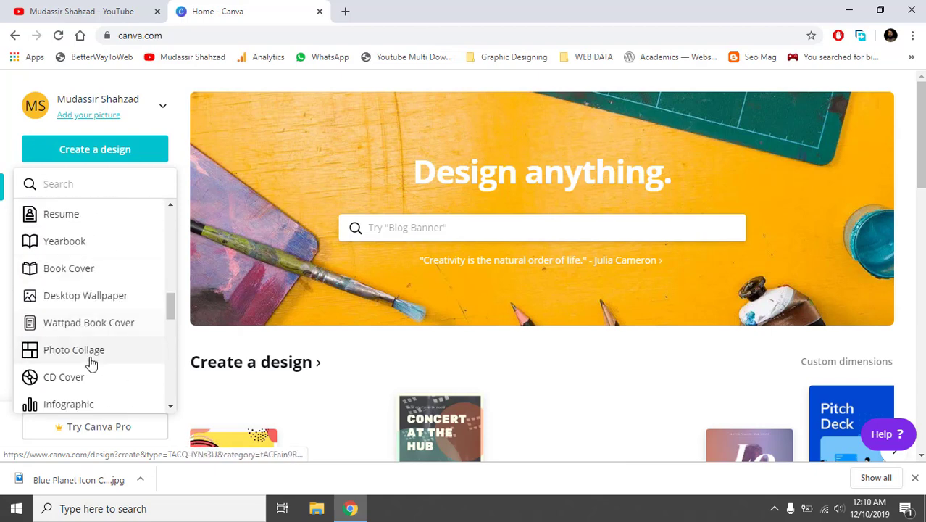
scroll(104, 240, down, 2)
scroll(102, 239, down, 3)
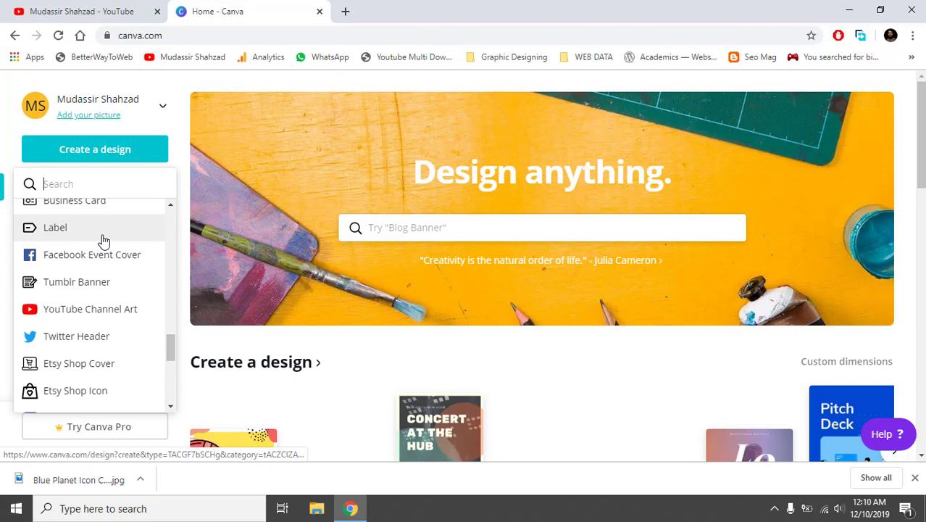
scroll(91, 217, up, 2)
scroll(83, 251, up, 1)
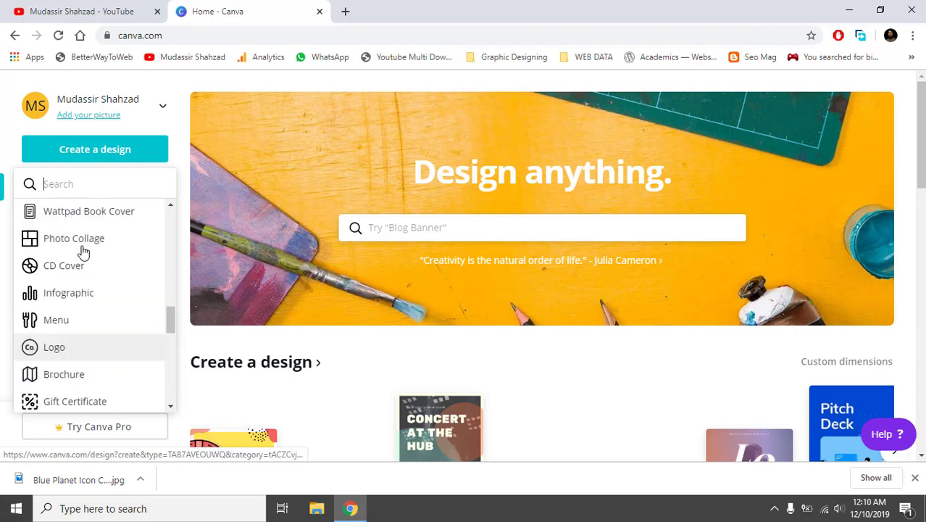
scroll(82, 250, down, 5)
scroll(82, 250, up, 3)
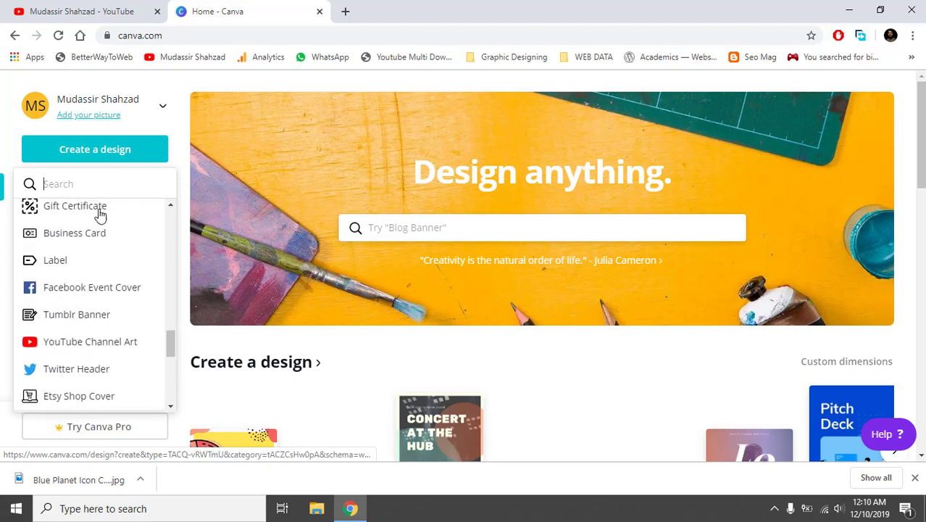
scroll(82, 245, up, 2)
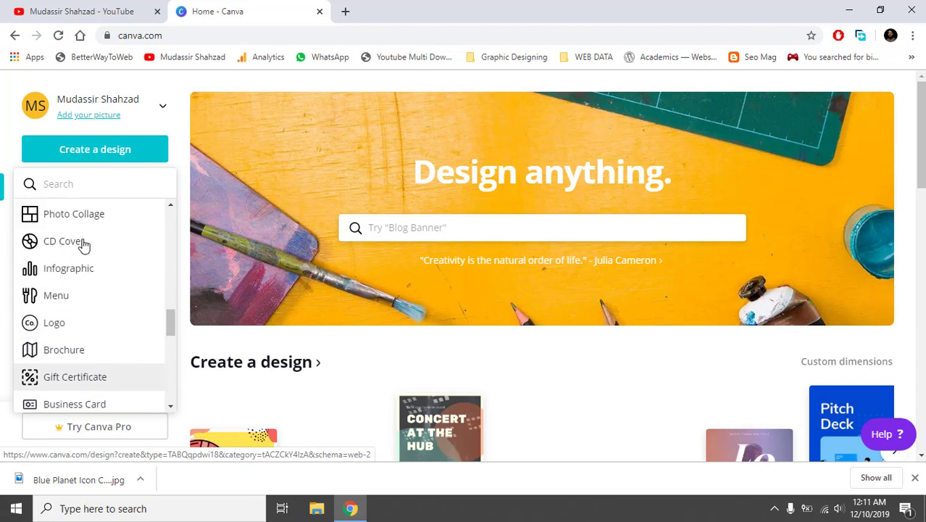
click(61, 329)
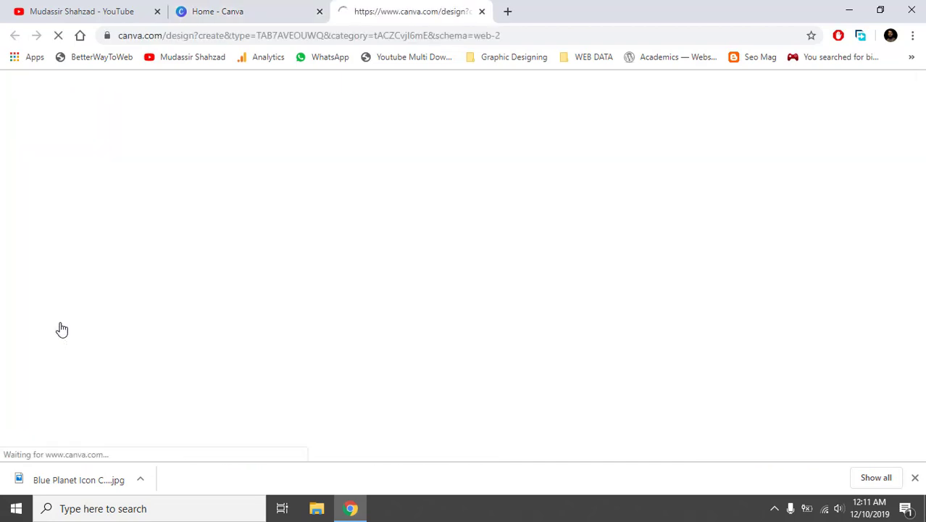
click(200, 10)
click(358, 8)
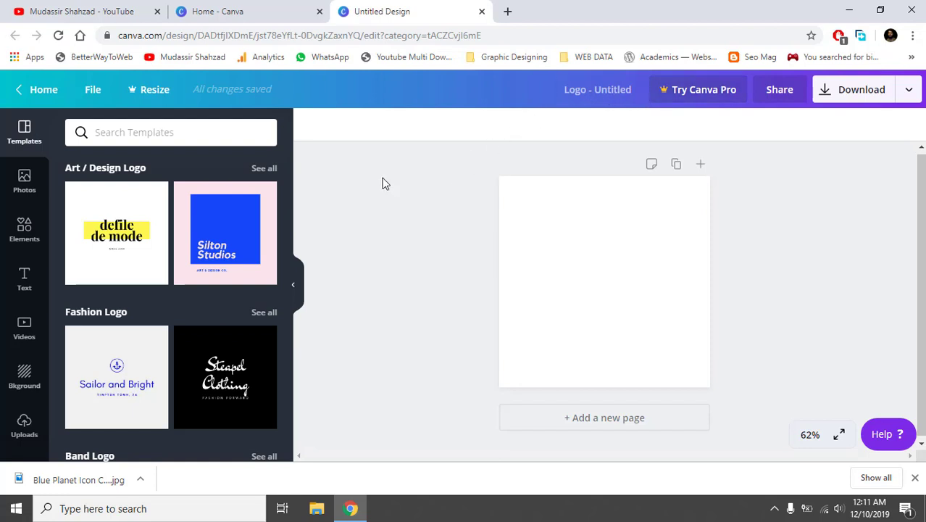
Rename the untitled design as "logo by" followed by the creator's full name
click(606, 84)
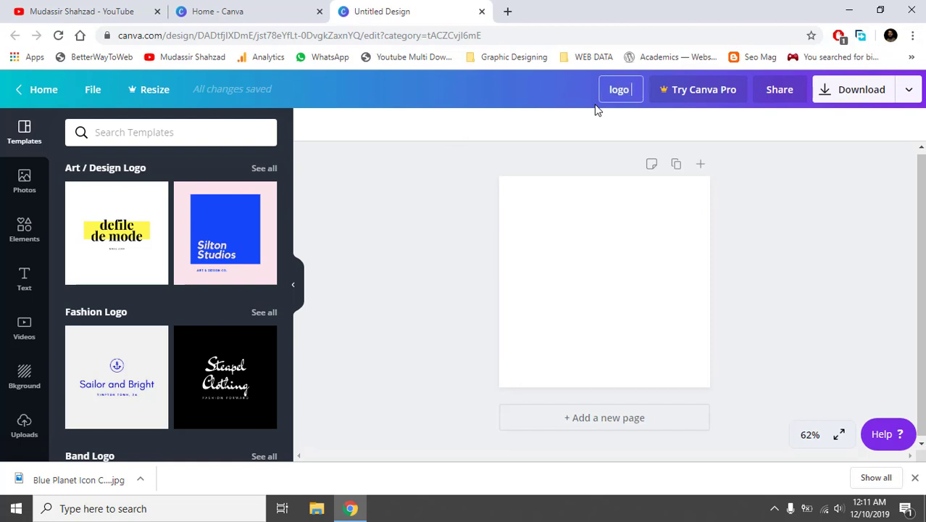
text(logo by mudas)
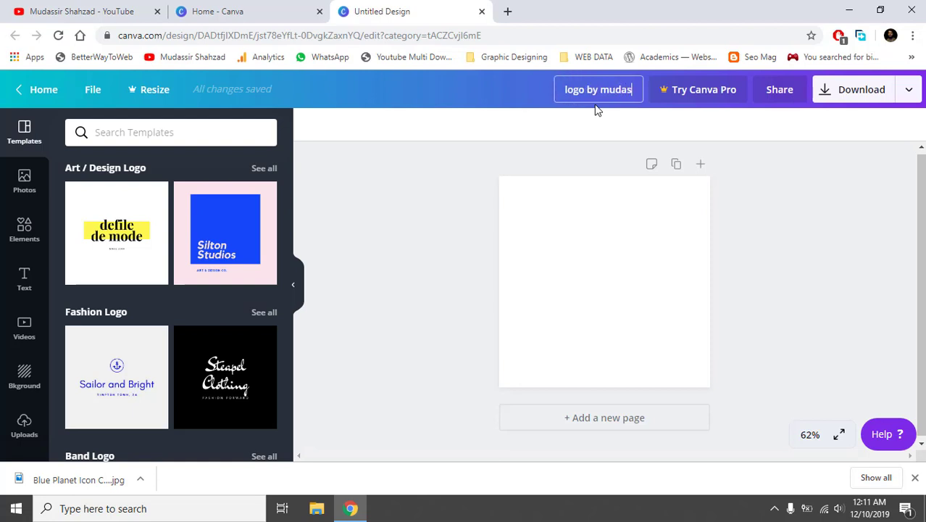
text(sir shahzad)
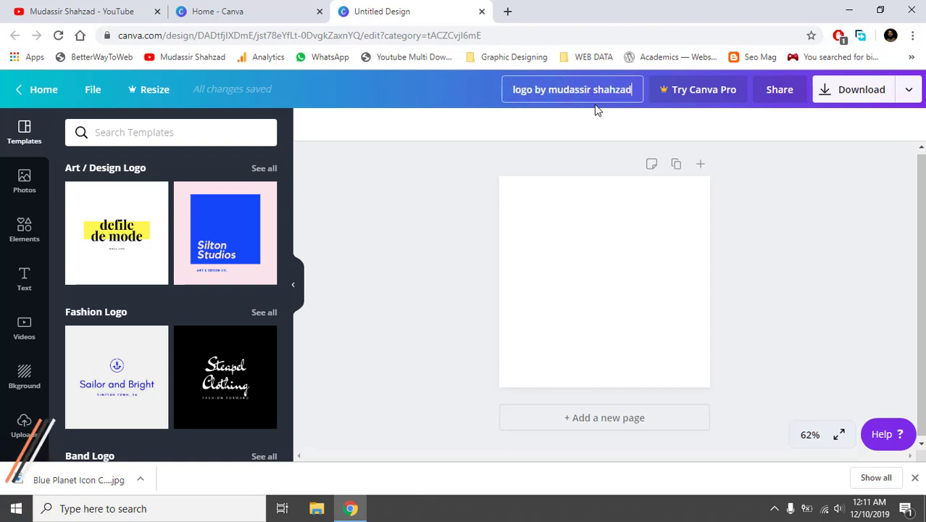
click(506, 151)
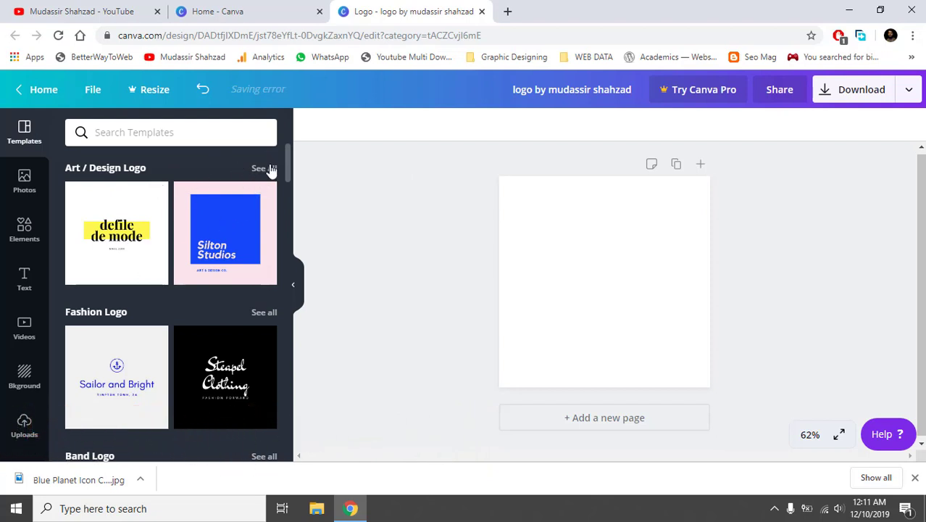
Examine the logo template categories from Art / Design Logo through Sports Logo
scroll(289, 165, down, 1)
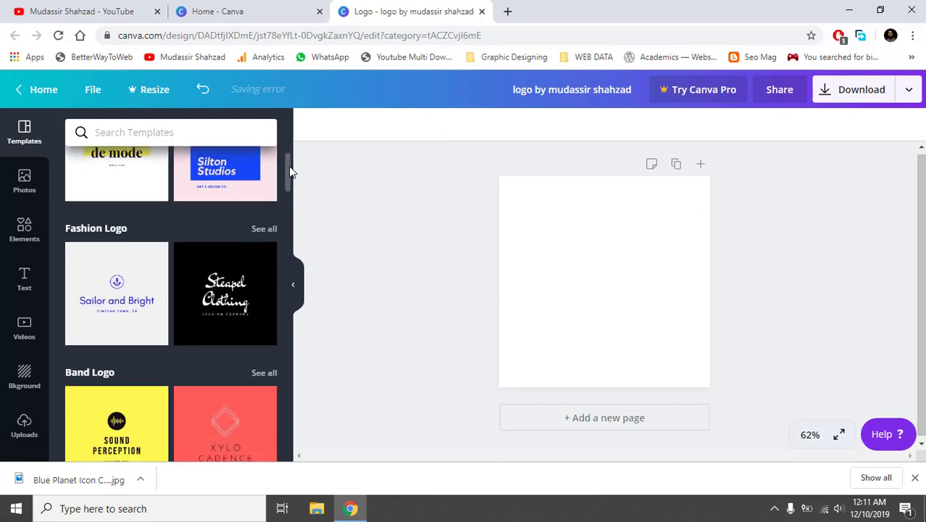
drag(290, 171, 288, 223)
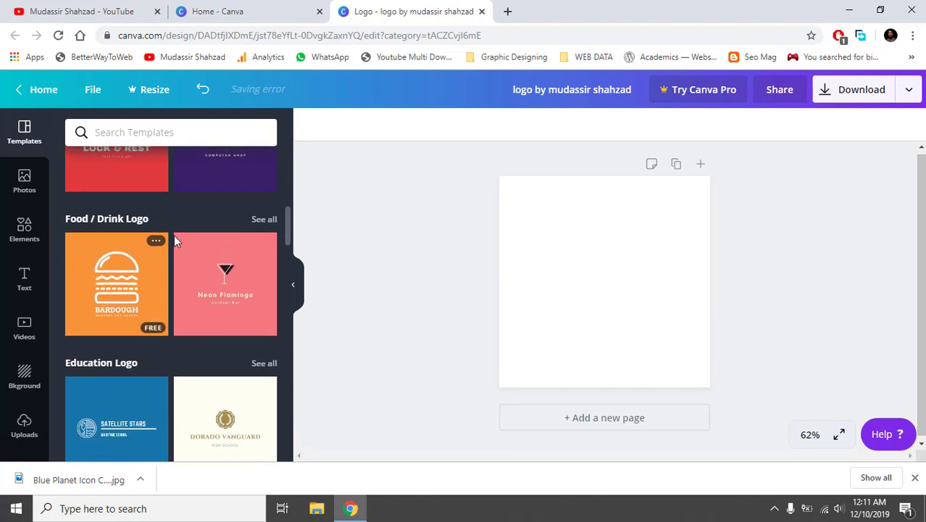
scroll(174, 234, up, 1)
scroll(175, 234, up, 5)
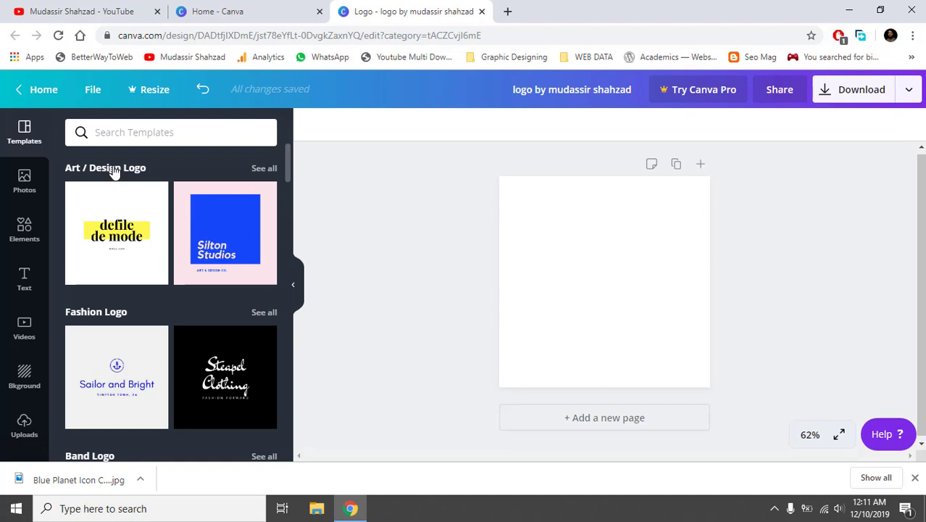
scroll(84, 308, down, 2)
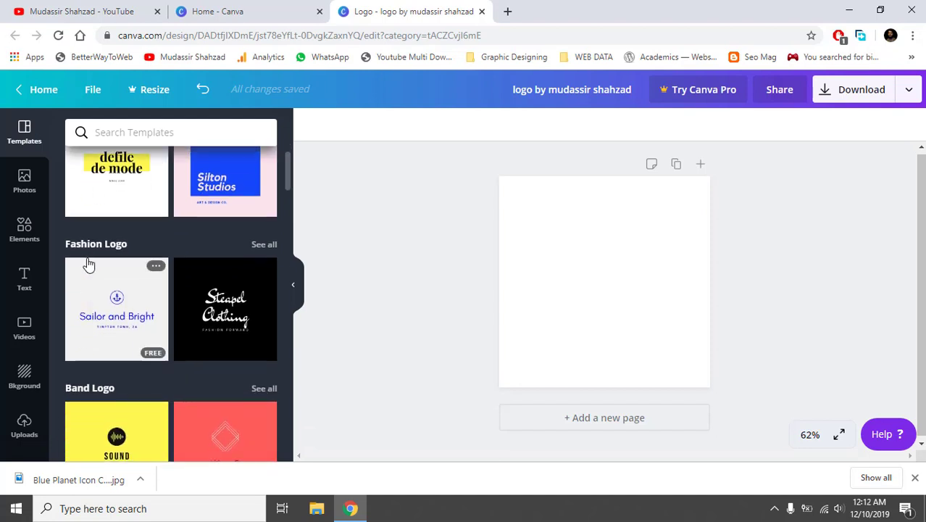
scroll(114, 319, down, 1)
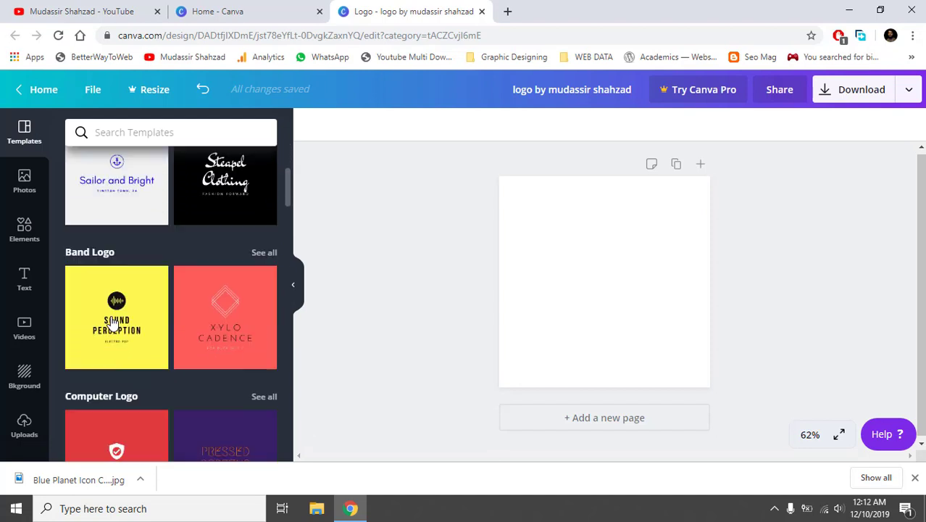
scroll(124, 310, down, 2)
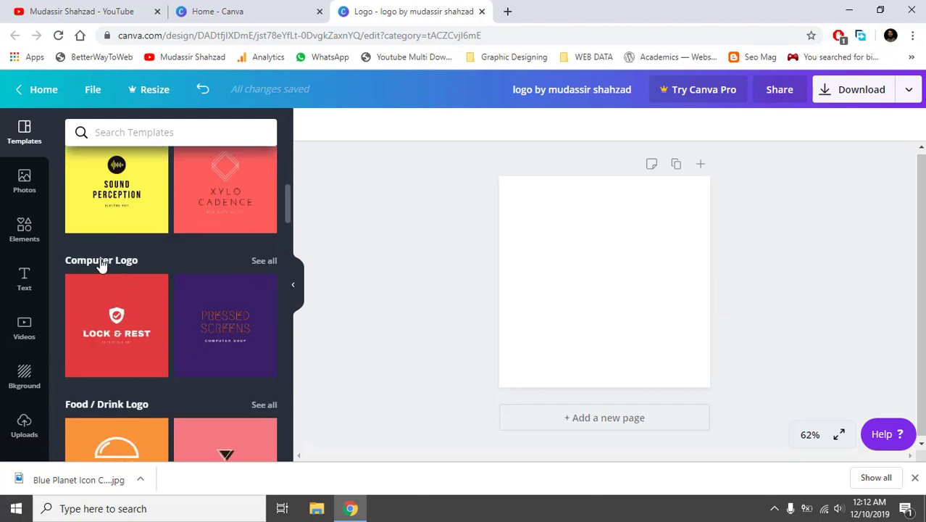
scroll(110, 272, down, 3)
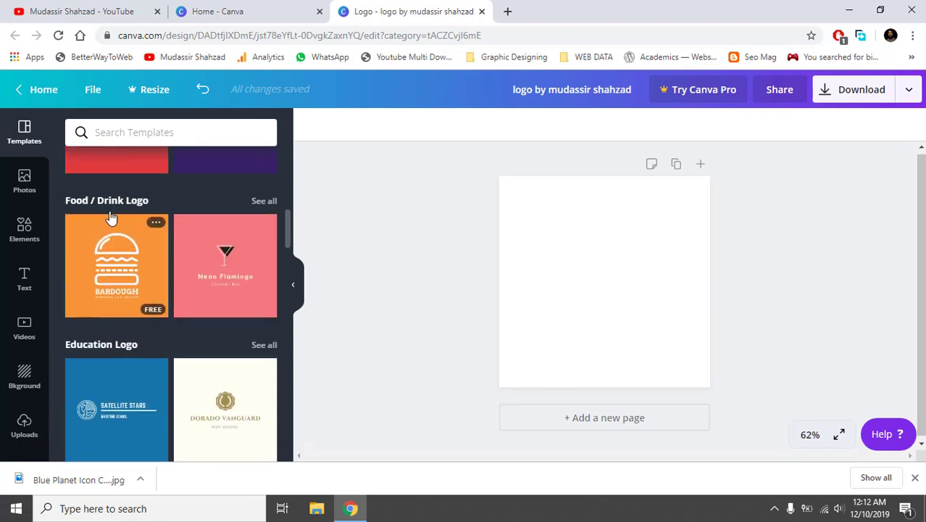
scroll(118, 315, down, 2)
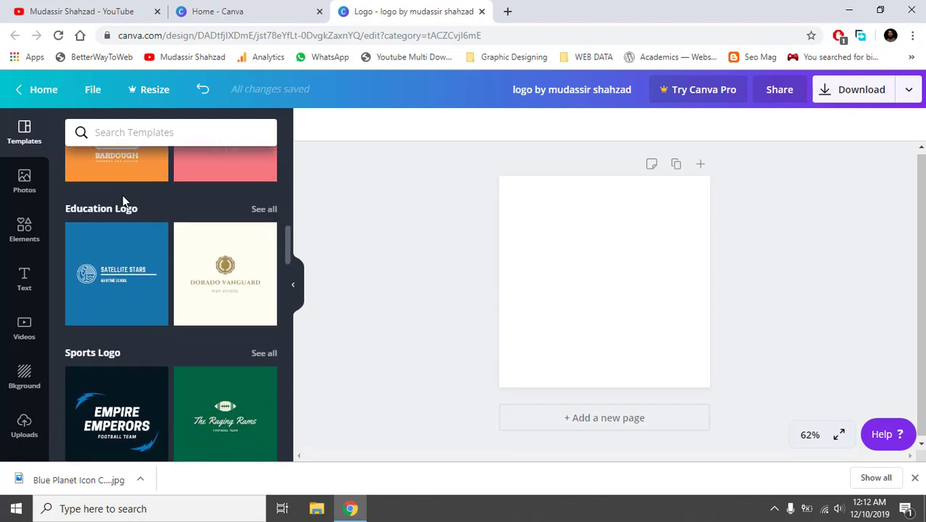
scroll(101, 297, down, 1)
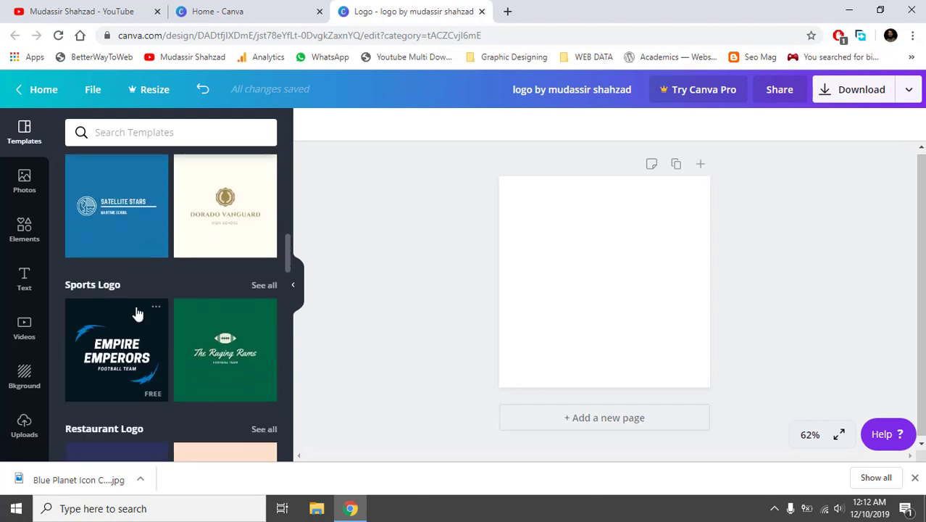
Examine the remaining logo template categories, from Restaurant Logo through Automotive Logo
scroll(138, 313, down, 2)
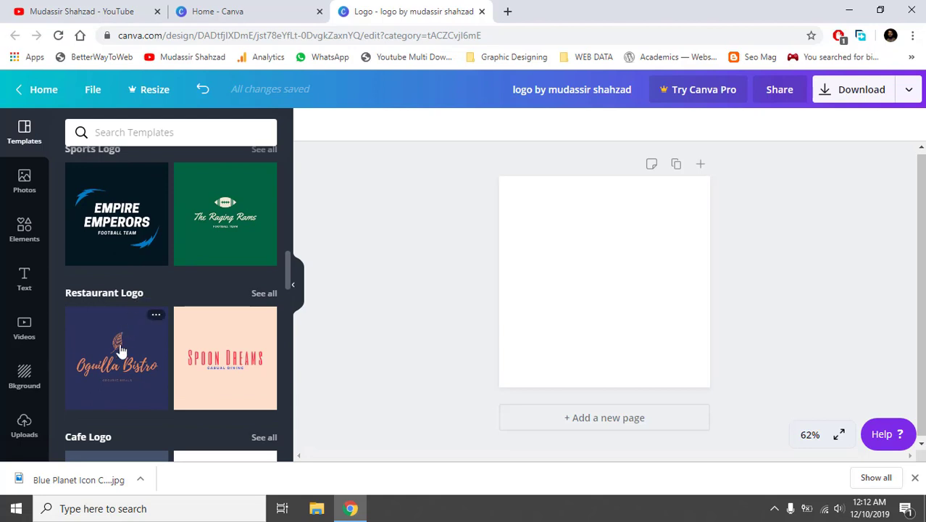
scroll(117, 341, down, 3)
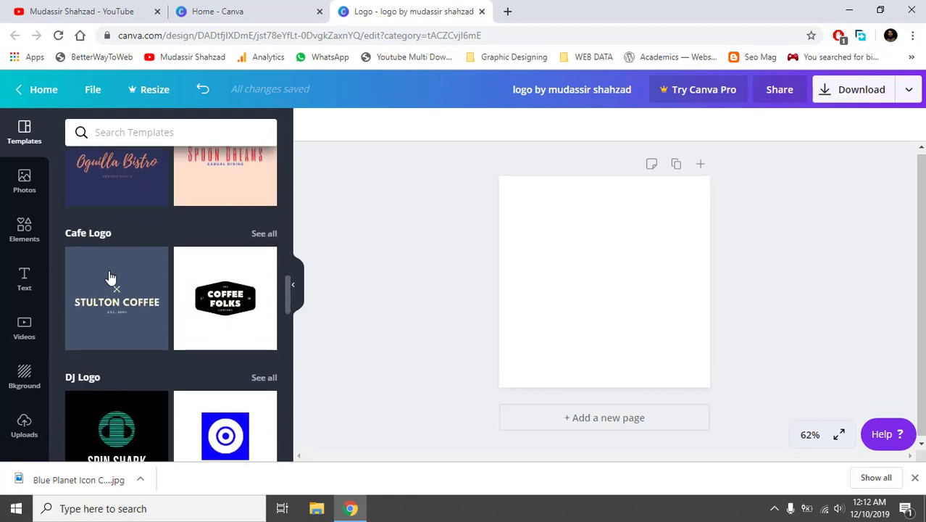
scroll(93, 250, down, 2)
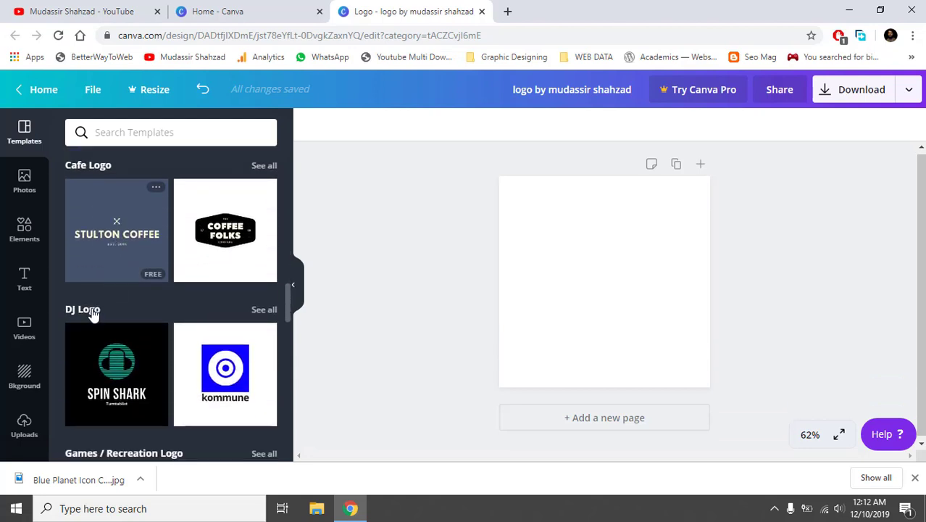
scroll(120, 336, down, 3)
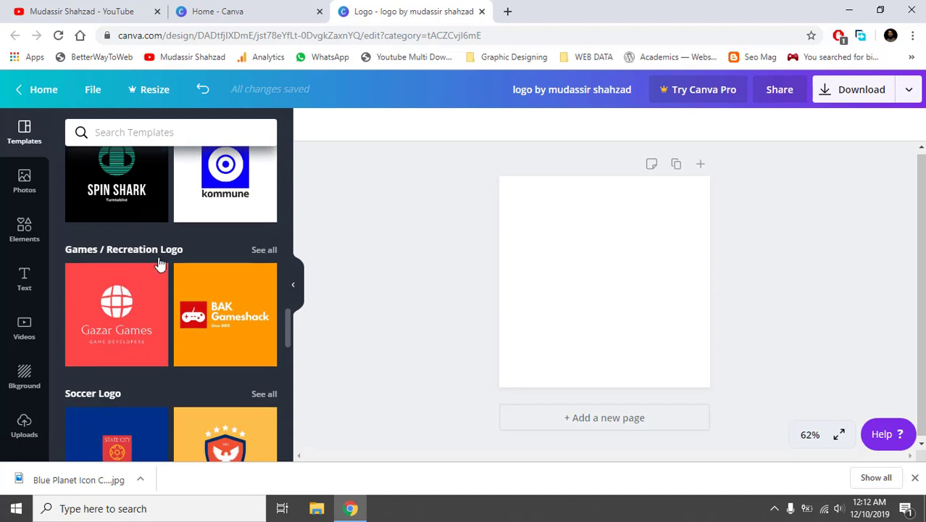
scroll(171, 314, down, 2)
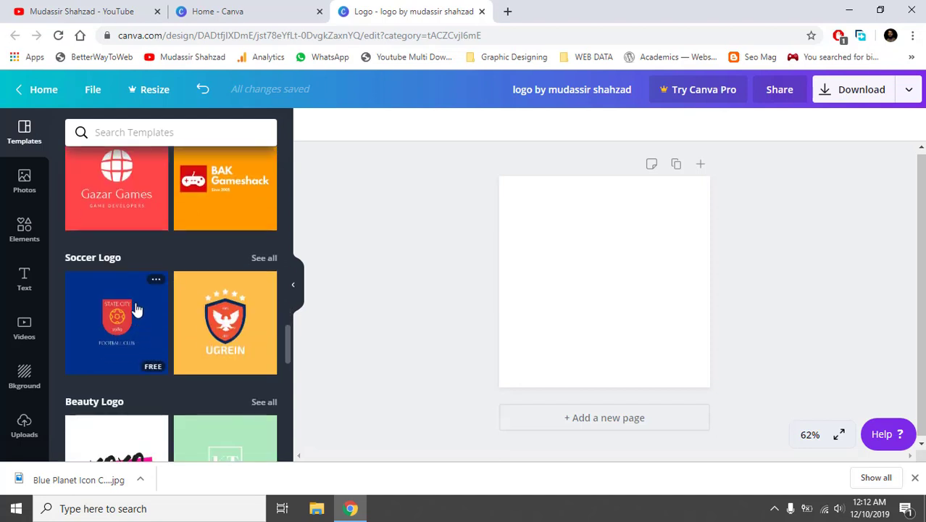
scroll(129, 320, down, 2)
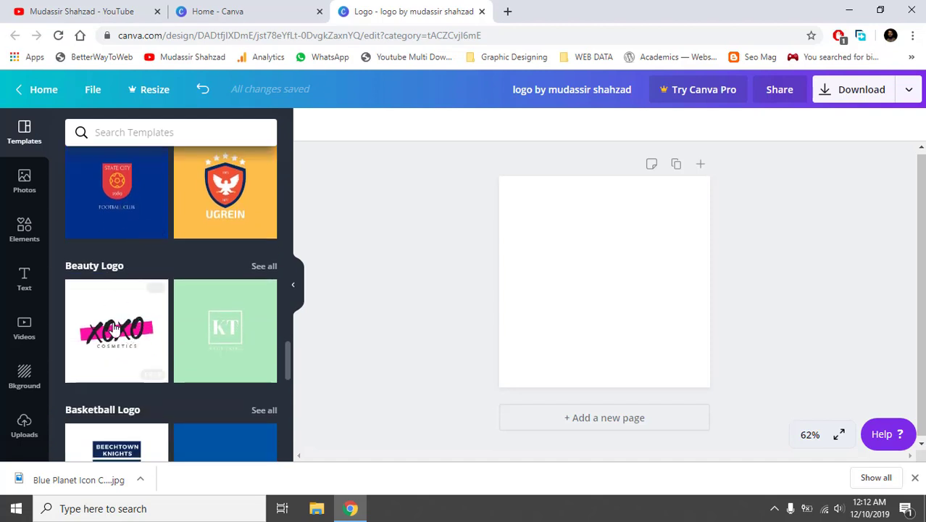
scroll(116, 330, down, 2)
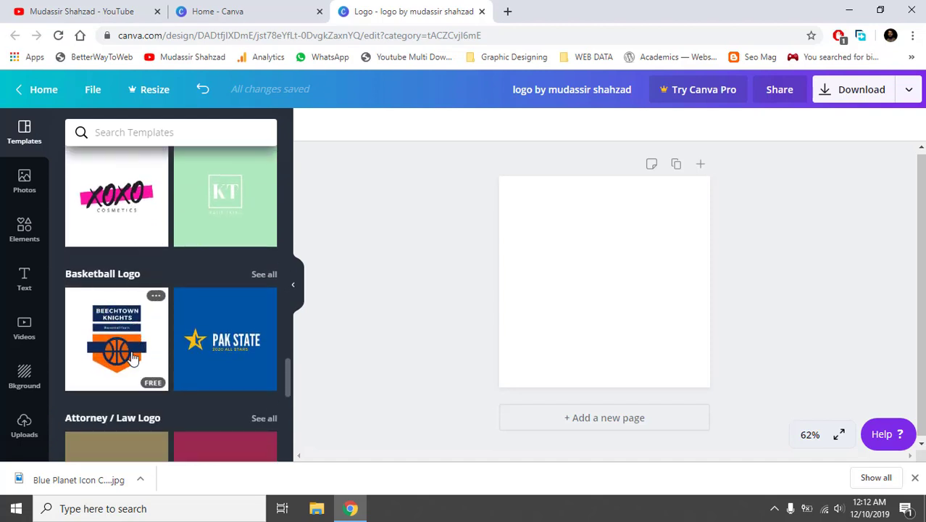
scroll(129, 355, down, 4)
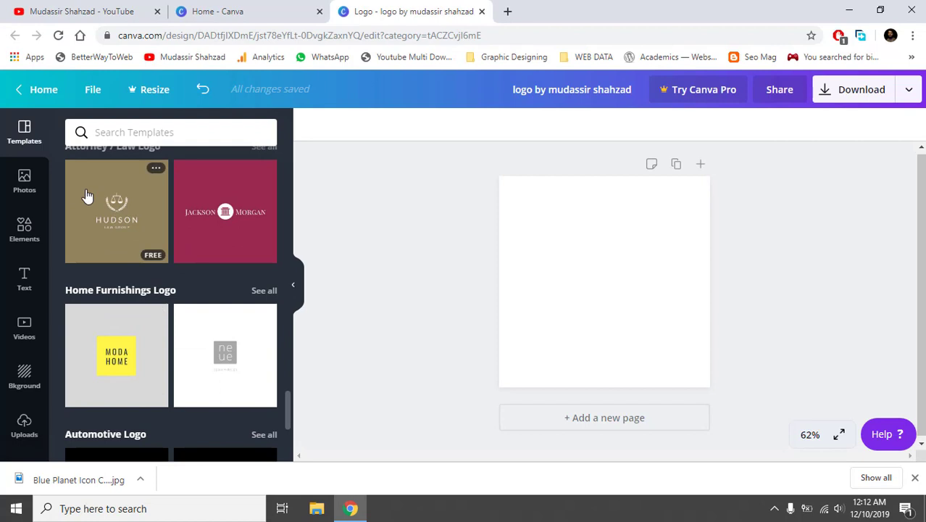
scroll(81, 230, up, 1)
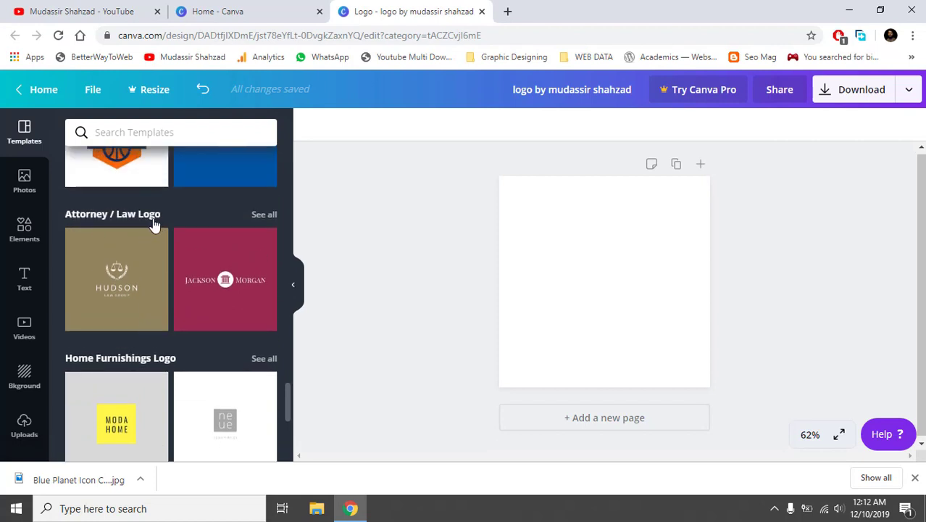
scroll(114, 297, down, 2)
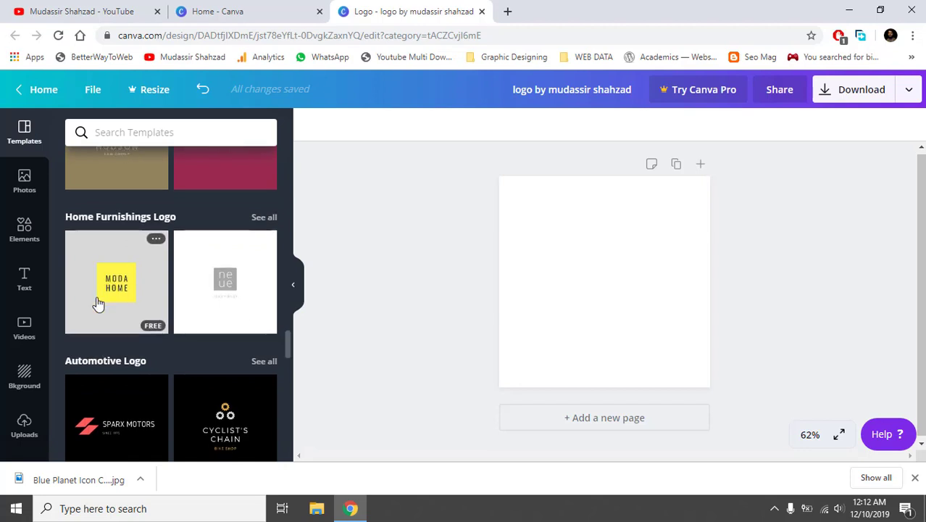
scroll(94, 303, down, 2)
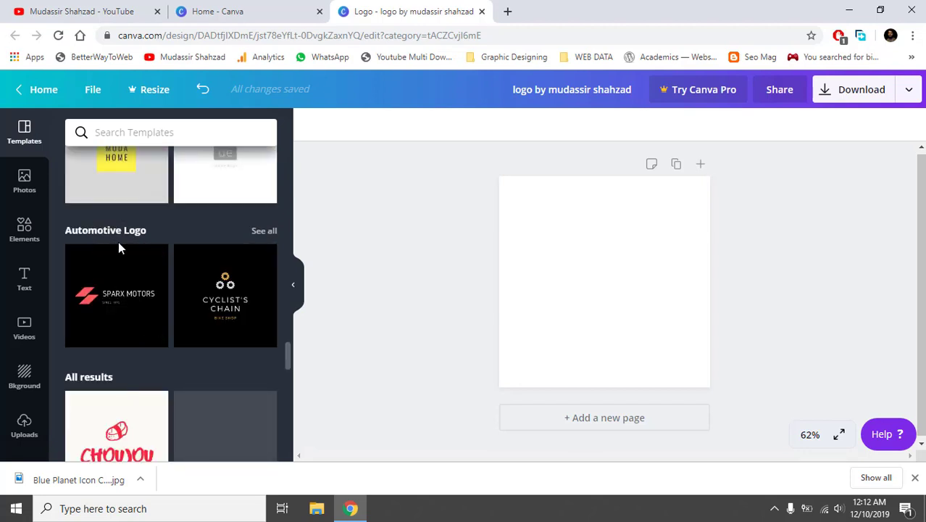
scroll(131, 299, down, 2)
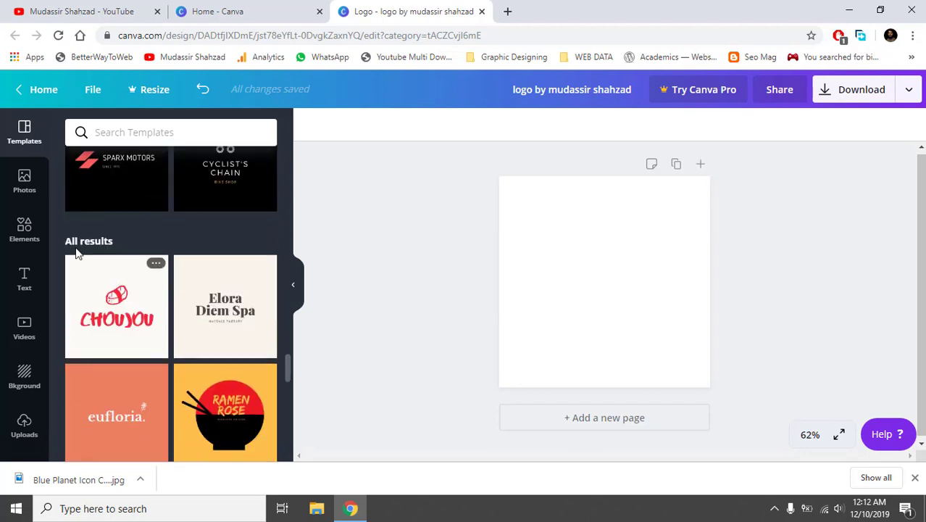
Look through the mixed logo templates listed under All results
scroll(120, 322, down, 15)
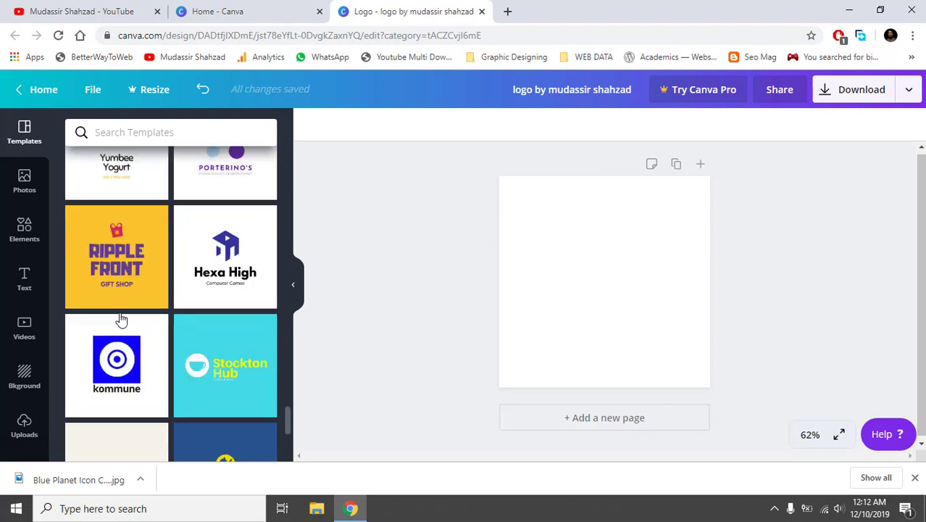
scroll(121, 320, down, 8)
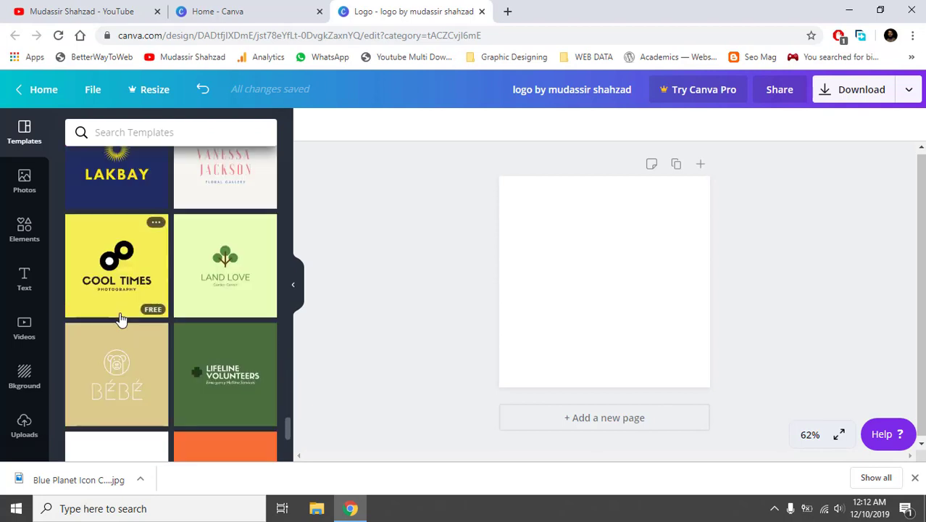
scroll(150, 257, up, 10)
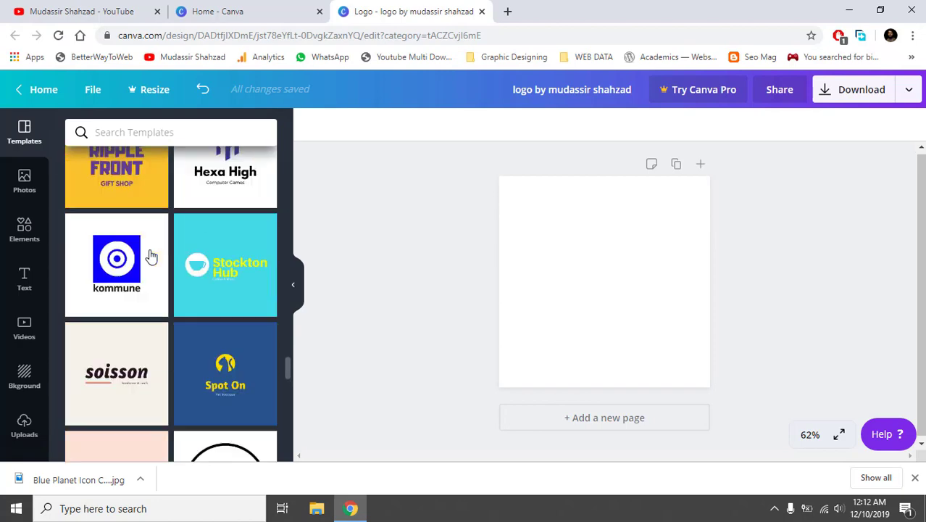
scroll(150, 257, up, 2)
scroll(150, 257, up, 5)
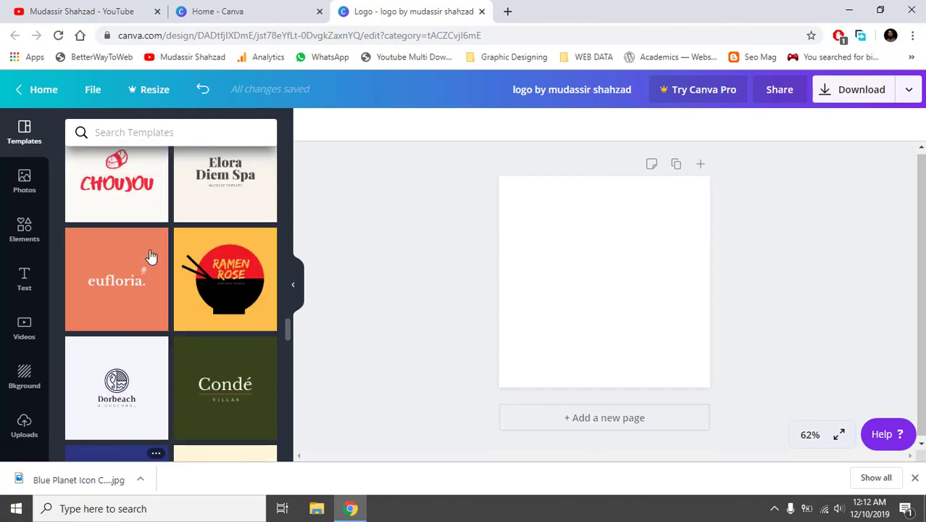
Review the logo template categories in reverse order, back up to Fashion Logo
scroll(150, 256, up, 5)
scroll(150, 257, up, 6)
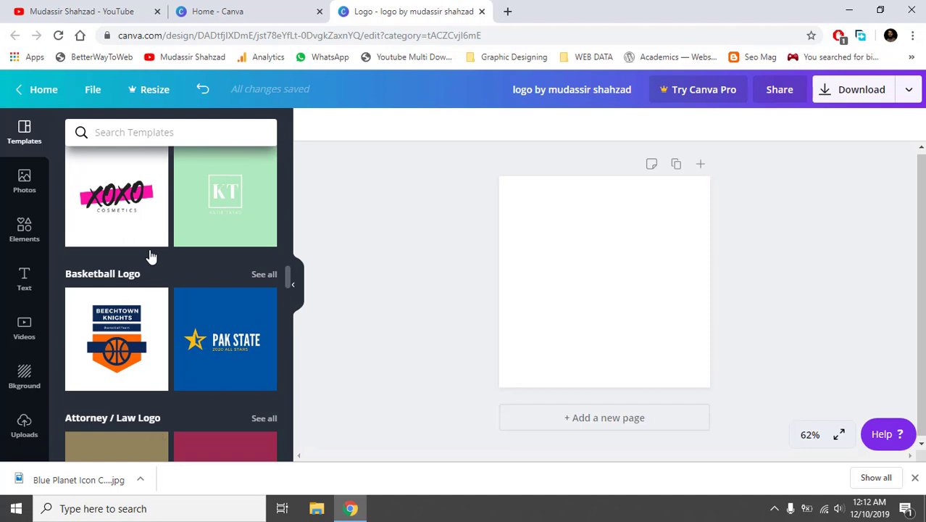
scroll(150, 256, up, 2)
scroll(150, 257, down, 3)
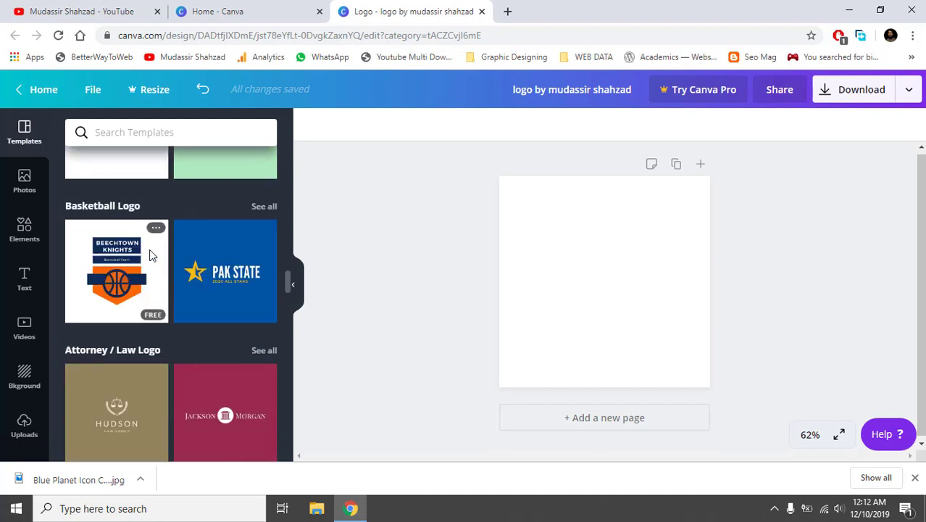
scroll(150, 256, up, 4)
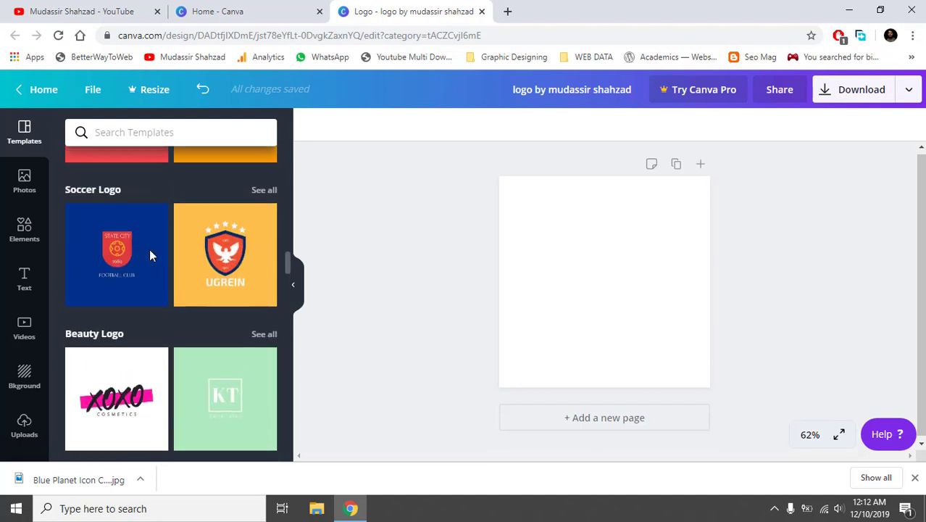
scroll(150, 256, up, 3)
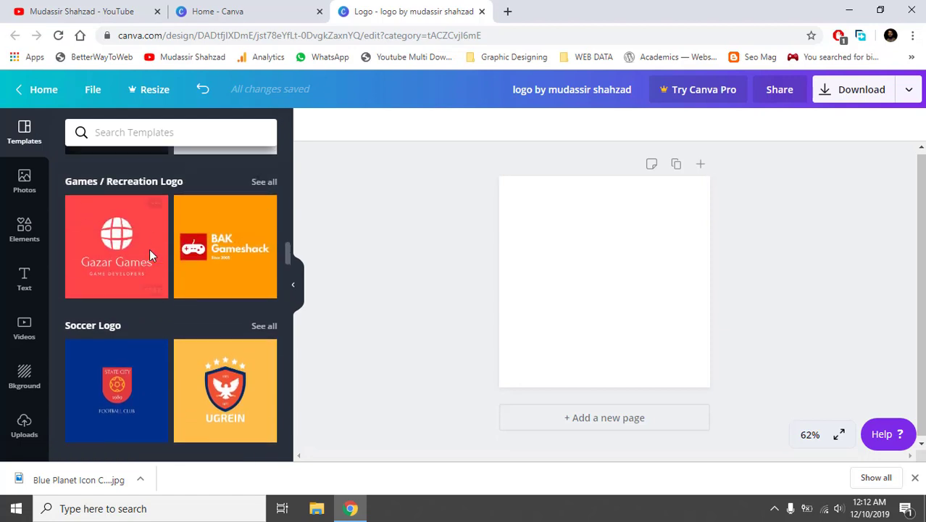
scroll(150, 256, up, 2)
scroll(150, 256, up, 6)
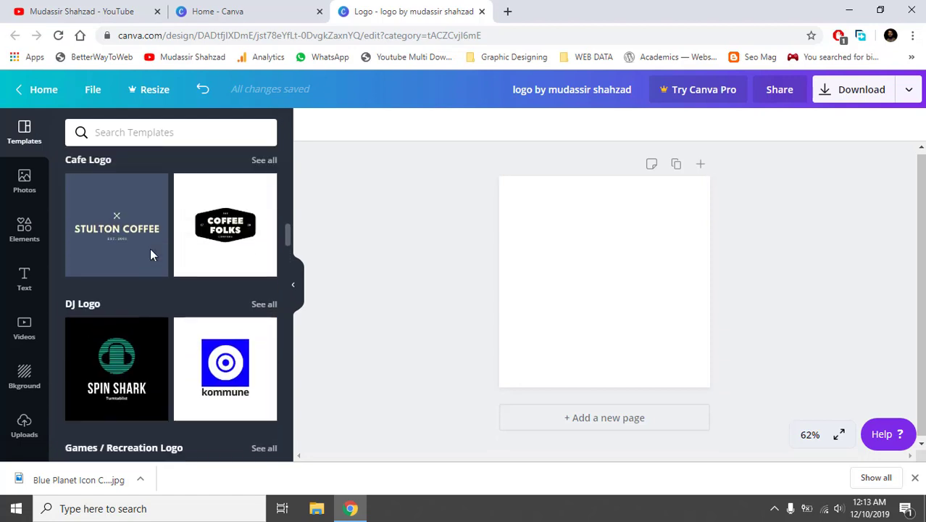
scroll(165, 271, up, 1)
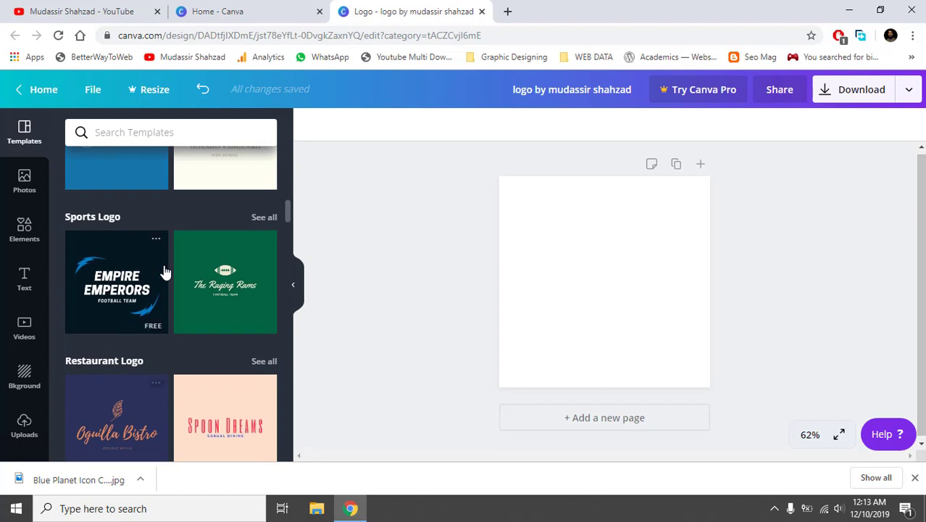
scroll(165, 271, up, 3)
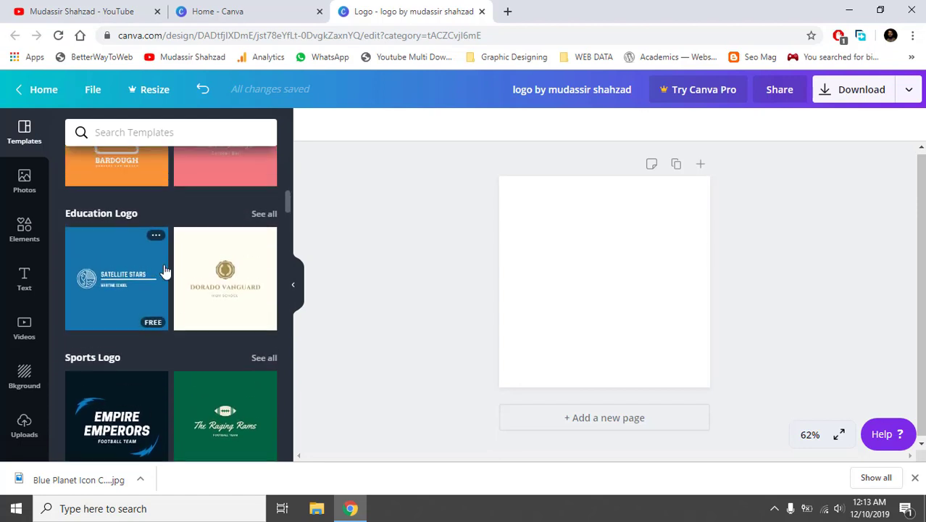
scroll(164, 269, up, 3)
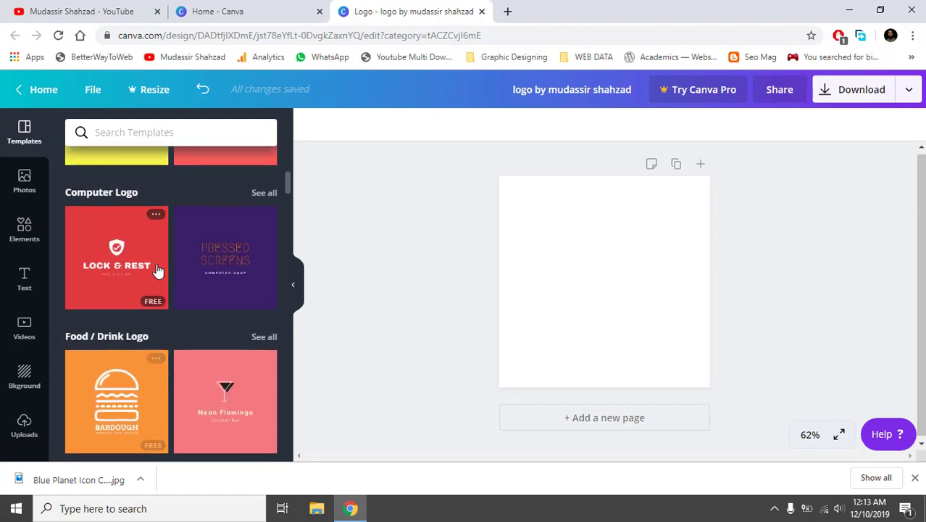
scroll(137, 268, up, 2)
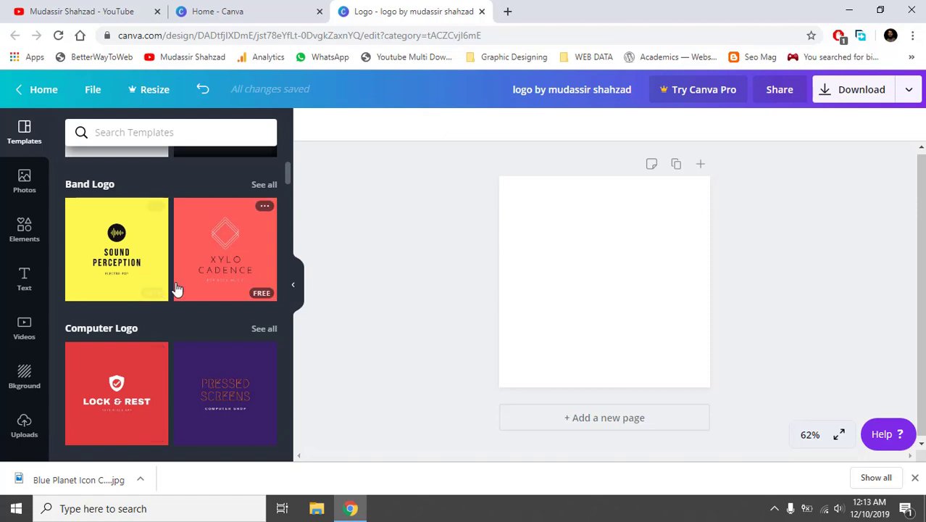
scroll(173, 246, up, 3)
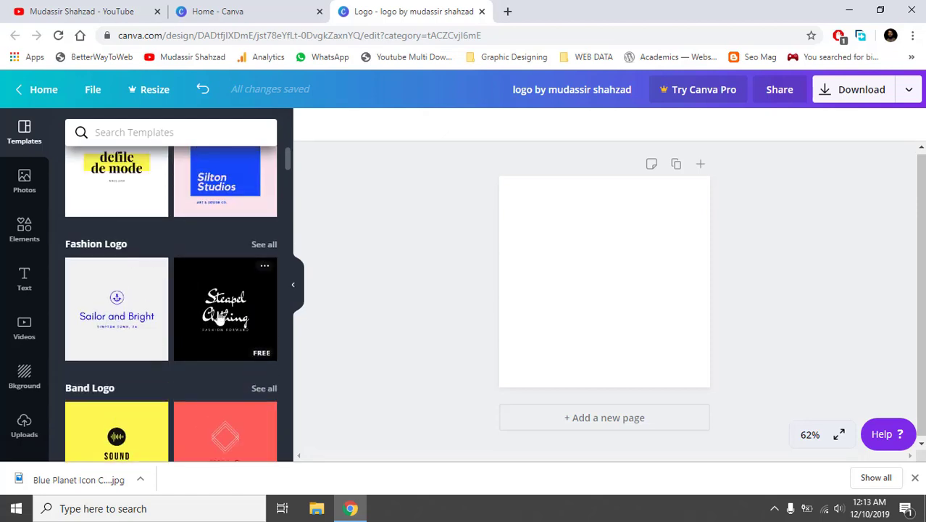
Examine the full set of Band Logo templates, then return to the template category overview
scroll(216, 315, up, 1)
scroll(217, 314, down, 2)
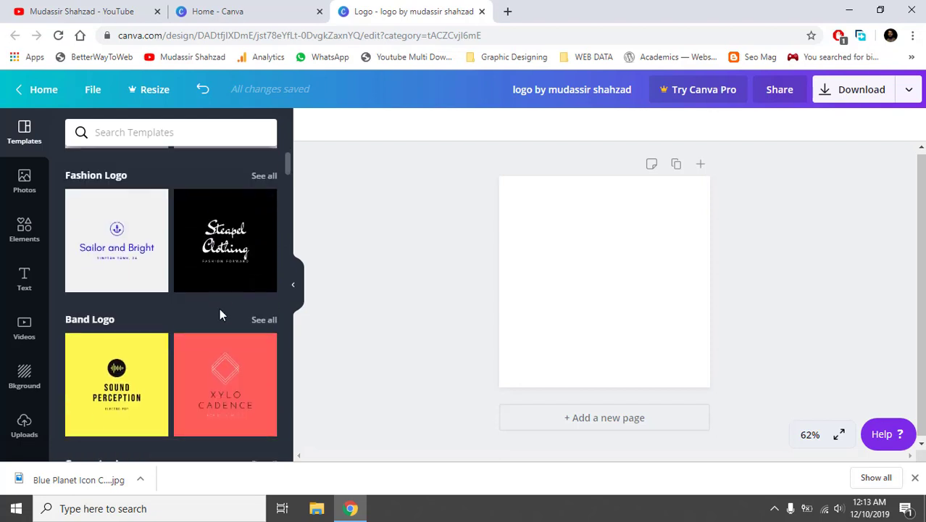
scroll(219, 315, down, 2)
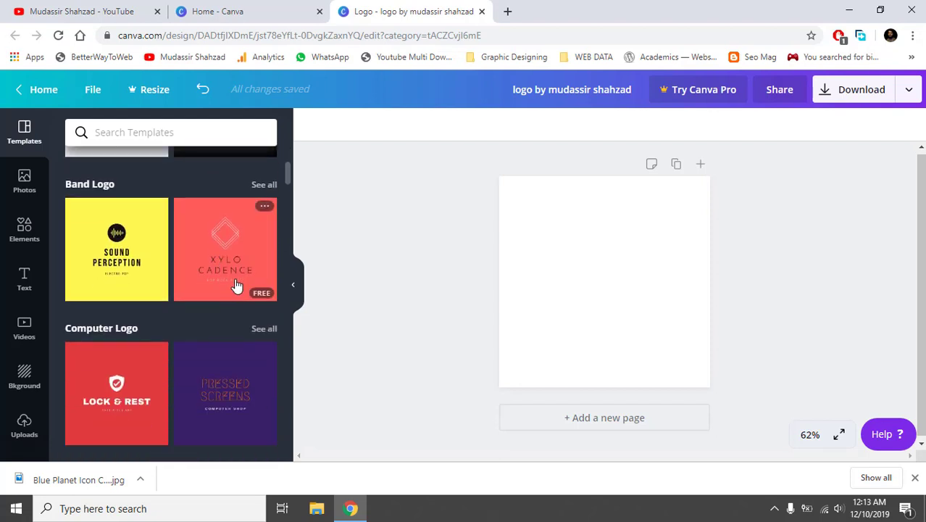
click(264, 185)
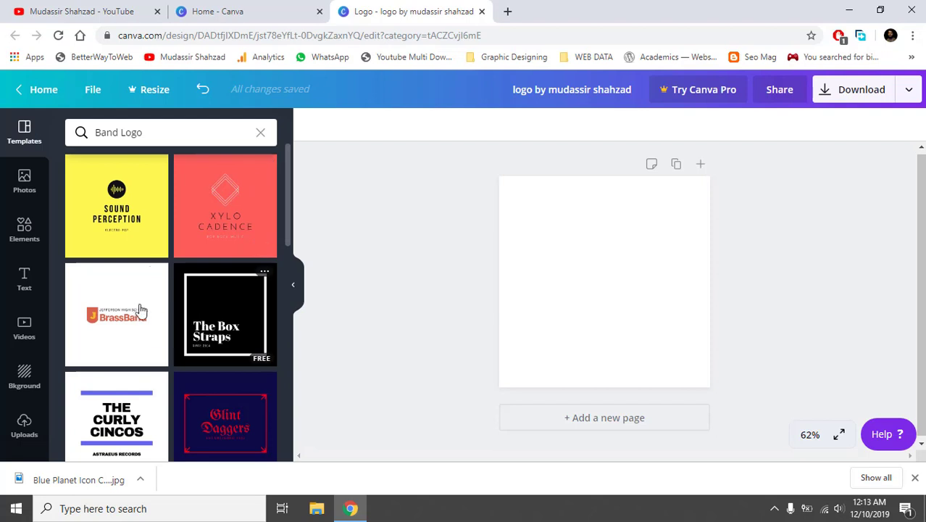
scroll(164, 286, down, 3)
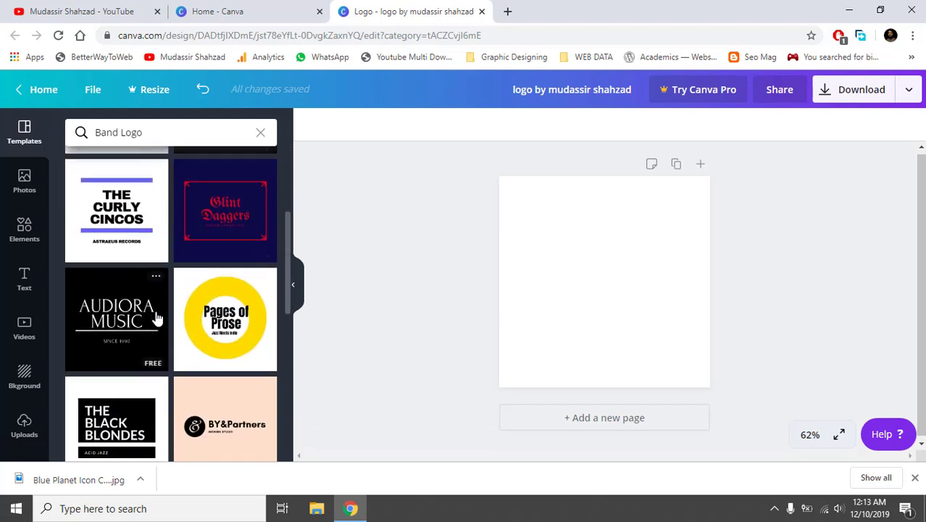
scroll(157, 317, down, 2)
scroll(126, 305, down, 2)
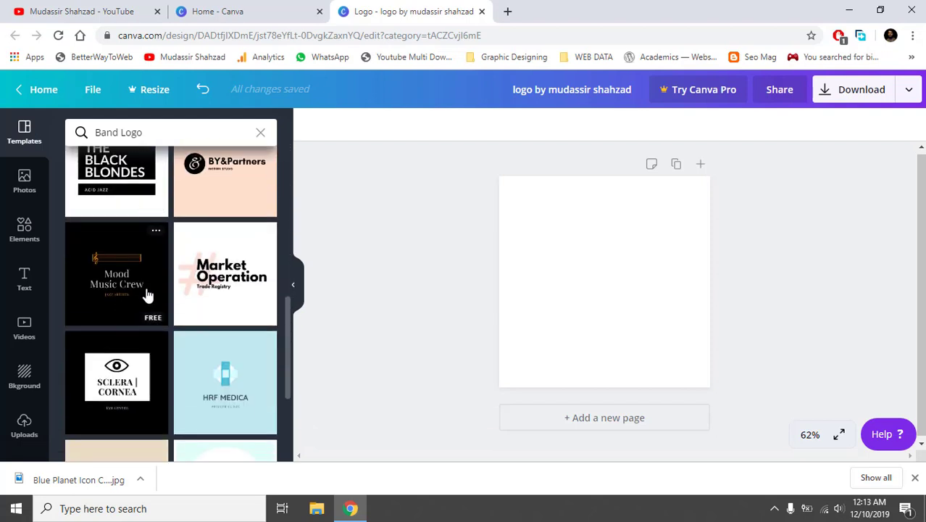
scroll(145, 294, down, 2)
scroll(196, 279, down, 2)
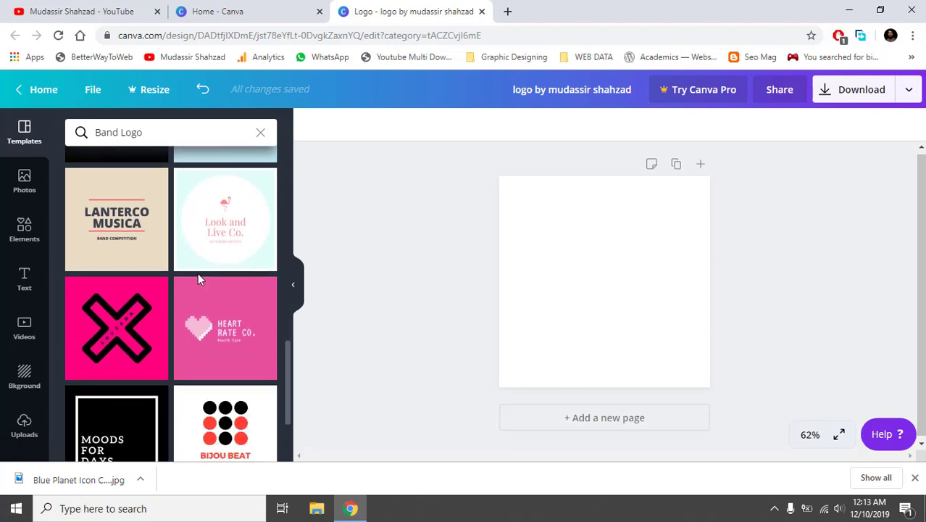
scroll(199, 279, down, 2)
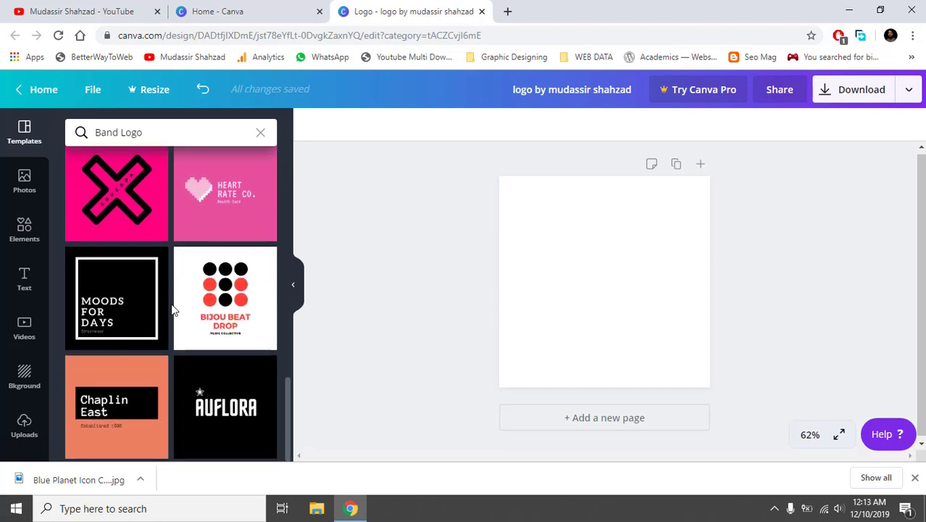
scroll(172, 310, up, 5)
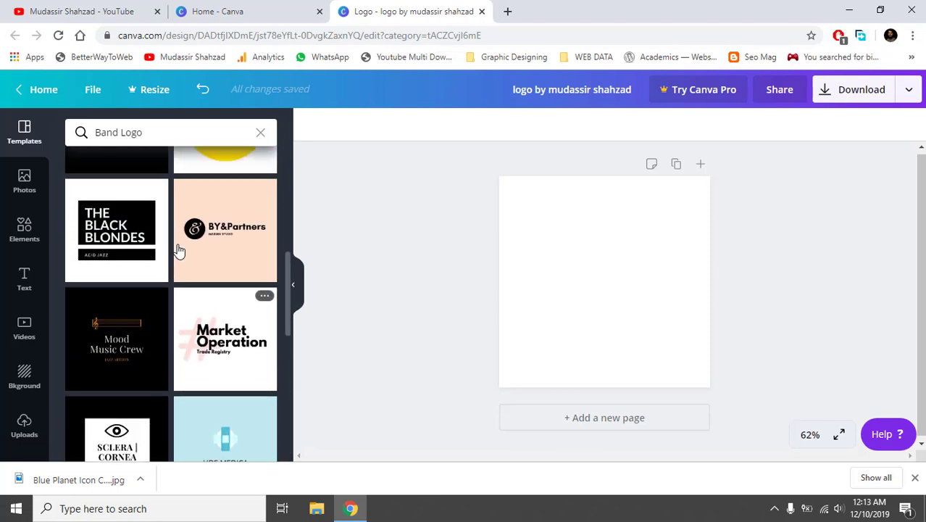
scroll(179, 250, up, 4)
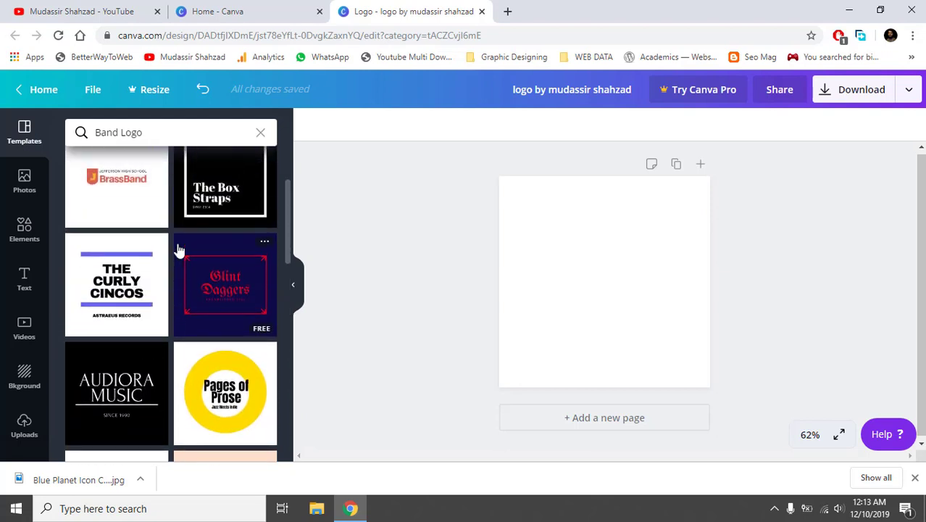
scroll(179, 250, up, 2)
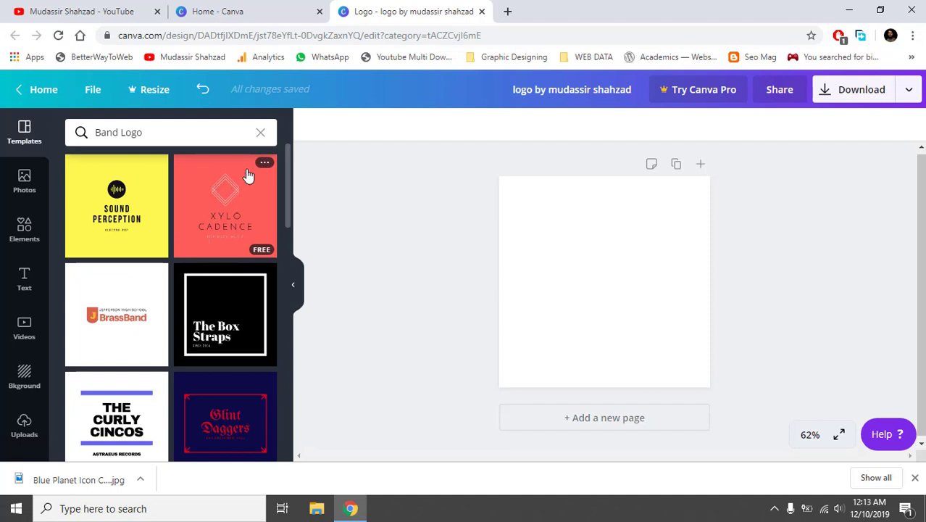
click(259, 134)
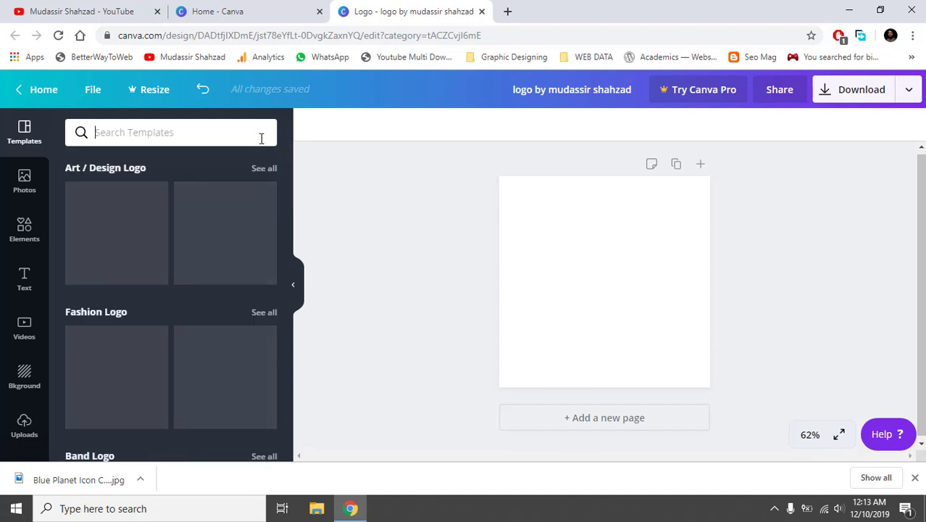
Apply the Exeton University Graduate School template from the full Education Logo category to the blank page
scroll(178, 243, down, 5)
scroll(179, 249, down, 3)
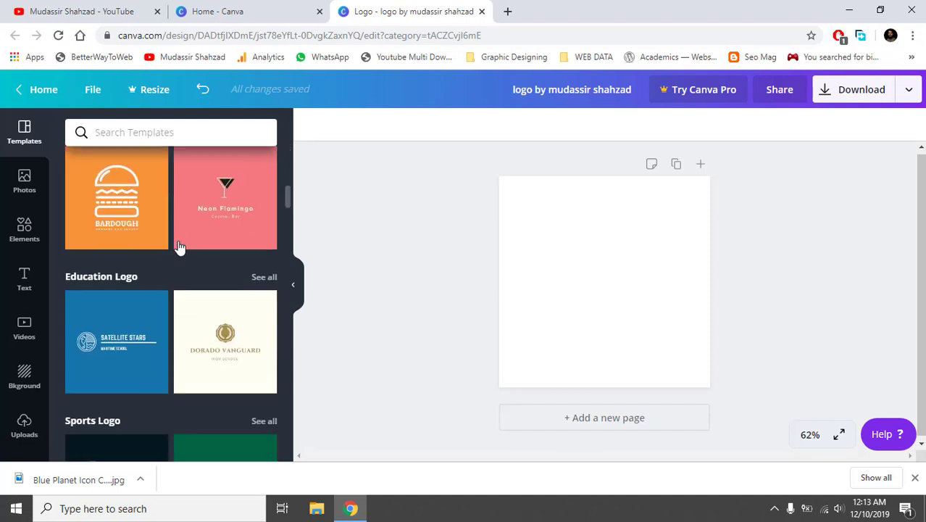
scroll(202, 268, up, 1)
scroll(232, 301, down, 1)
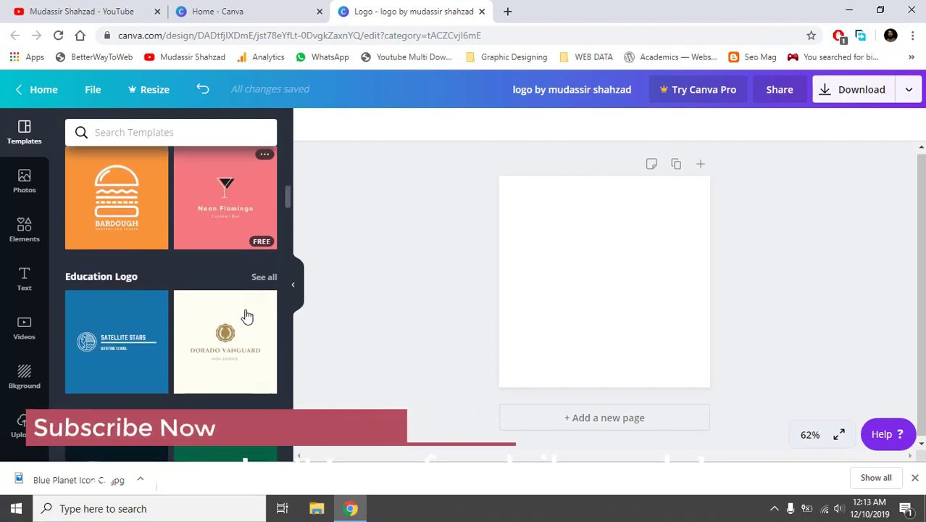
click(261, 278)
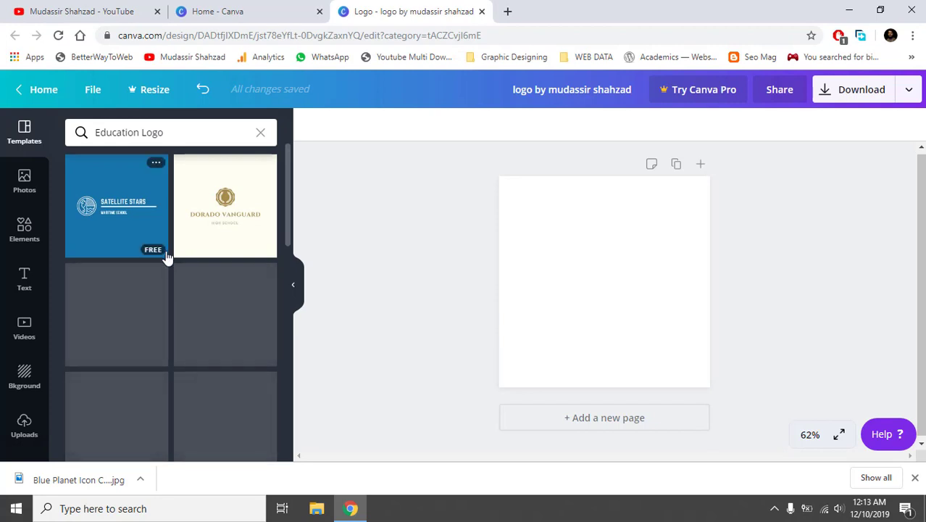
scroll(197, 237, down, 2)
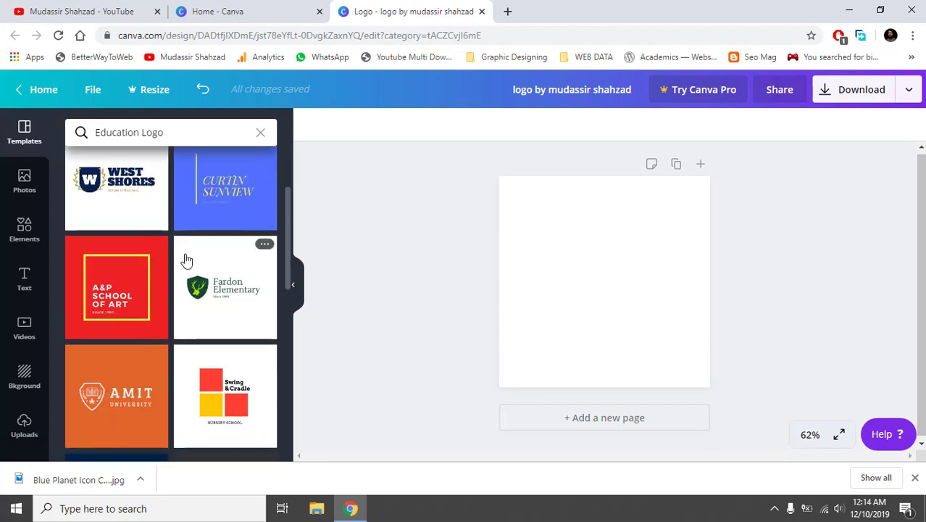
scroll(185, 259, down, 2)
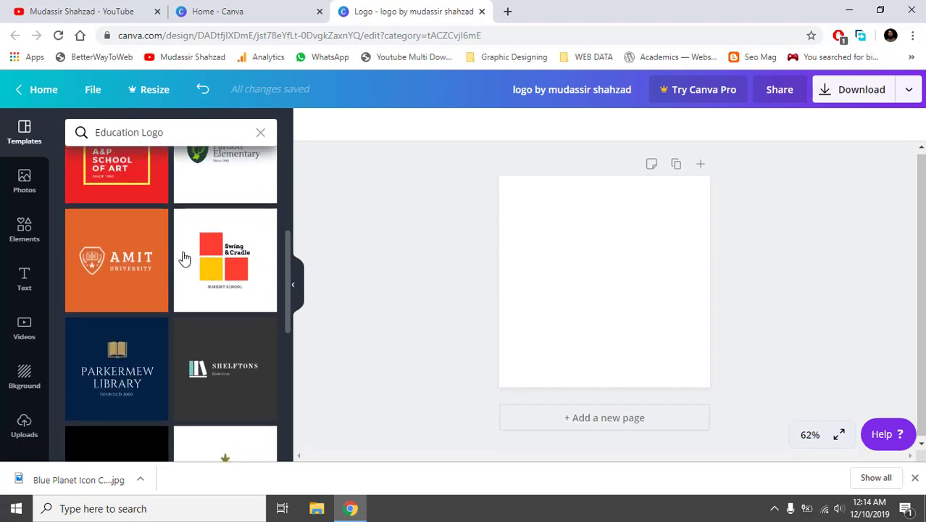
scroll(183, 259, down, 4)
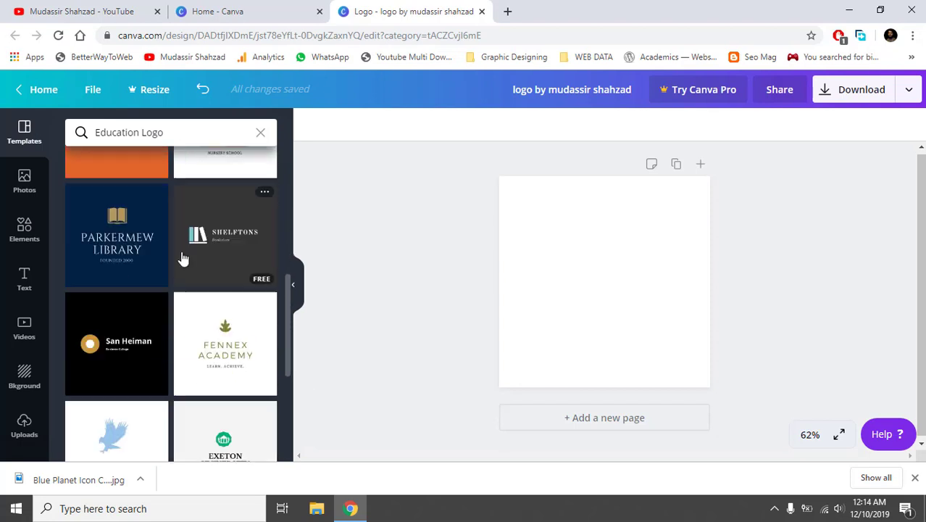
scroll(182, 259, down, 4)
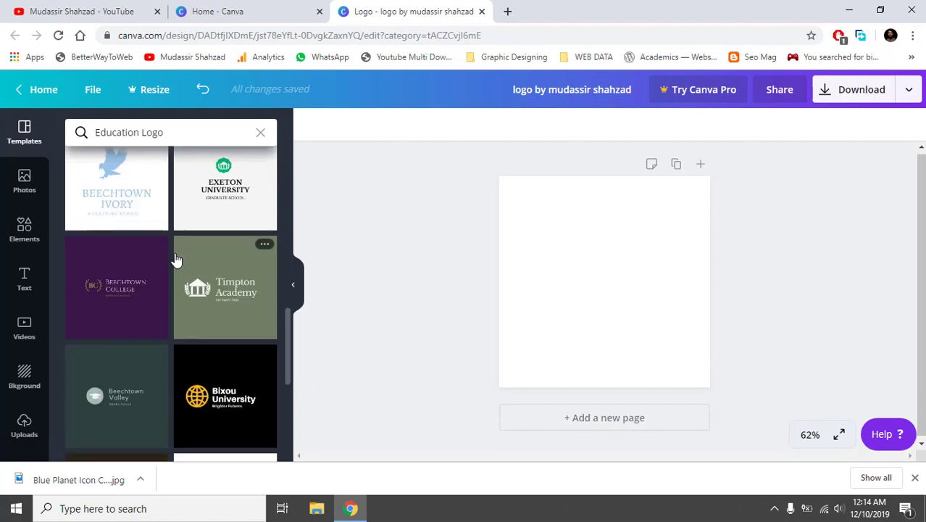
scroll(177, 261, down, 5)
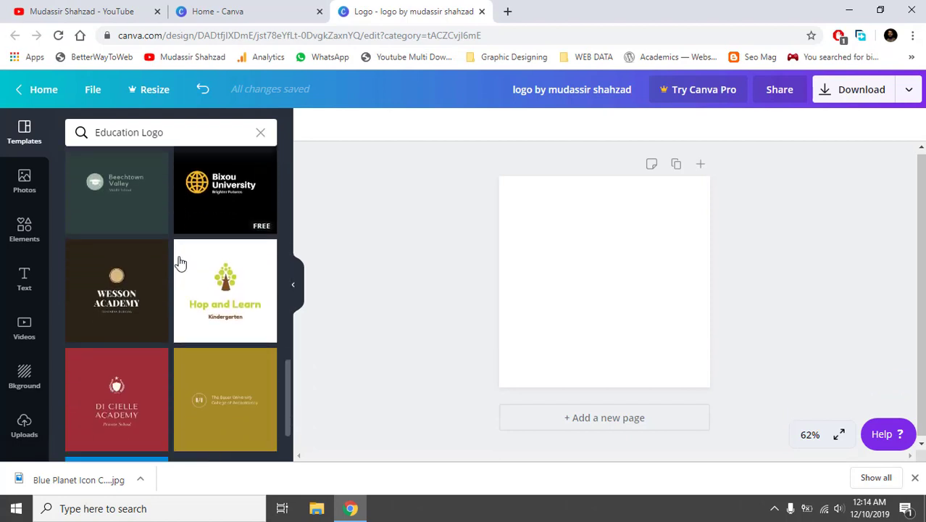
scroll(174, 261, up, 4)
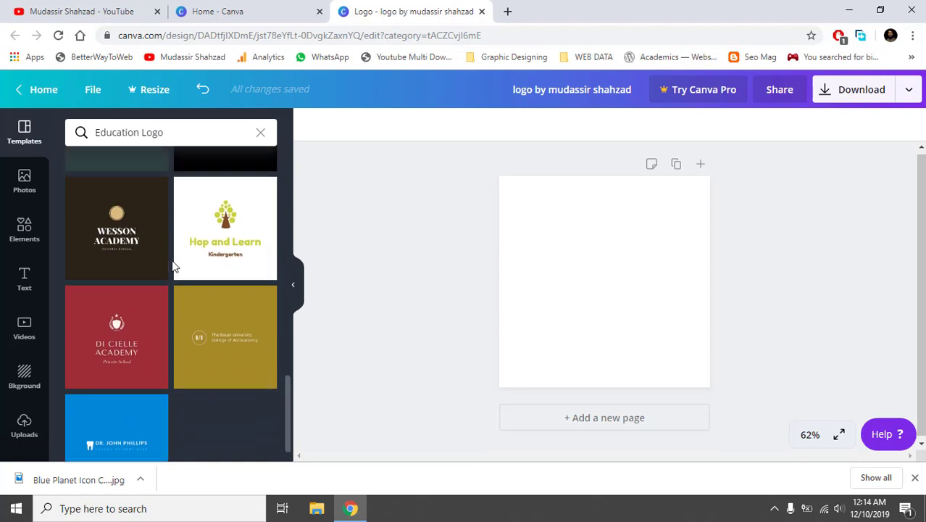
scroll(209, 236, up, 2)
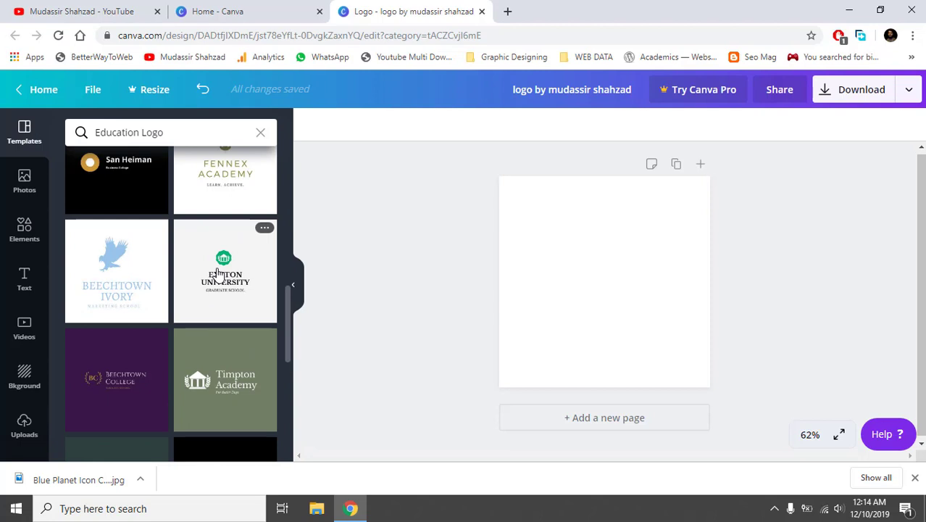
click(218, 274)
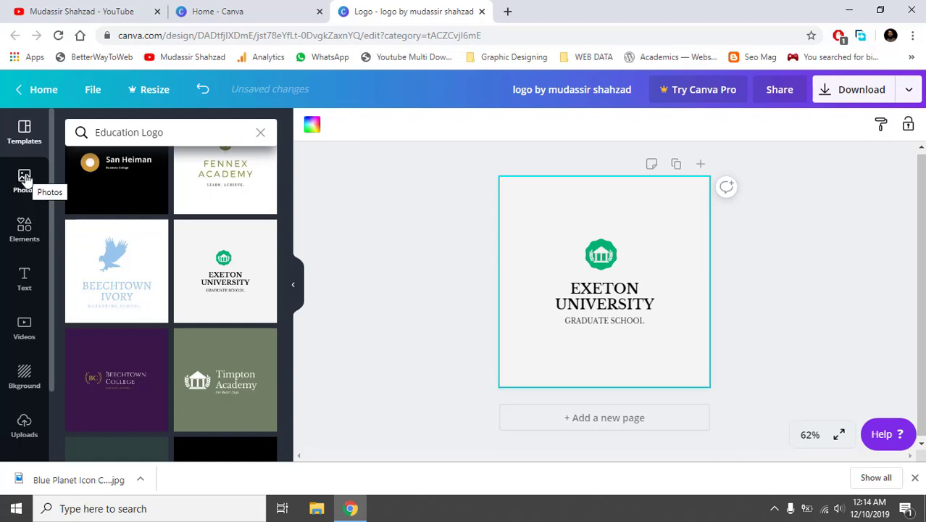
Look through the photo library and the element categories, including Featured, Grids, Shapes and Frames
click(26, 180)
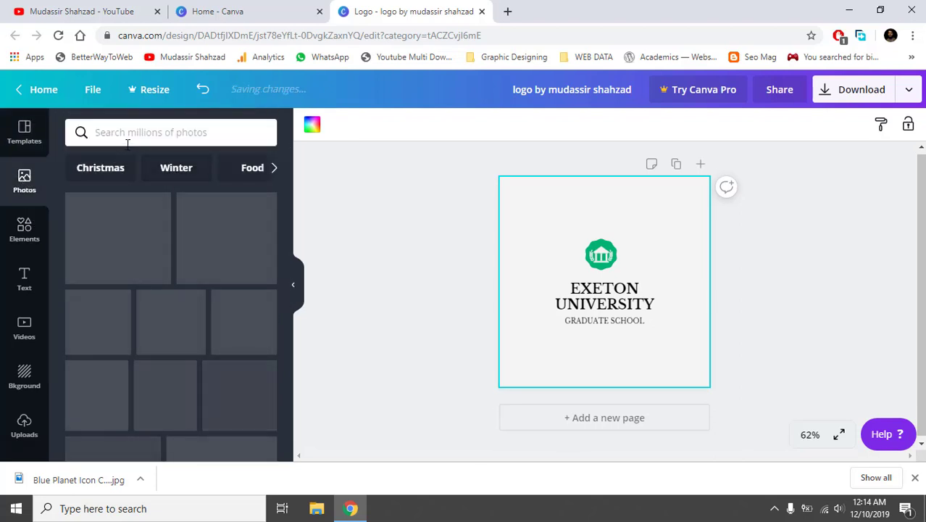
scroll(128, 154, down, 2)
scroll(45, 216, down, 2)
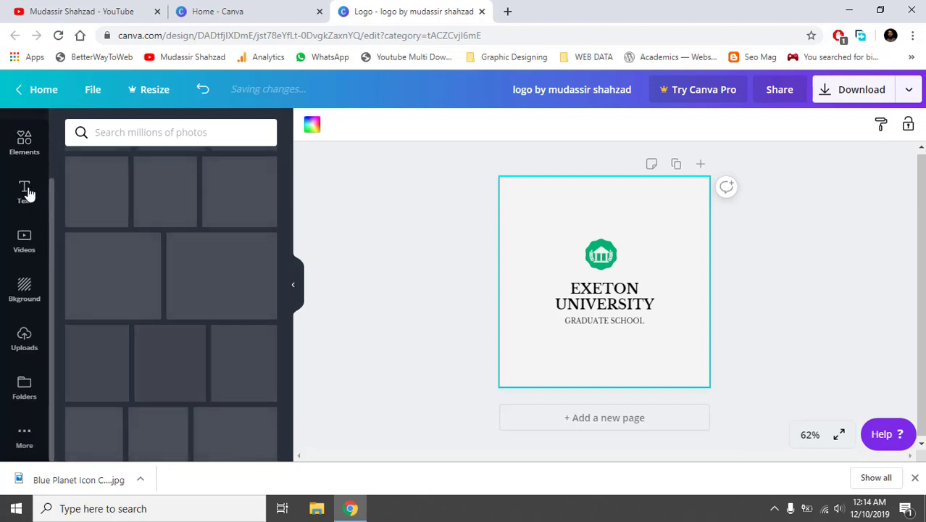
scroll(27, 194, up, 2)
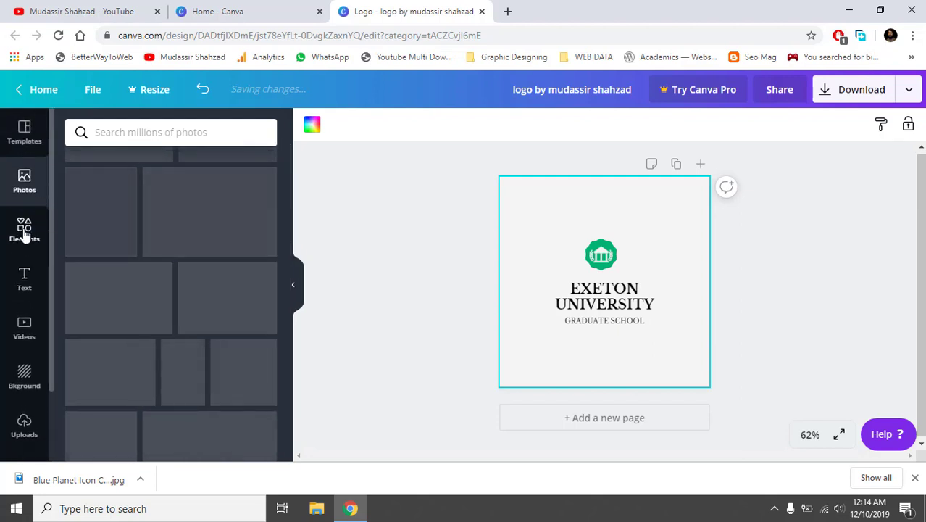
click(24, 231)
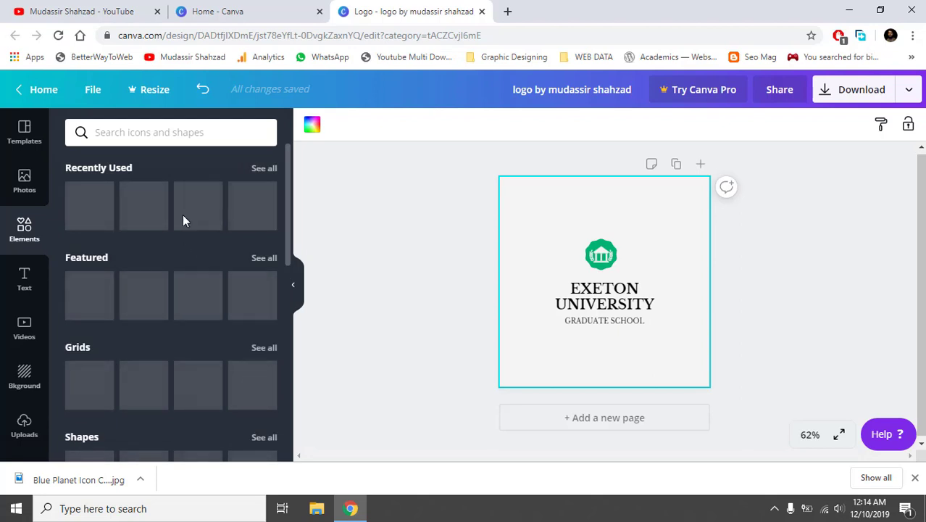
scroll(84, 285, down, 5)
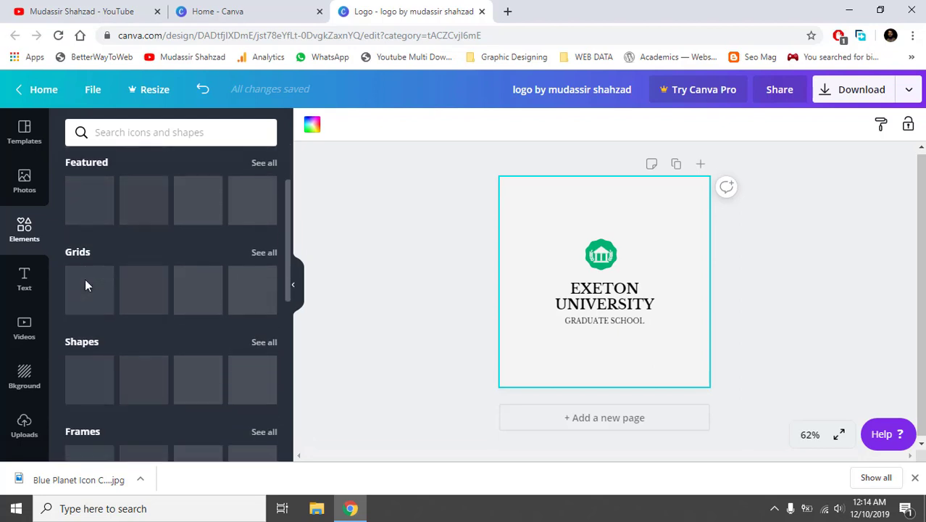
scroll(109, 269, up, 4)
scroll(118, 253, up, 2)
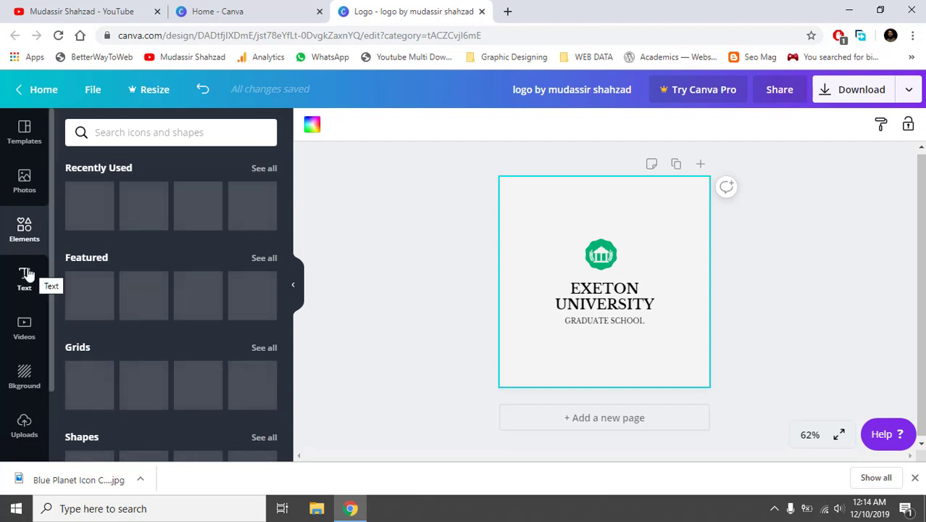
Look through the text styles and font combinations, the video library and the available backgrounds
click(27, 273)
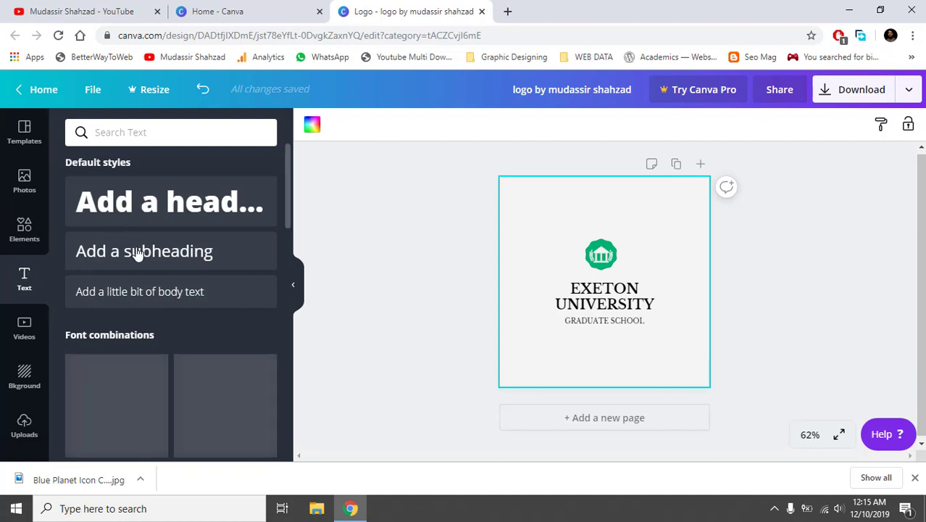
scroll(158, 296, down, 10)
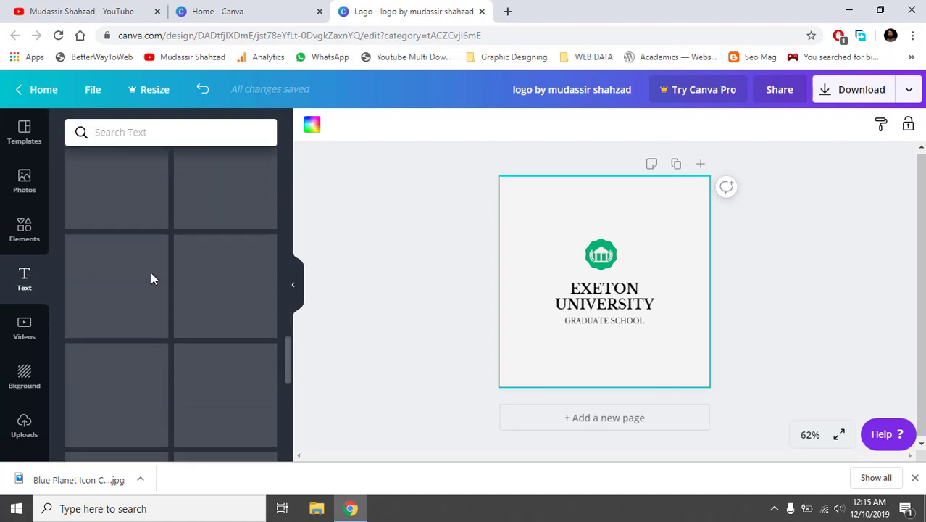
scroll(150, 270, down, 2)
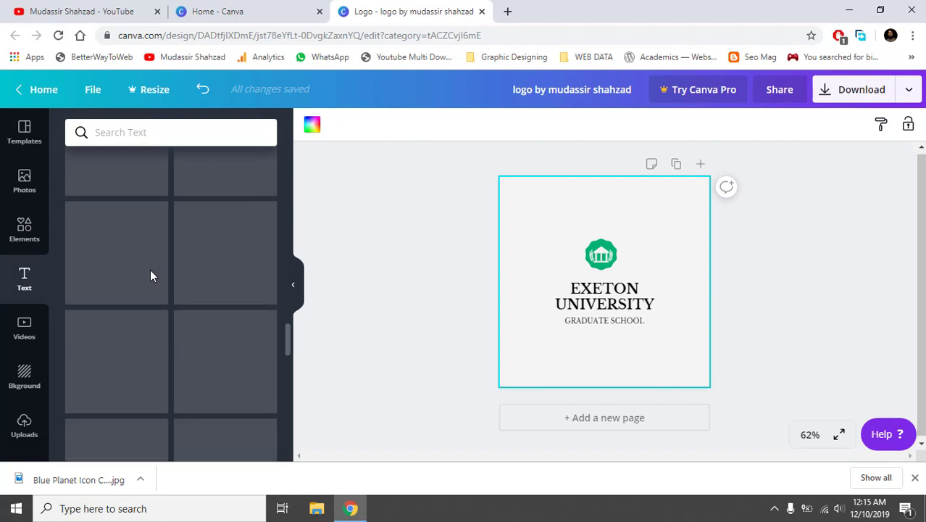
click(29, 321)
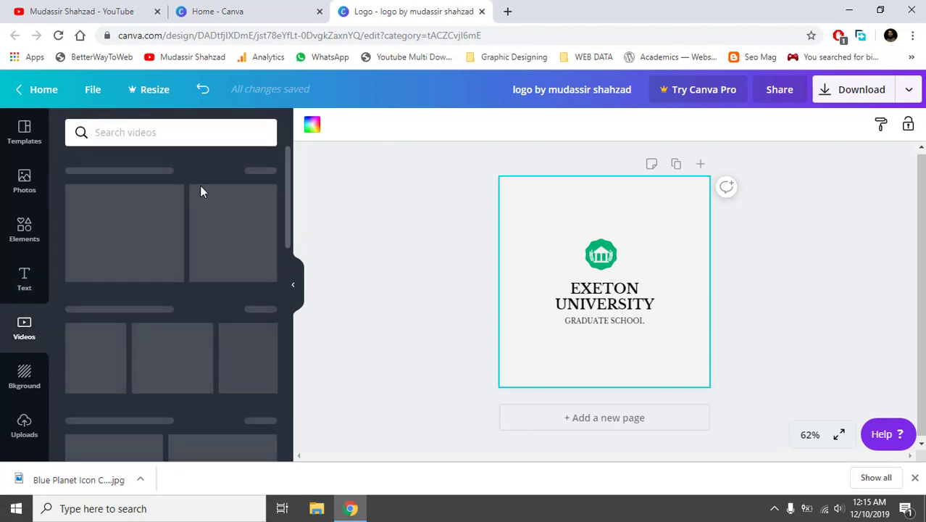
click(26, 375)
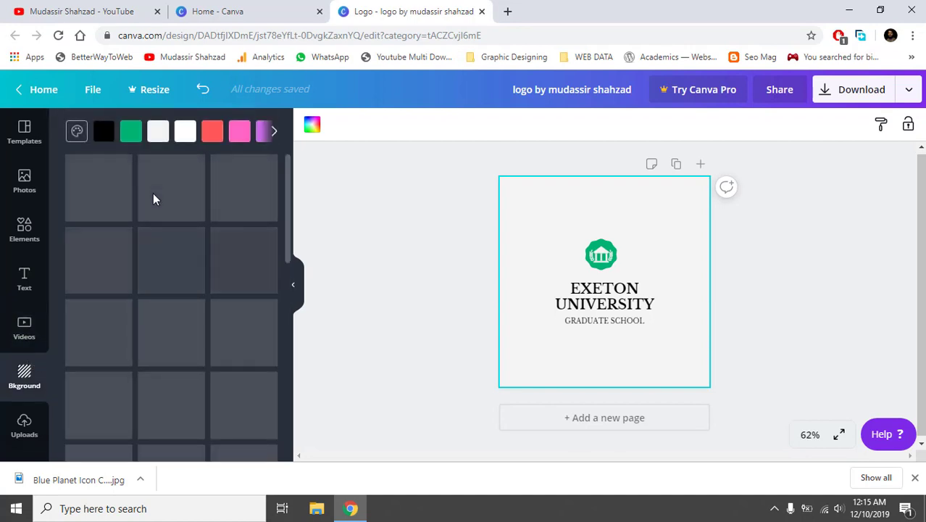
scroll(150, 212, down, 5)
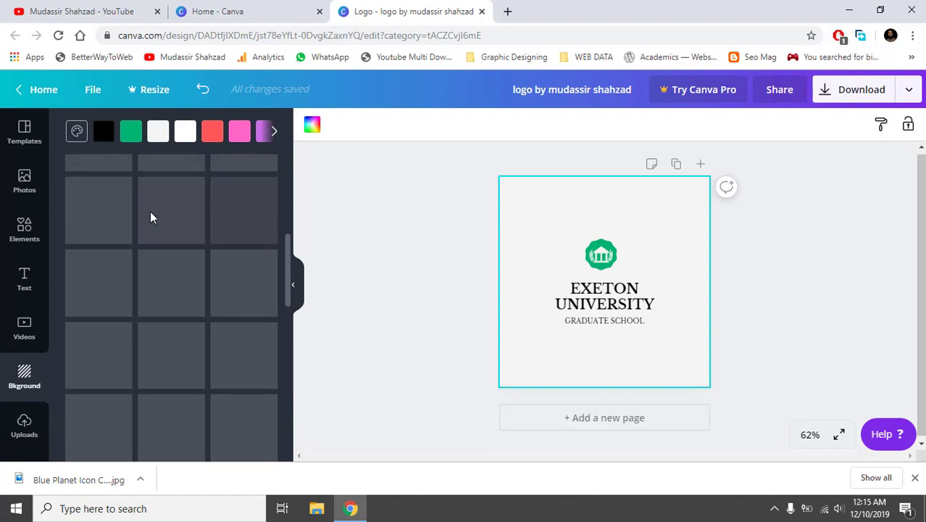
scroll(150, 211, up, 5)
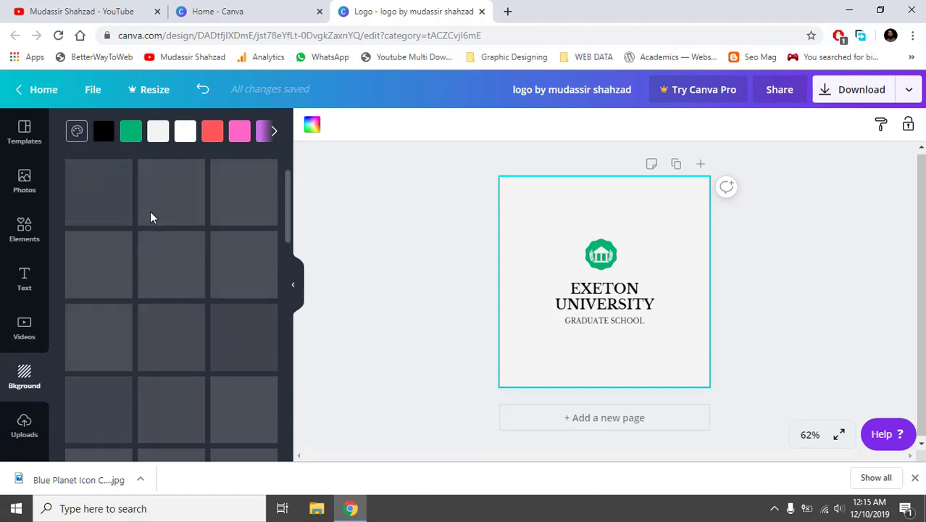
Look through the background colour swatches, then open the uploads area
click(274, 130)
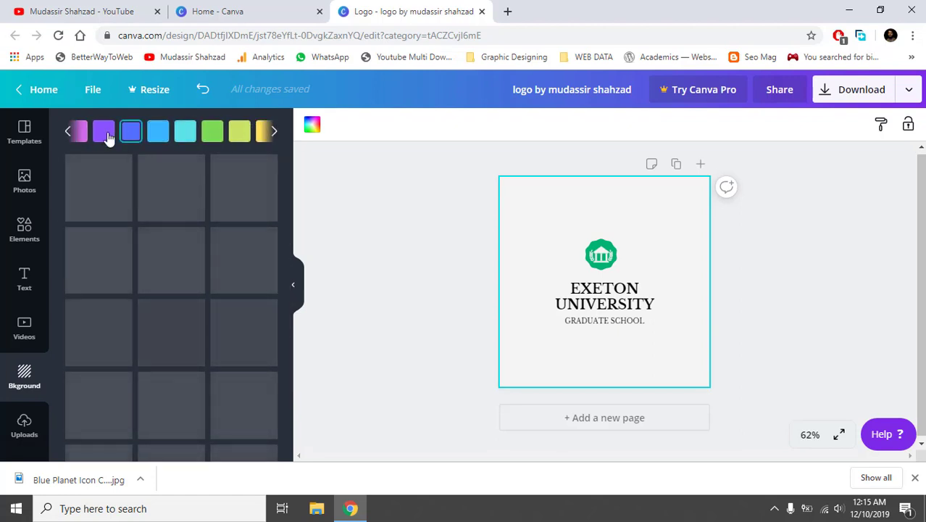
click(80, 131)
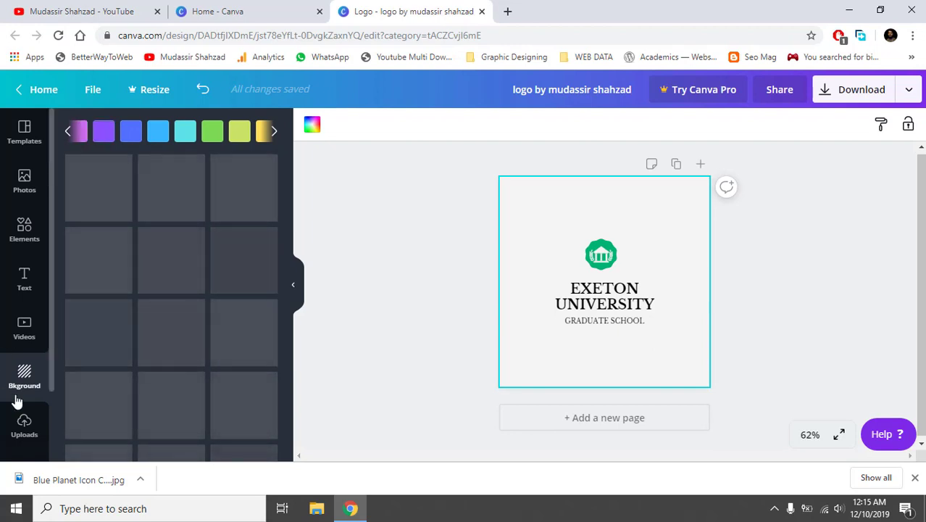
scroll(16, 399, down, 2)
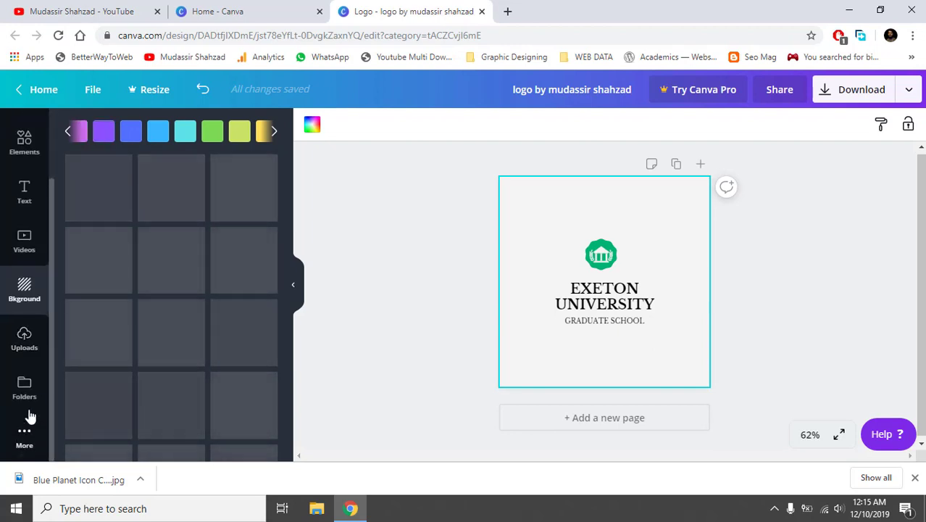
click(32, 340)
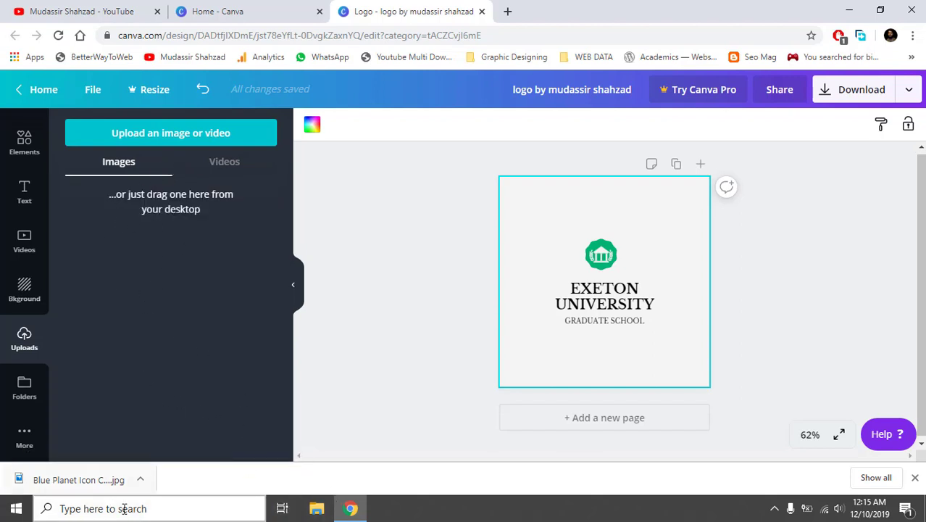
Try to add the downloaded Blue Planet Icon image to the uploads
drag(84, 479, 153, 338)
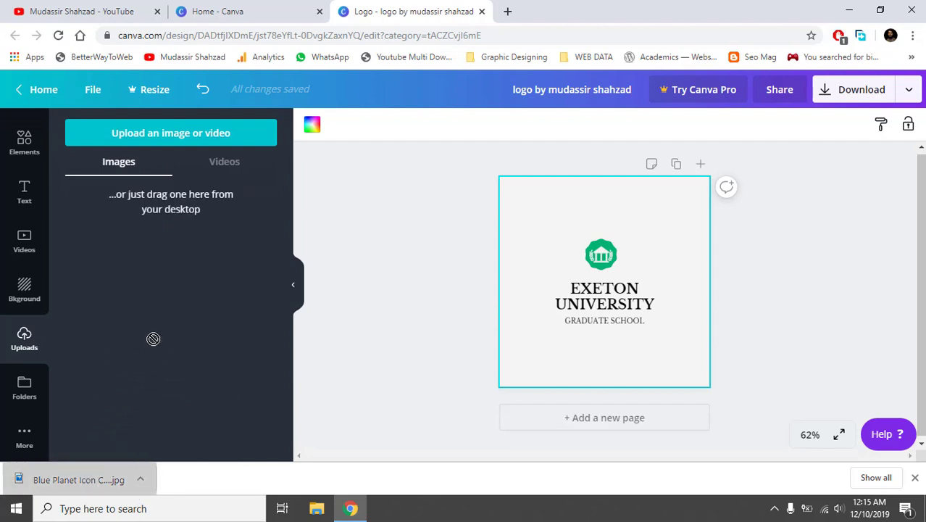
click(142, 481)
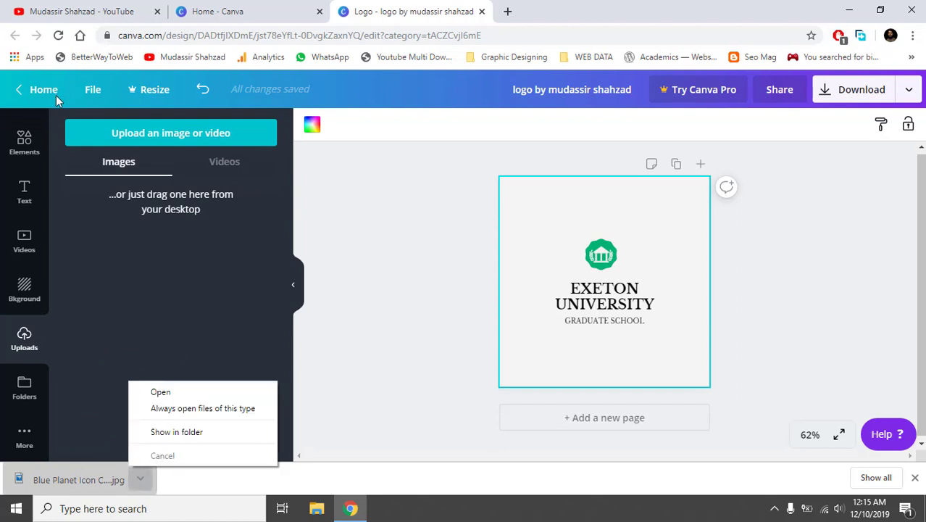
click(3, 57)
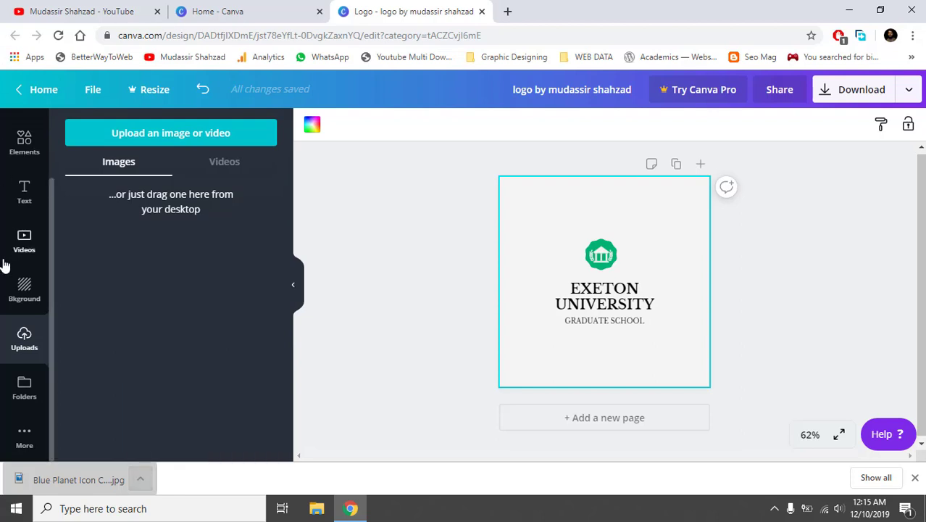
Look at the folders and the elements, then return to the Education Logo templates
click(21, 388)
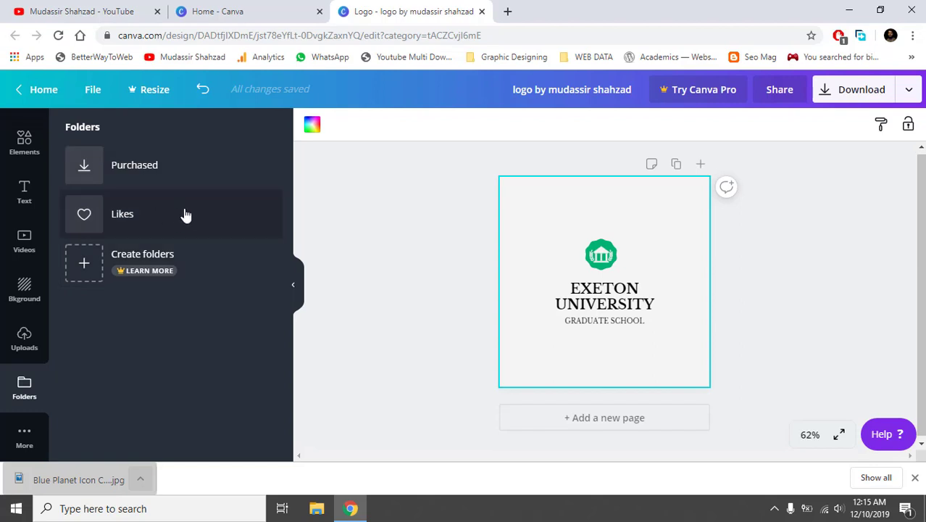
click(24, 154)
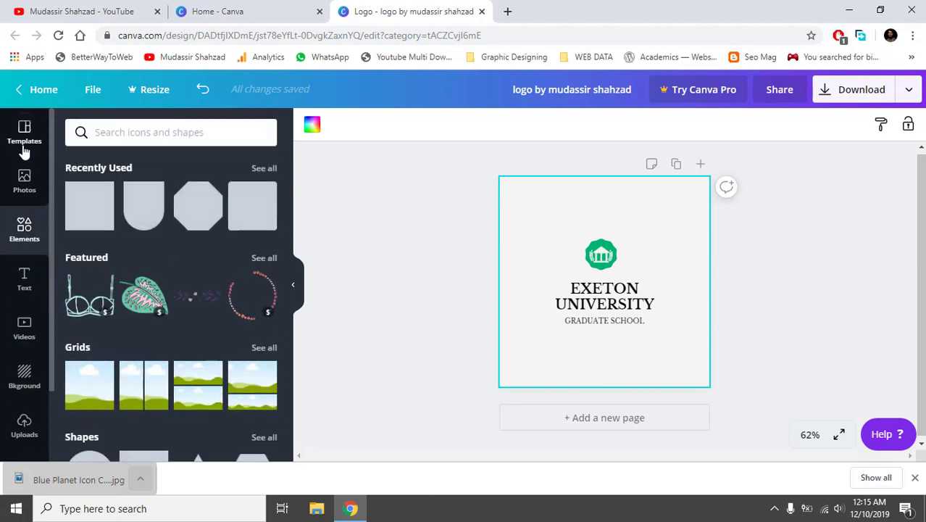
click(26, 138)
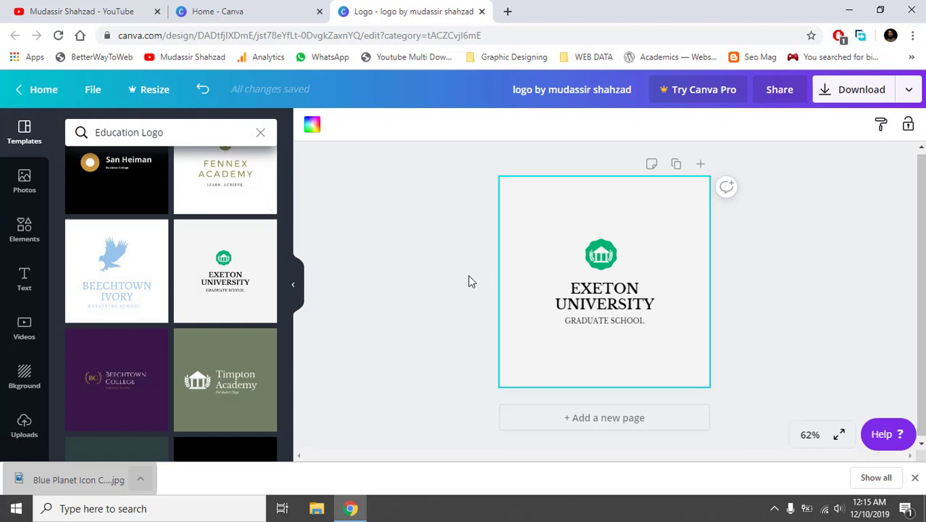
Replace the logo's EXETON UNIVERSITY heading with the owner's full name, splitting first and last name over two lines
click(598, 290)
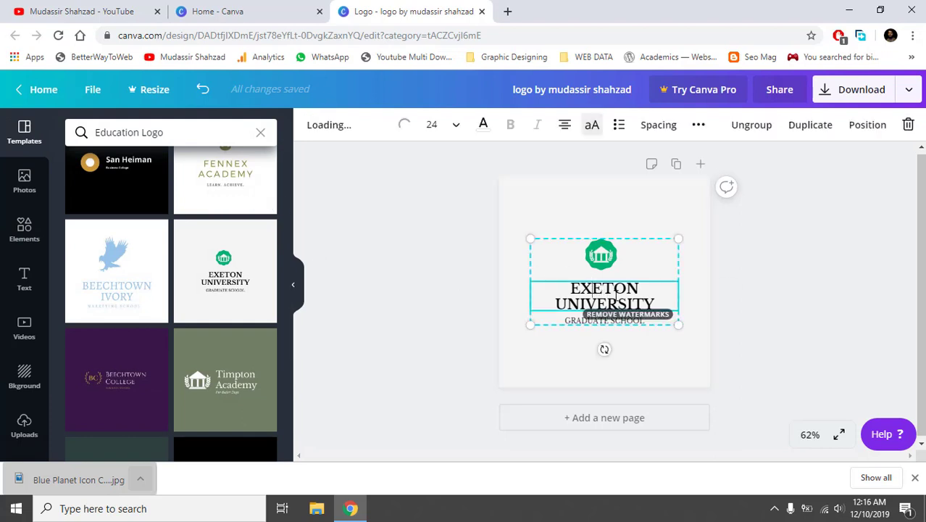
double_click(560, 288)
triple_click(588, 297)
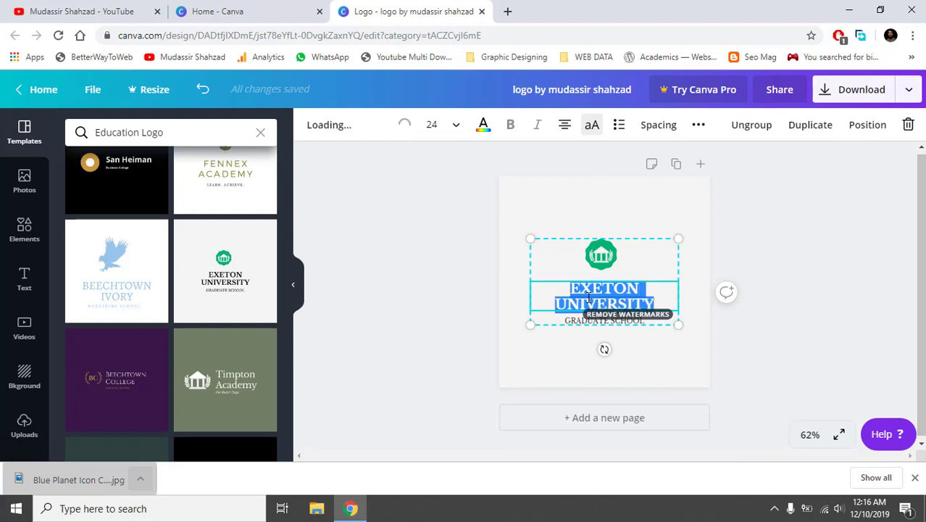
text(MU)
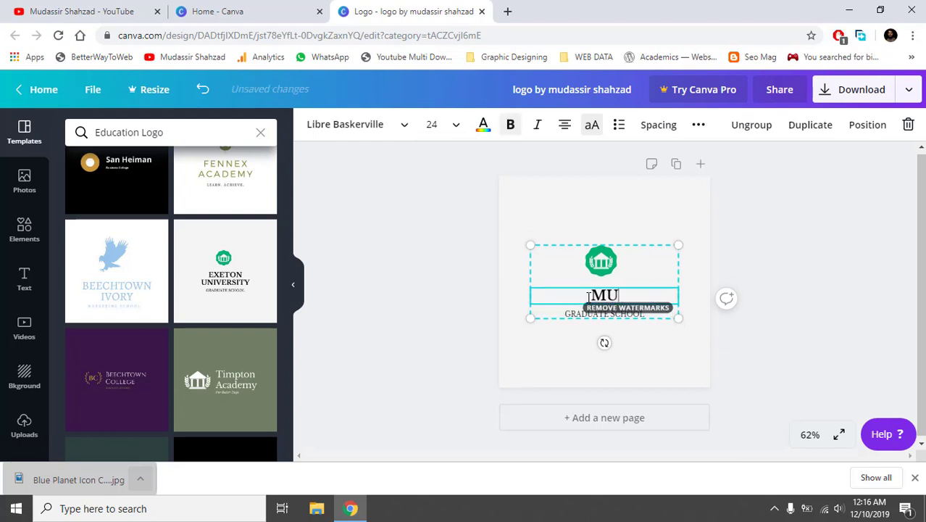
text(DASS)
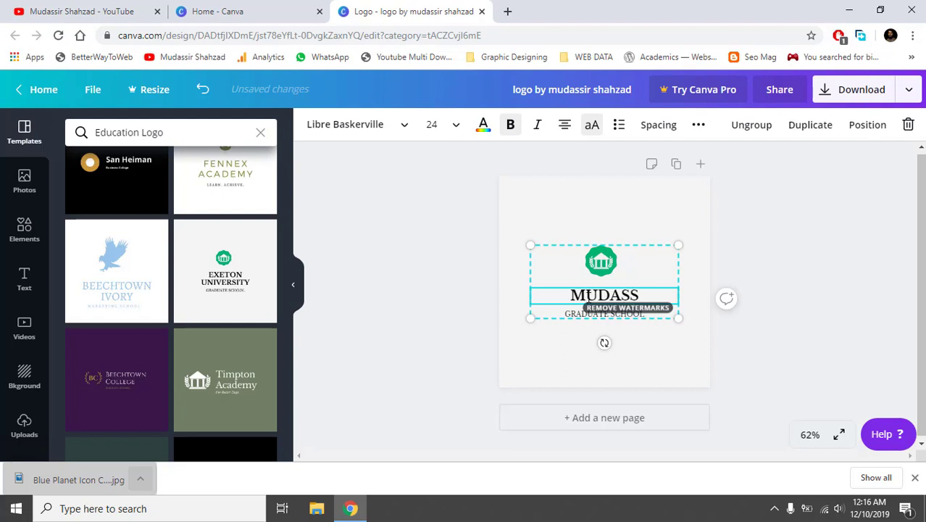
text(IR)
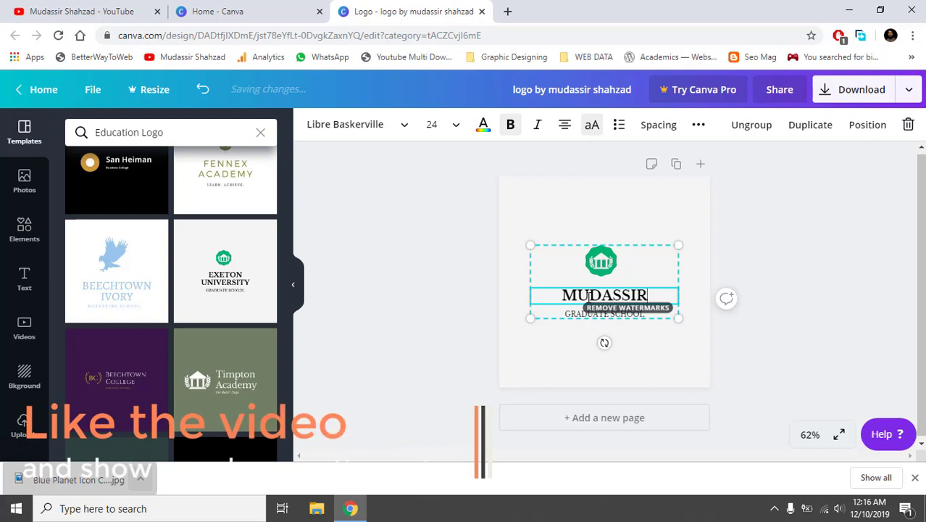
key(Return)
text(SH)
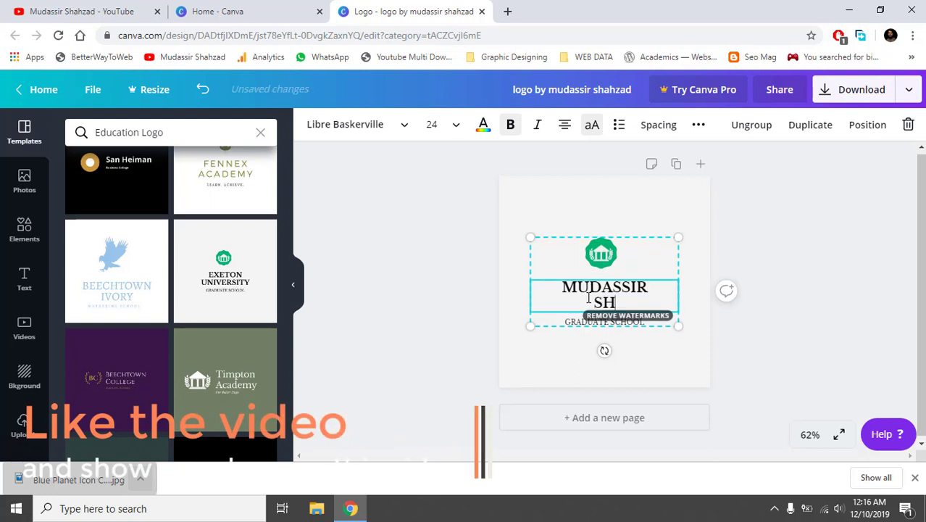
text(AHZAD)
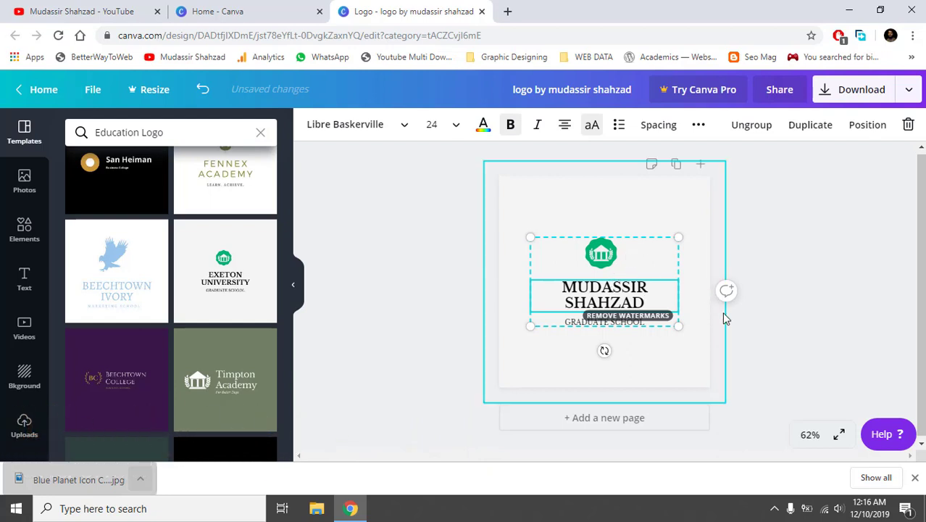
click(645, 321)
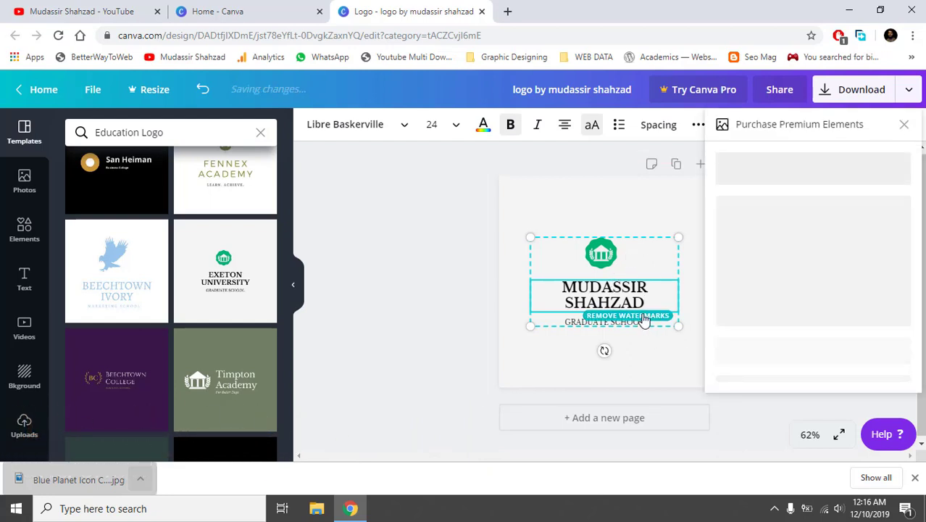
click(904, 128)
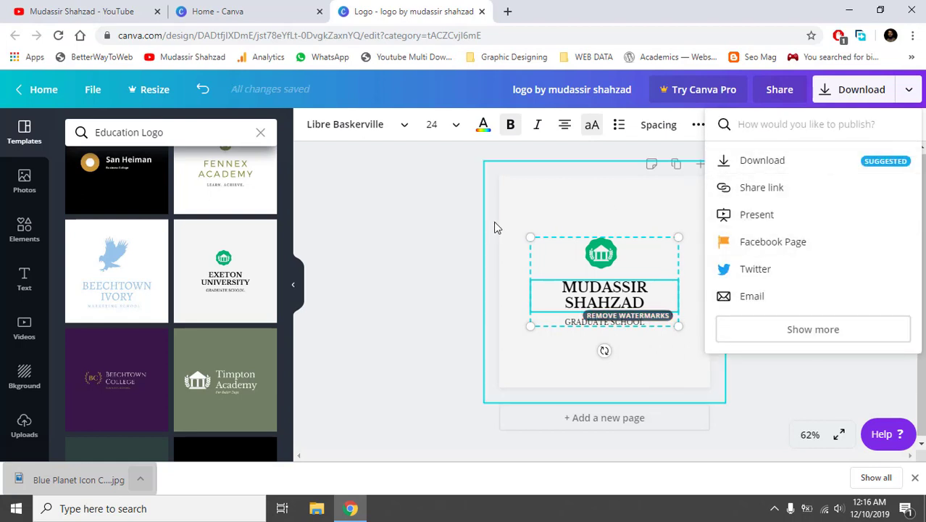
click(585, 372)
click(586, 371)
Replace the GRADUATE SCHOOL tagline under the heading with "PLACE TO LEARN INTERNET THINGS"
click(609, 332)
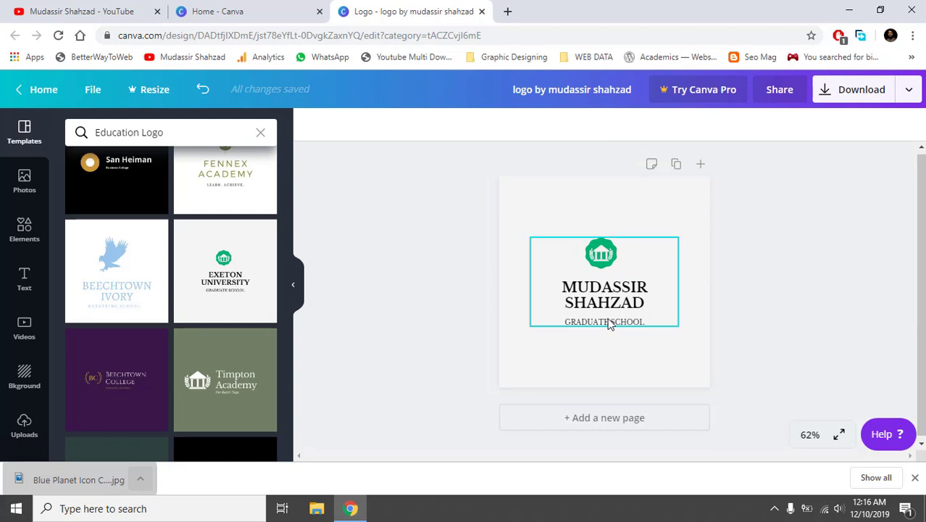
click(609, 324)
click(626, 321)
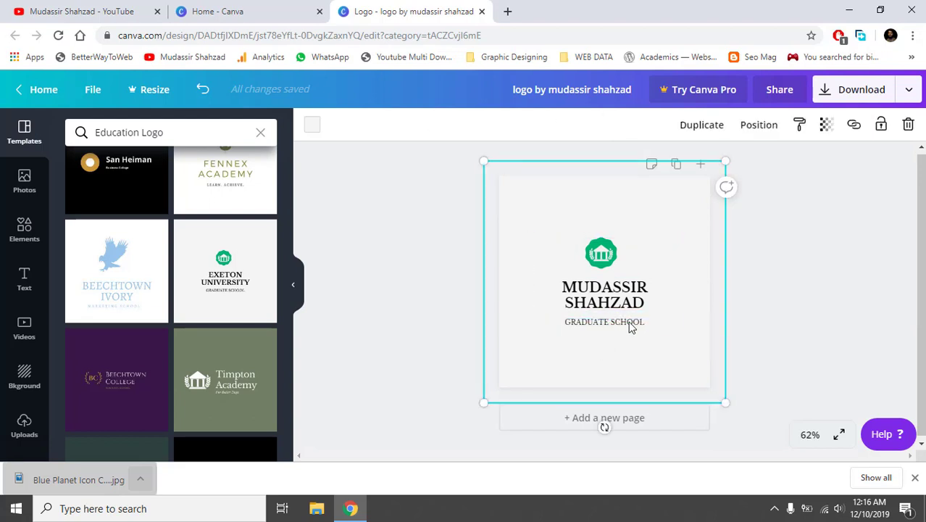
mouse_move(635, 325)
mouse_down()
mouse_move(643, 337)
mouse_move(657, 326)
mouse_move(639, 327)
mouse_up()
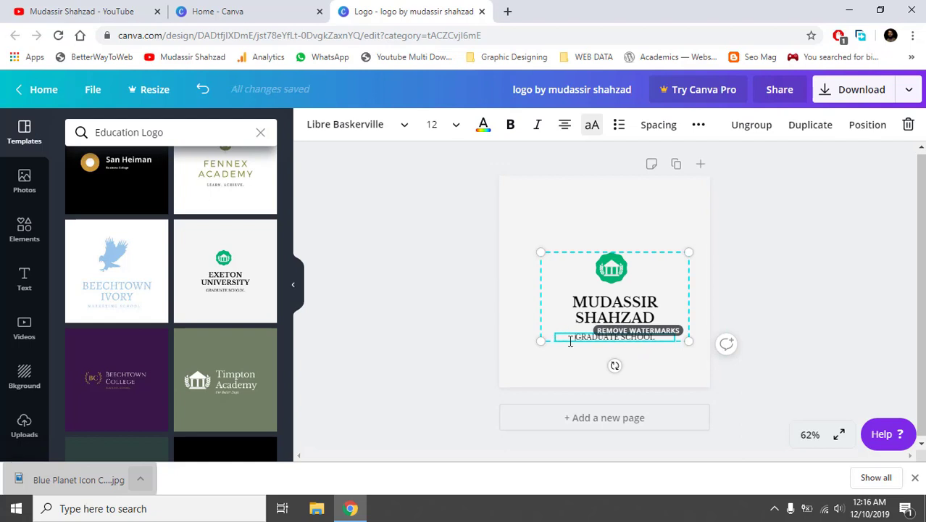
key(Delete)
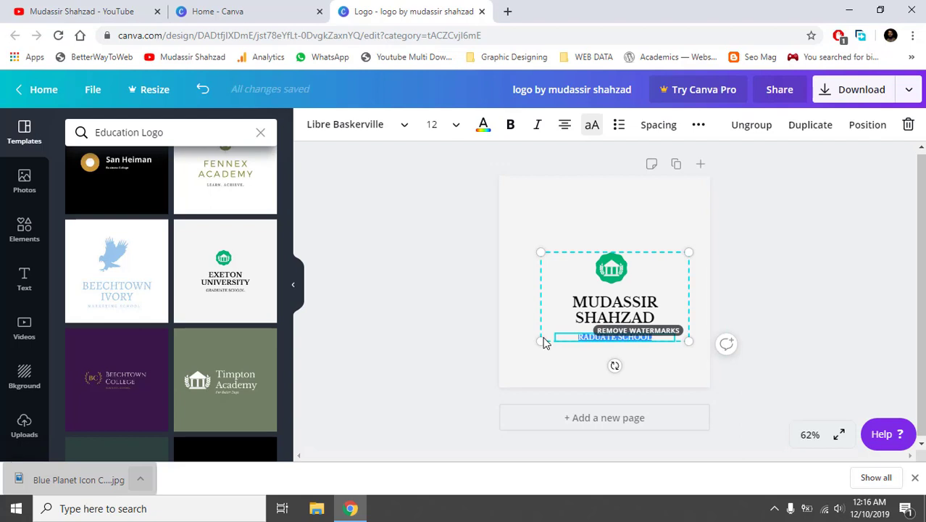
text(H)
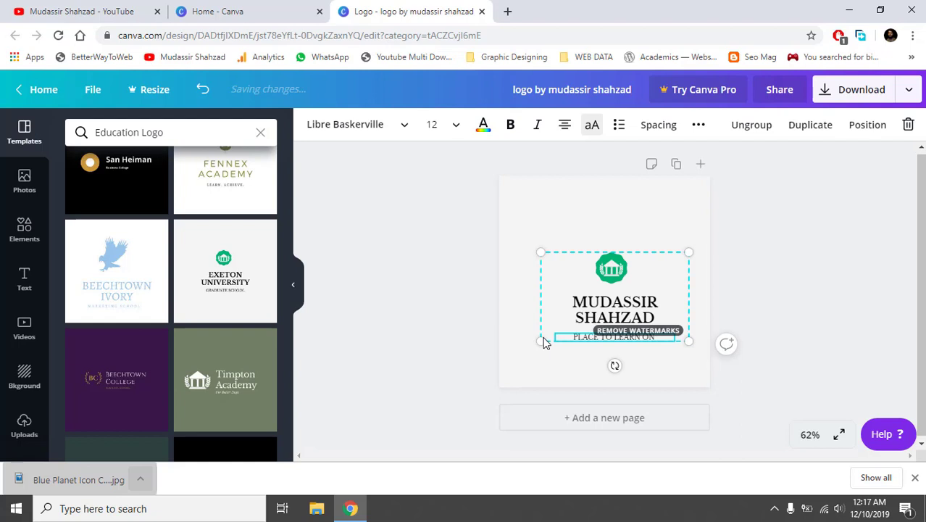
key(BackSpace)
key(BackSpace)
key(BackSpace)
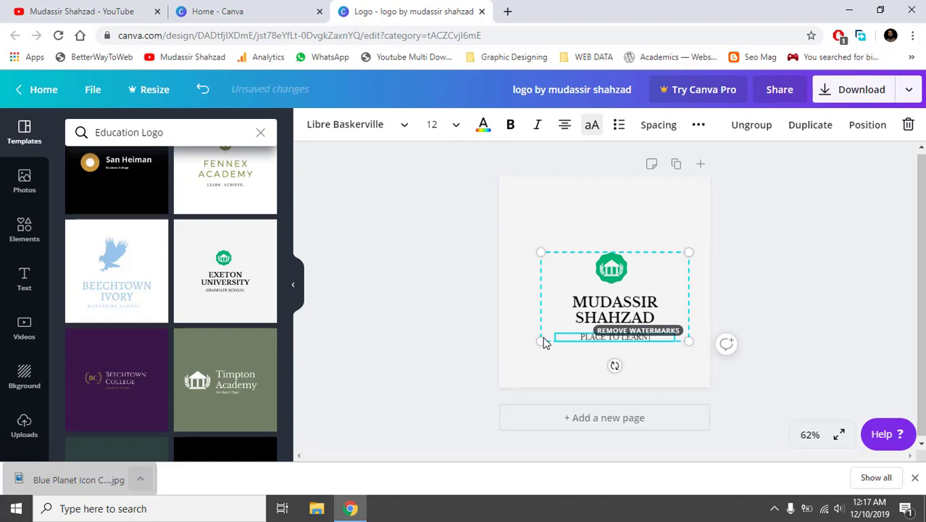
text(INTEN)
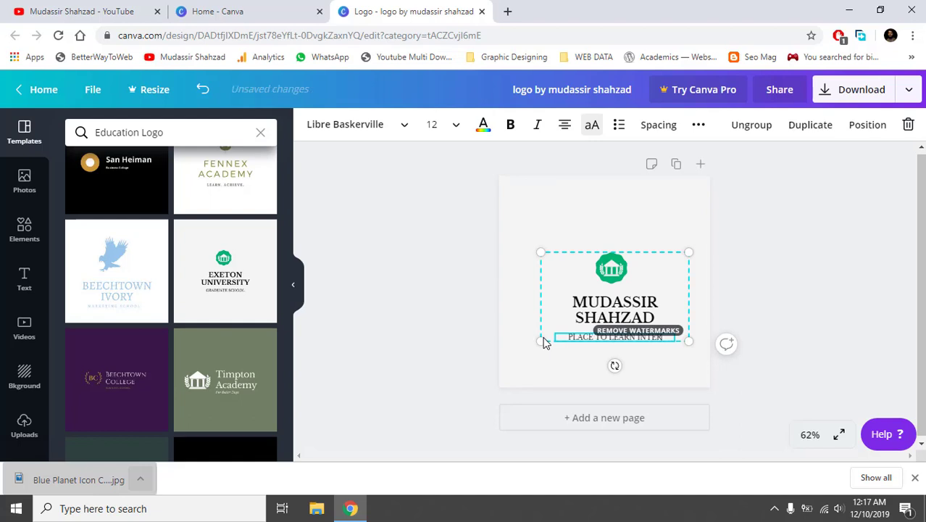
text(ESTING THINGS)
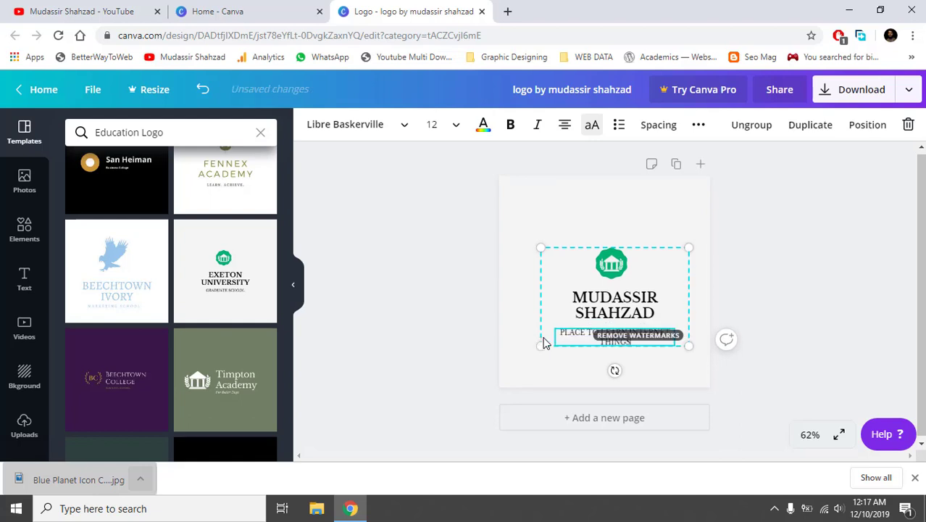
click(547, 374)
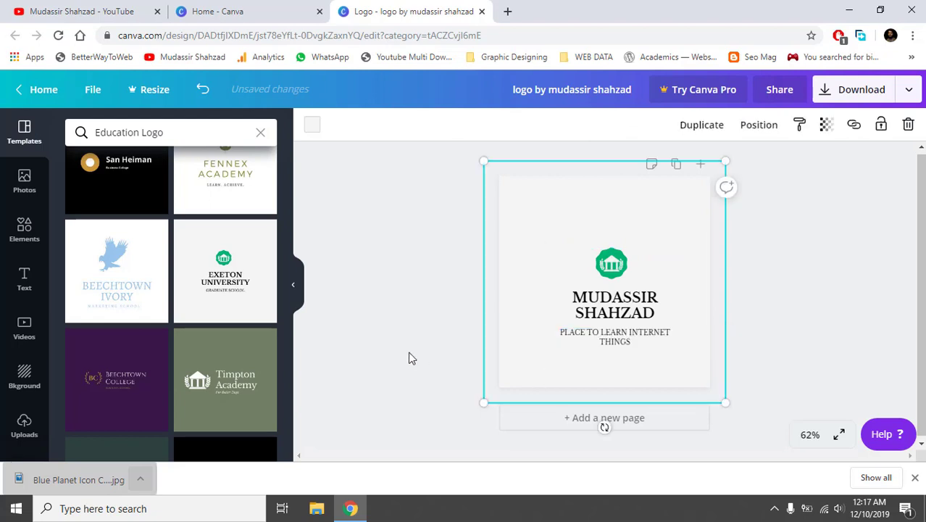
Move the grouped emblem, heading and tagline to the centre of the page
click(636, 339)
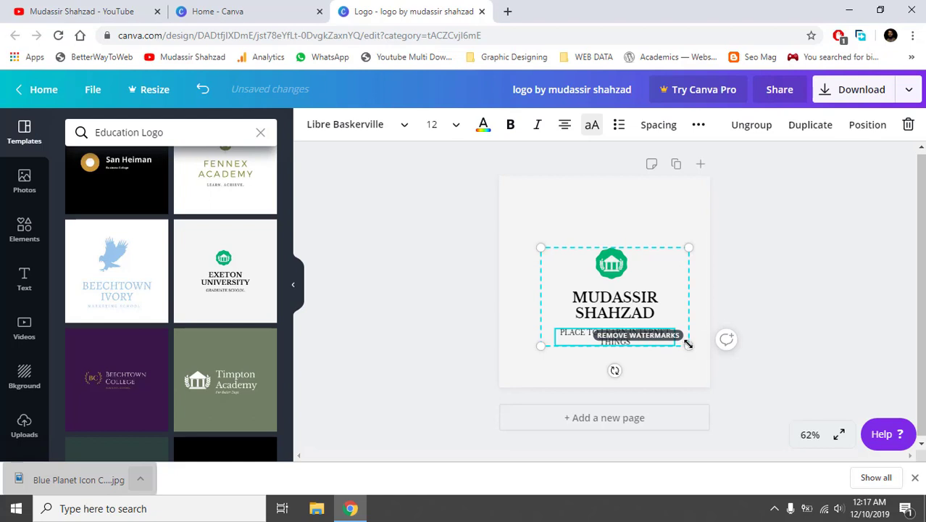
mouse_move(691, 345)
mouse_down()
mouse_move(703, 346)
mouse_move(691, 345)
mouse_up()
click(800, 333)
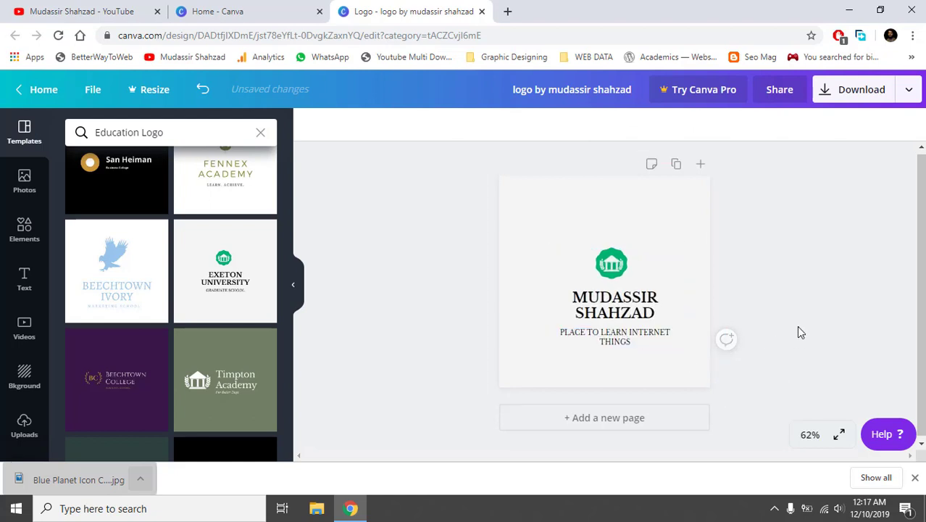
click(661, 288)
drag(612, 264, 610, 242)
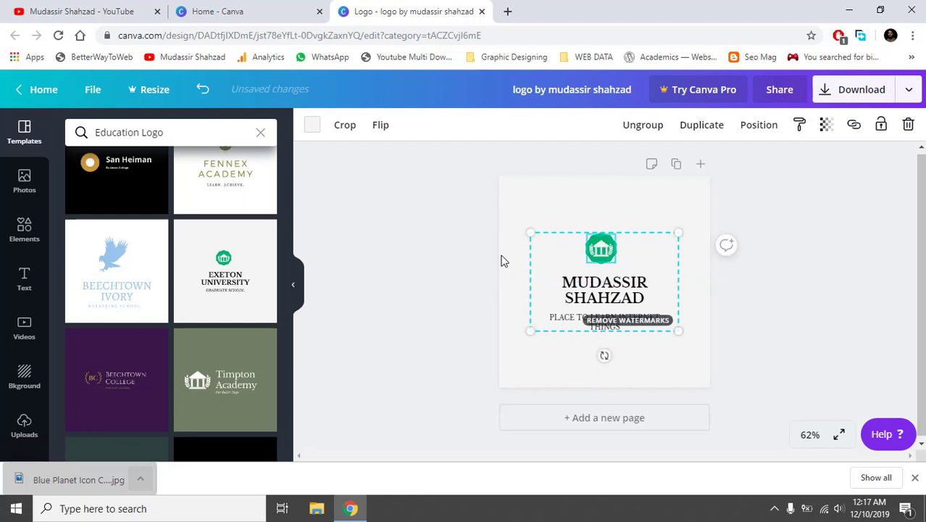
click(435, 254)
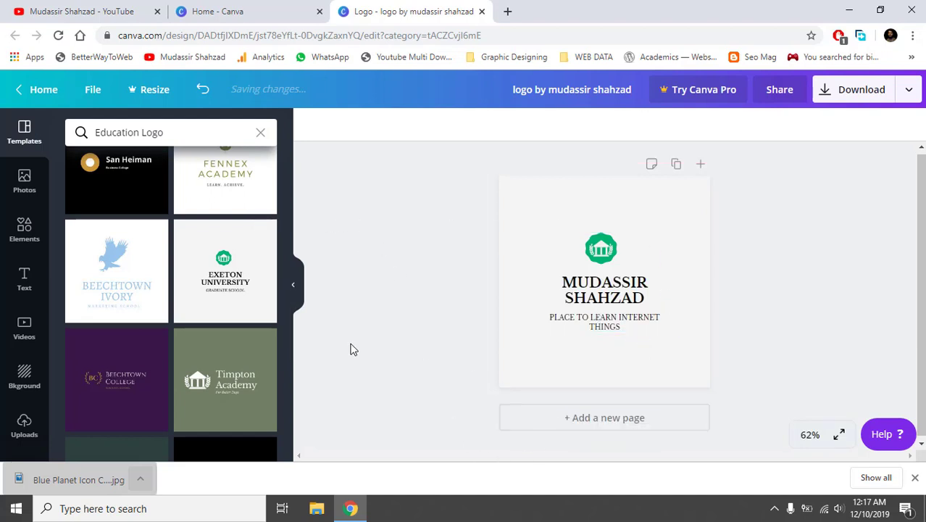
Apply the night-sky photo with the shooting star as the page background and recolour it black
click(22, 378)
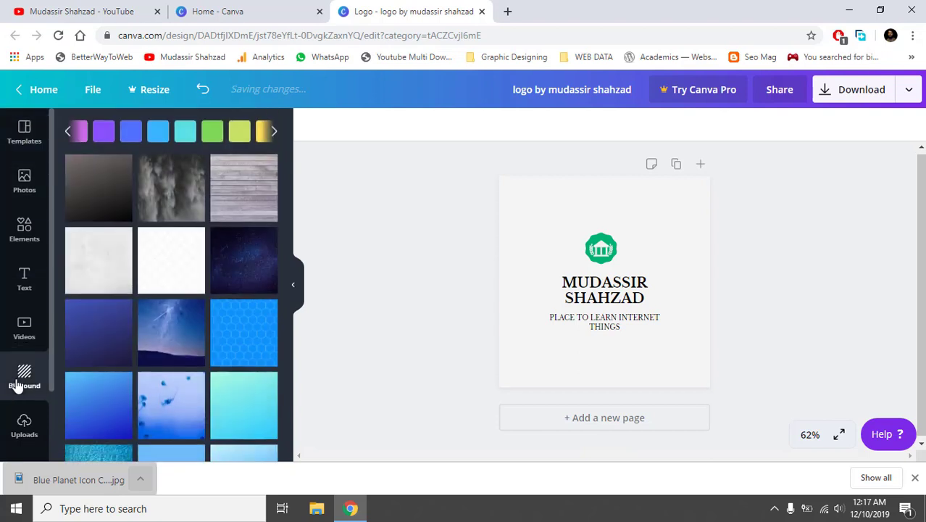
click(148, 326)
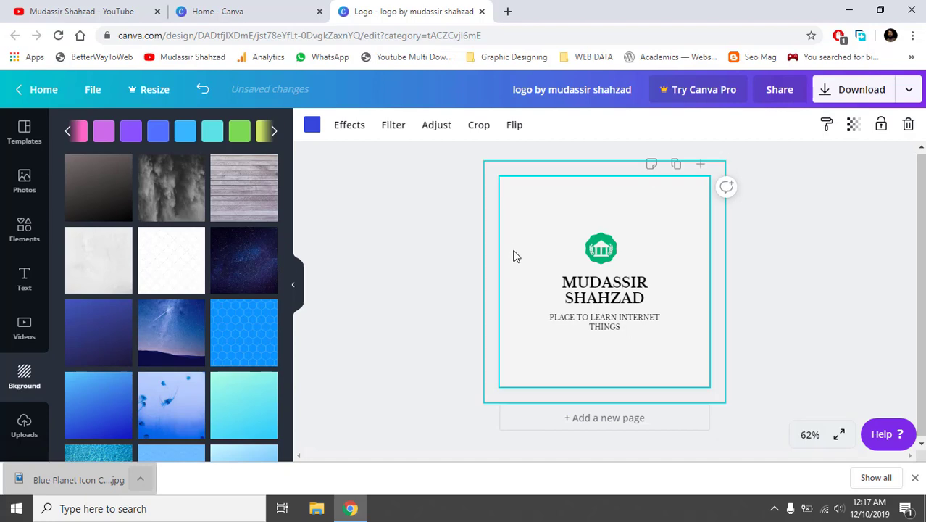
click(311, 129)
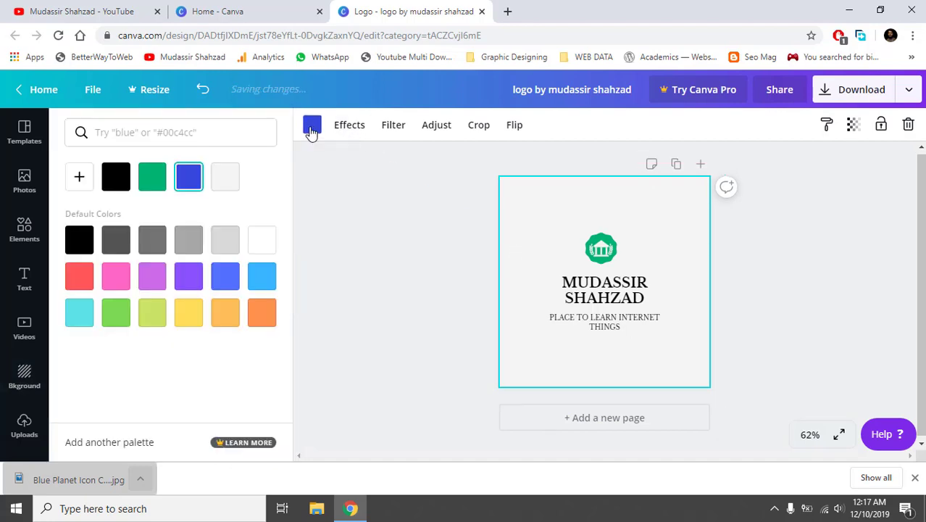
click(80, 250)
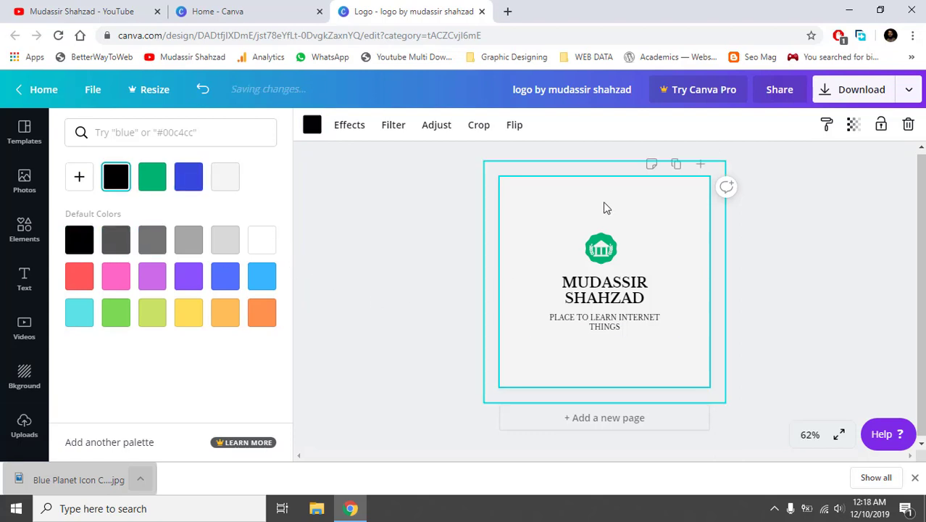
click(395, 328)
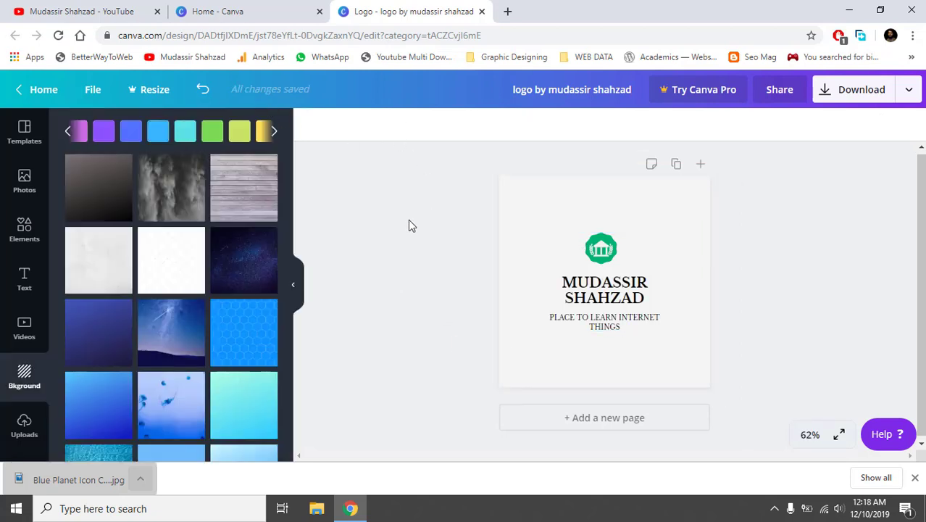
Apply the grey smoky clouds background to the page and set its transparency to 100
click(174, 203)
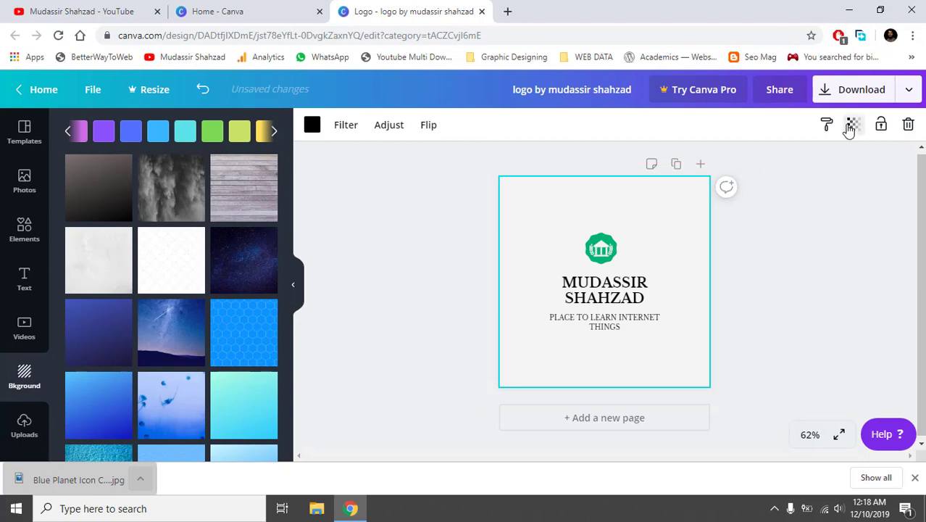
click(849, 127)
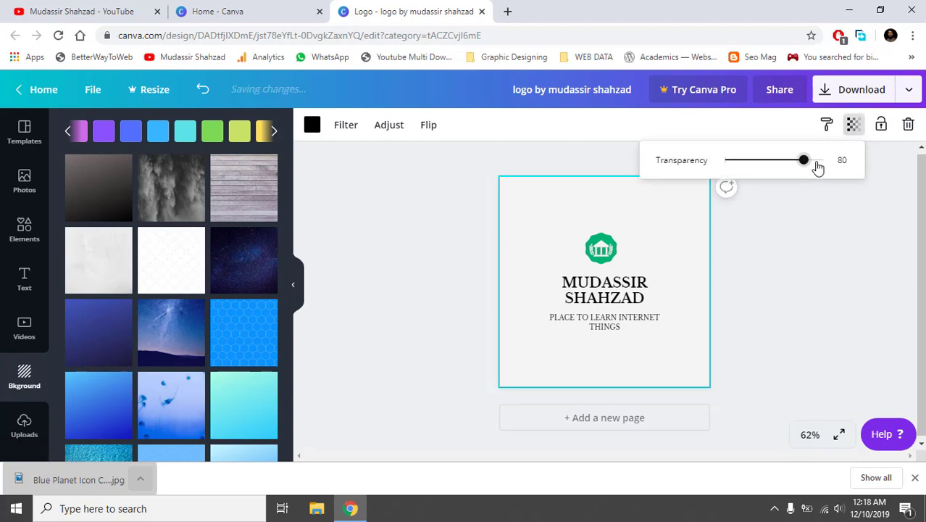
drag(817, 167, 841, 165)
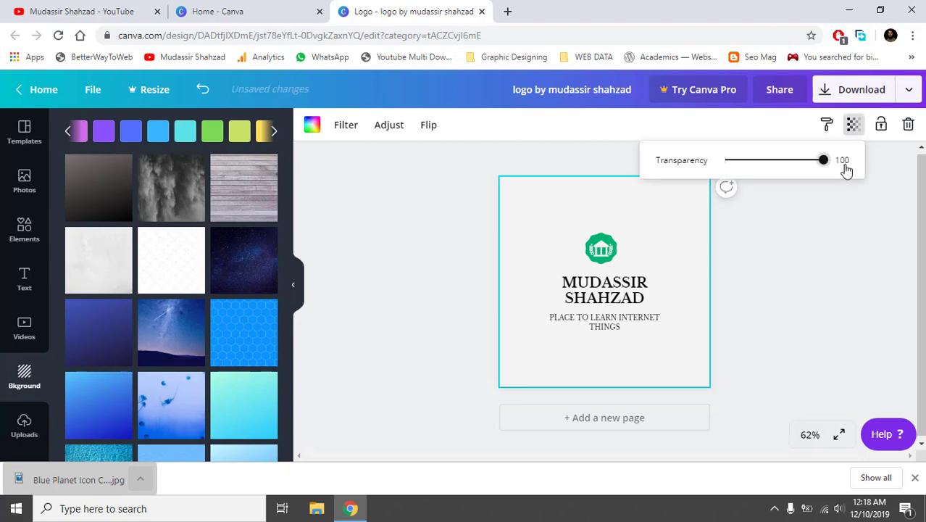
click(786, 257)
Recolour the light square covering the page background black, keeping its transparency at 100
drag(705, 232, 671, 220)
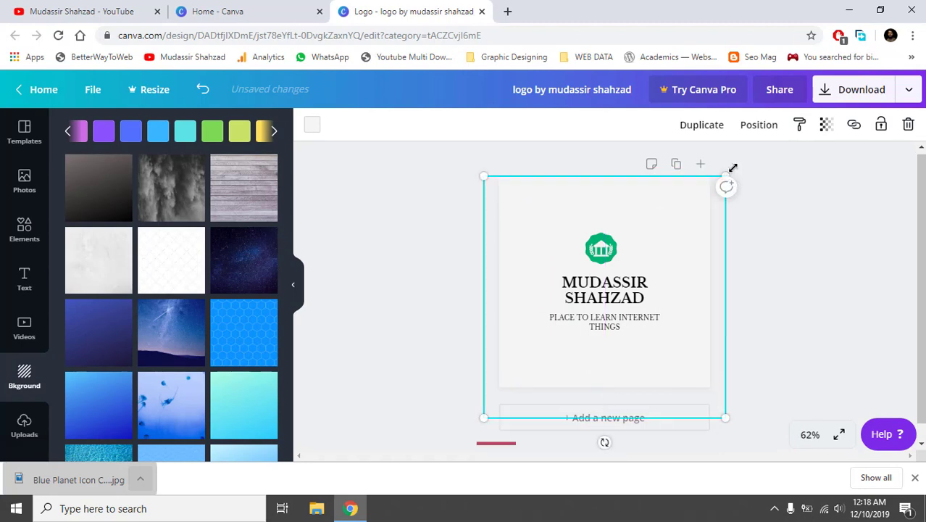
click(312, 124)
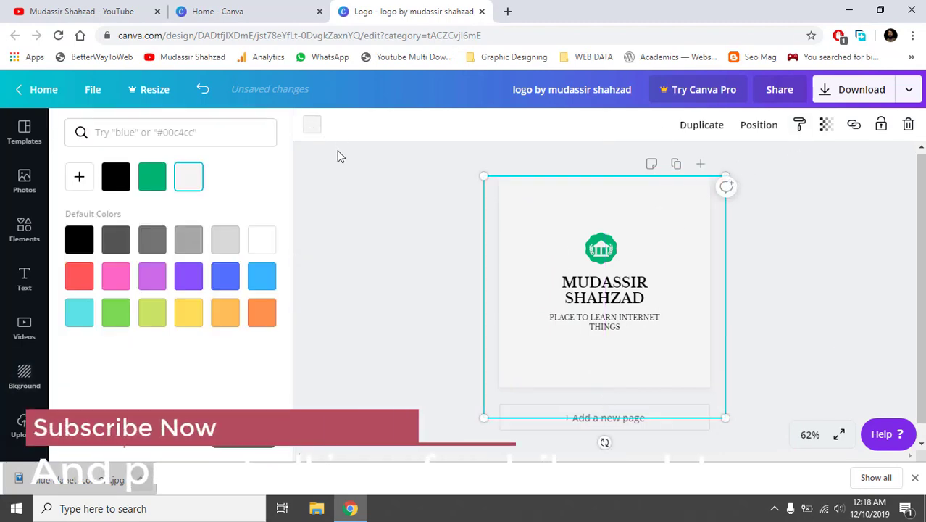
click(124, 178)
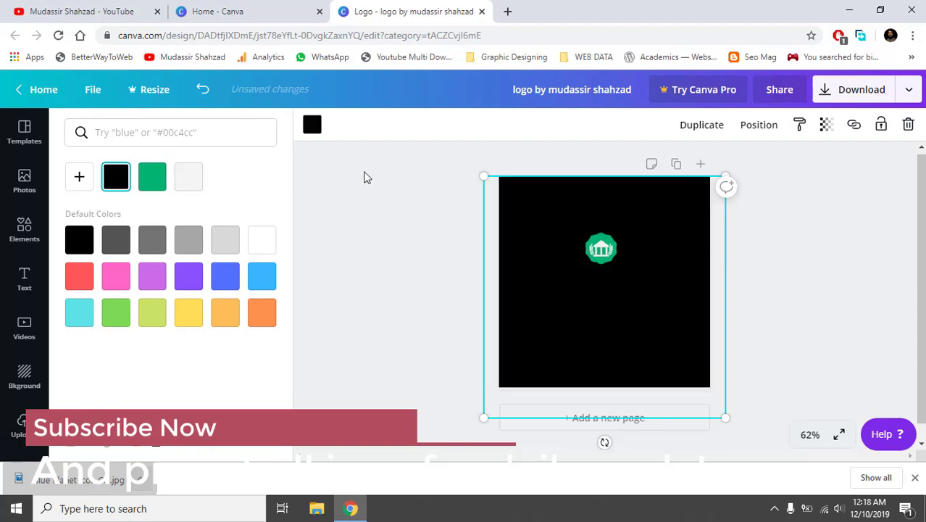
click(826, 125)
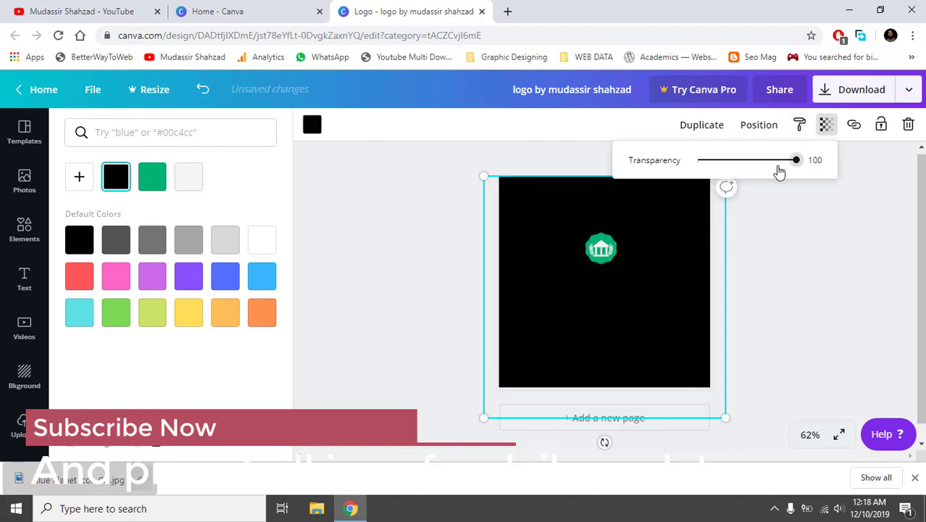
drag(795, 159, 805, 178)
Recolour the square over the background white and set its transparency to 66
click(303, 127)
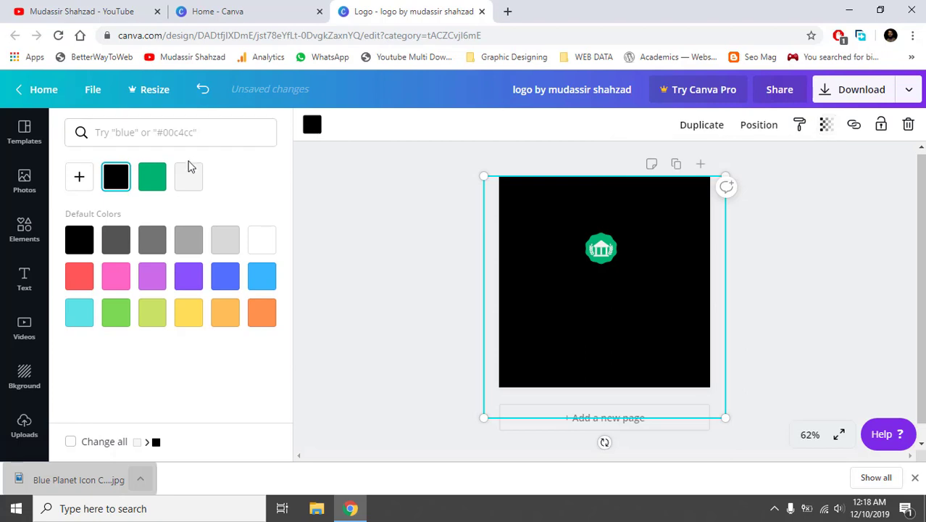
click(264, 243)
click(826, 125)
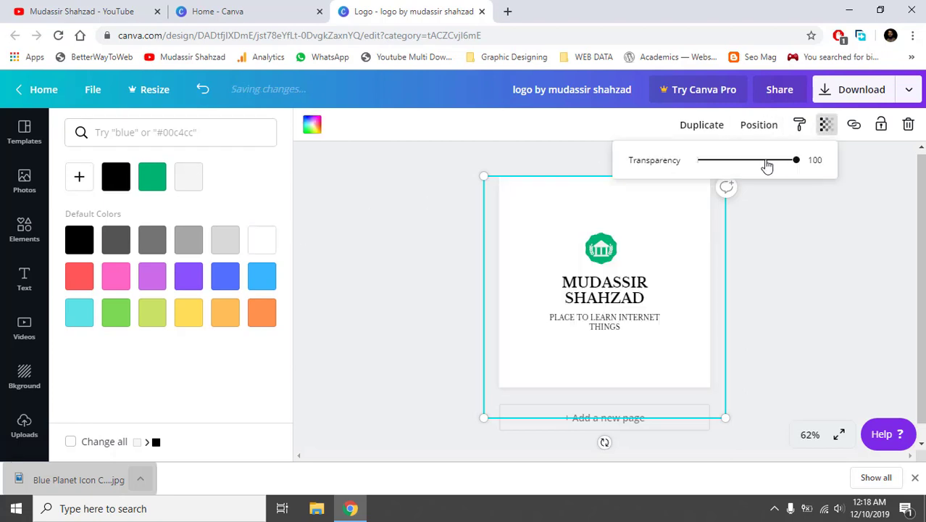
drag(736, 168, 766, 180)
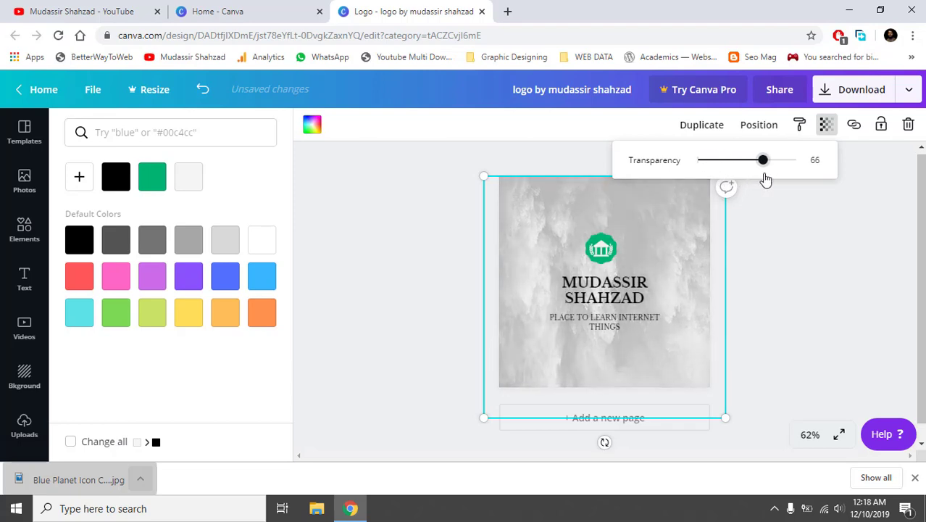
click(427, 223)
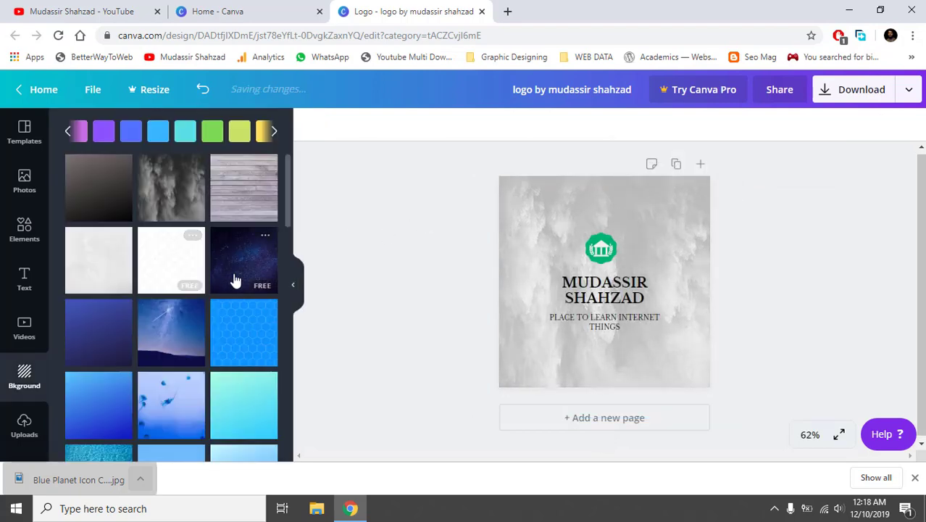
Try the dark blue starry background and replace it with the sunset city skyline photo
click(234, 280)
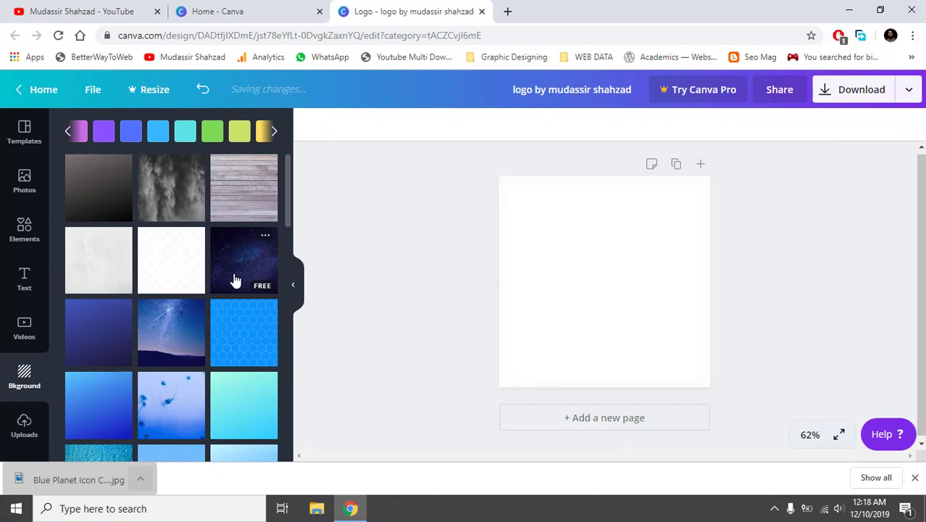
scroll(234, 280, down, 6)
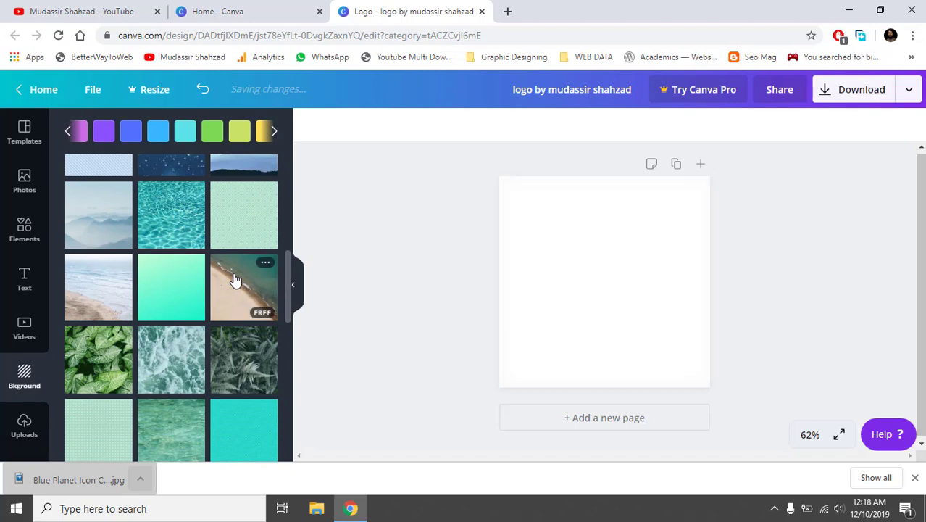
scroll(234, 280, down, 2)
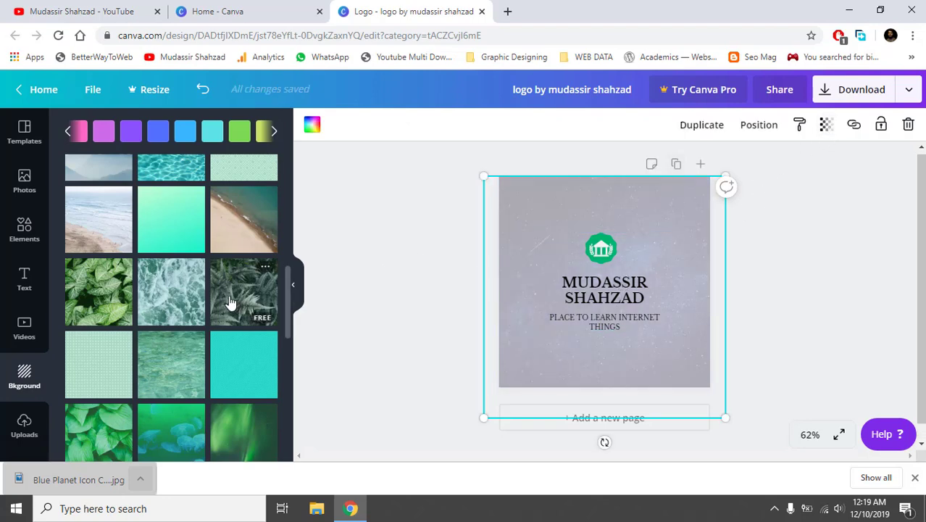
scroll(215, 289, down, 10)
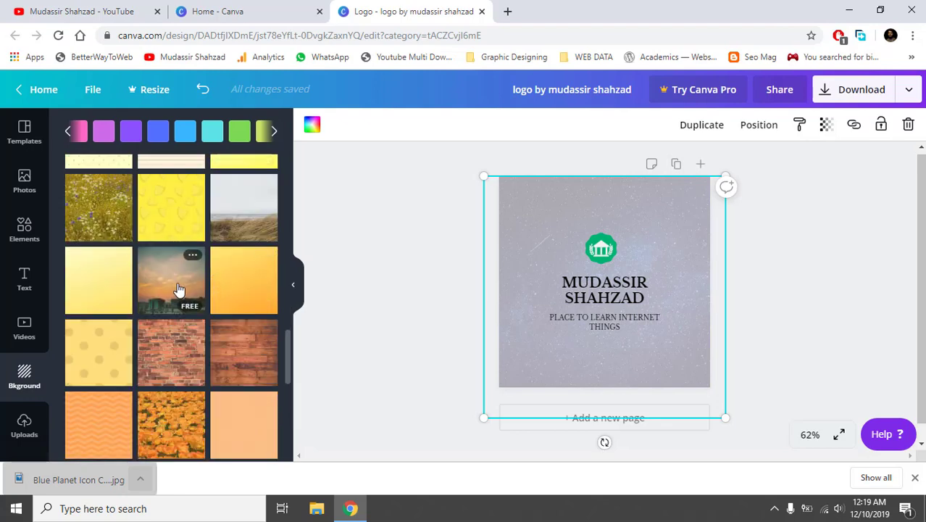
click(179, 290)
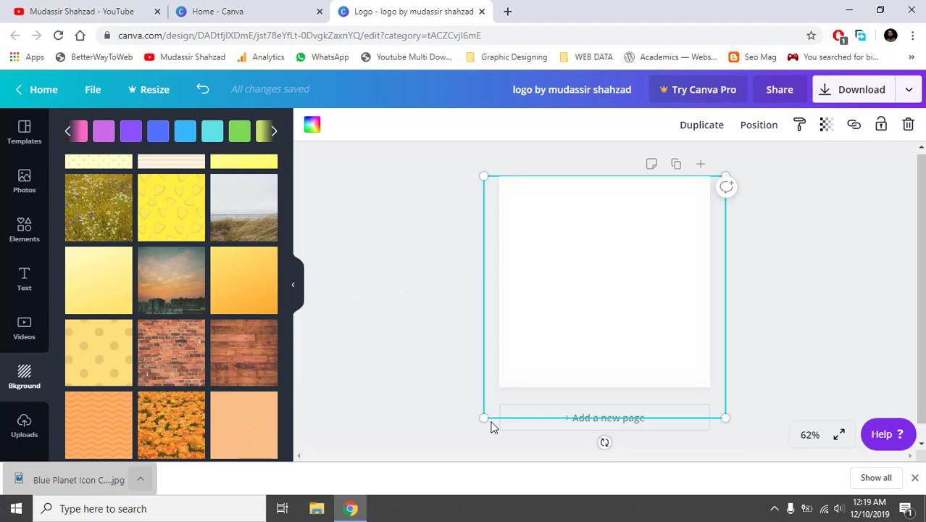
key(ctrl+z)
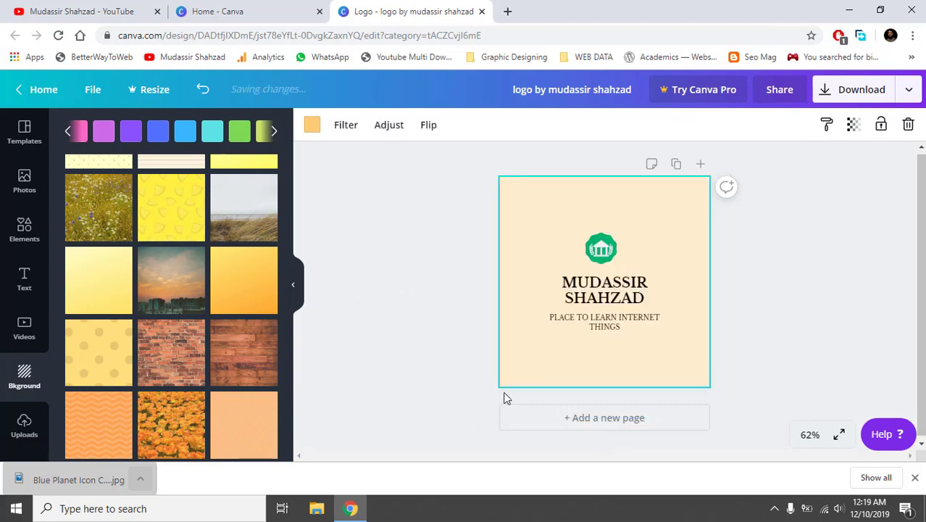
key(ctrl+y)
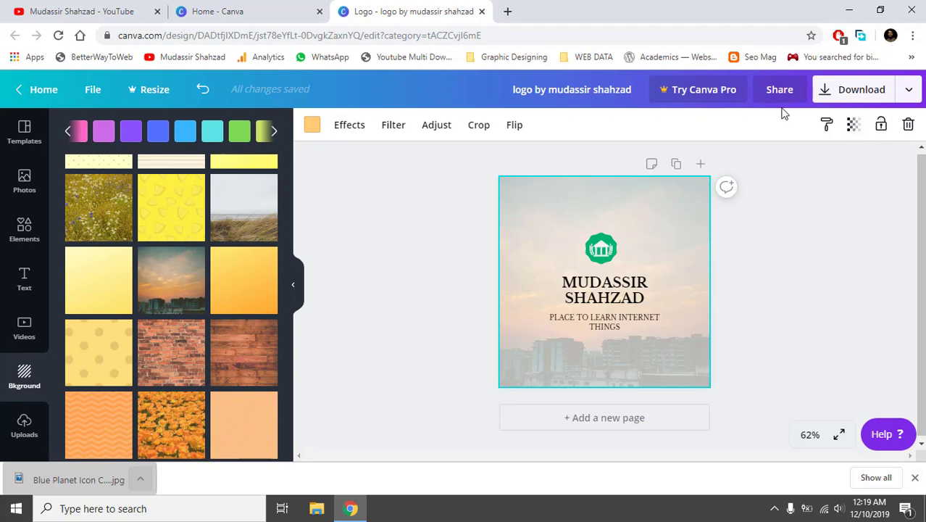
Adjust the sunset background photo to a brightness of 7 and a contrast of 56
click(348, 126)
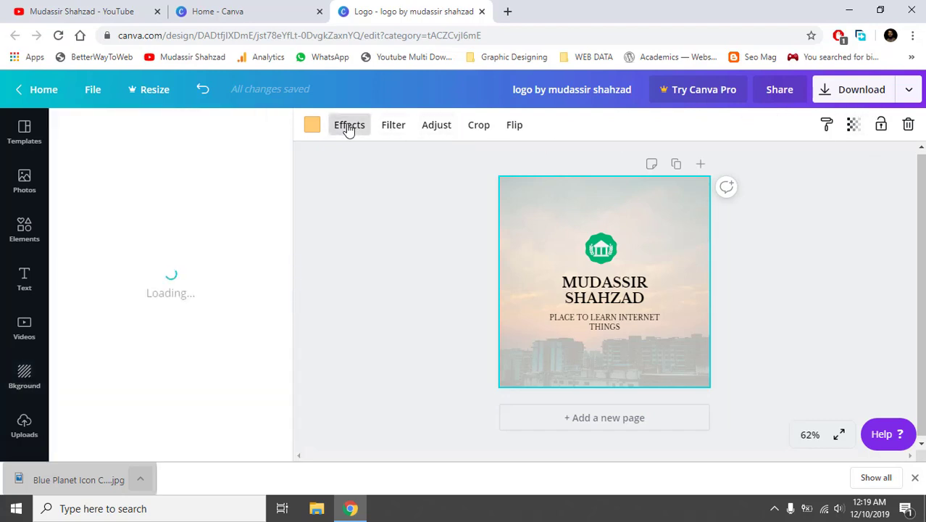
click(393, 125)
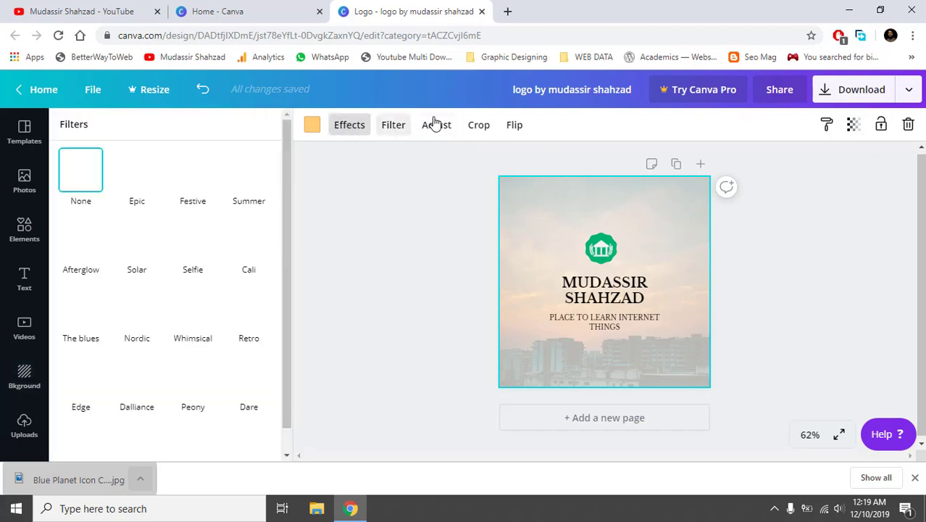
click(436, 126)
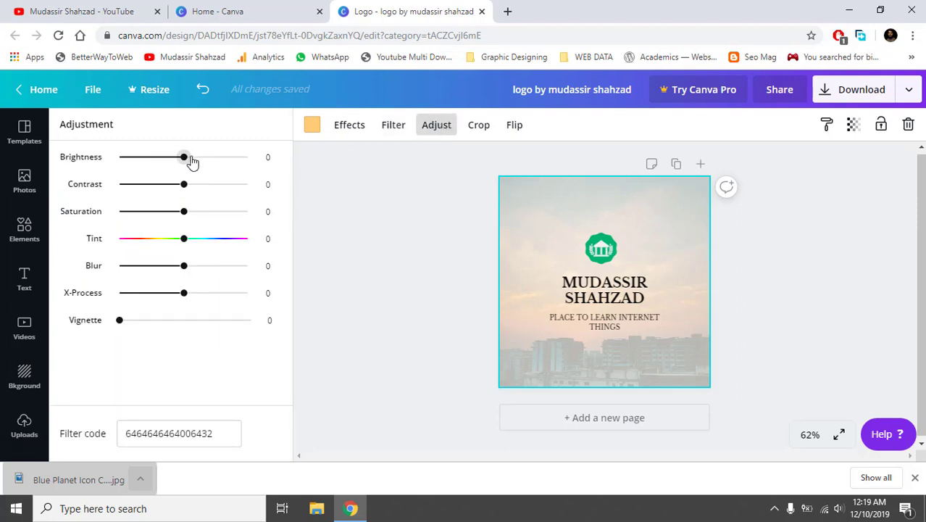
drag(189, 159, 222, 187)
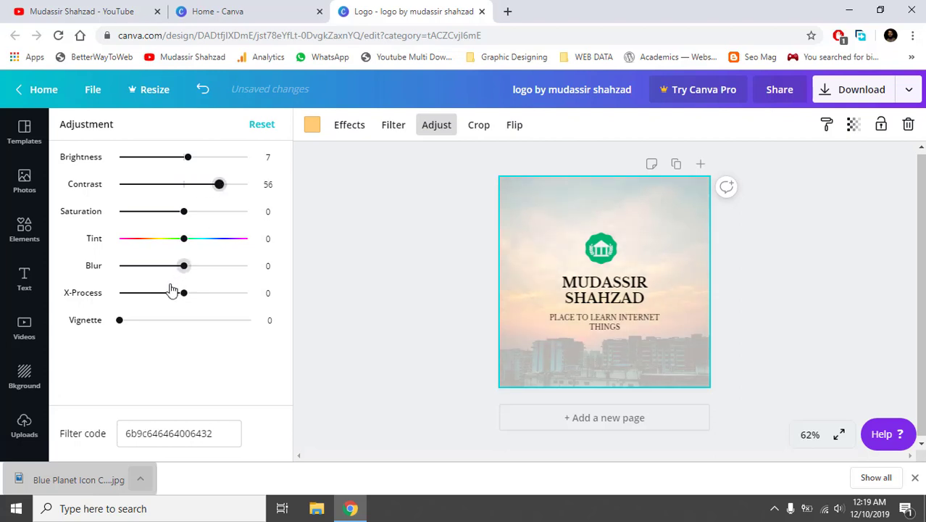
click(454, 129)
click(473, 129)
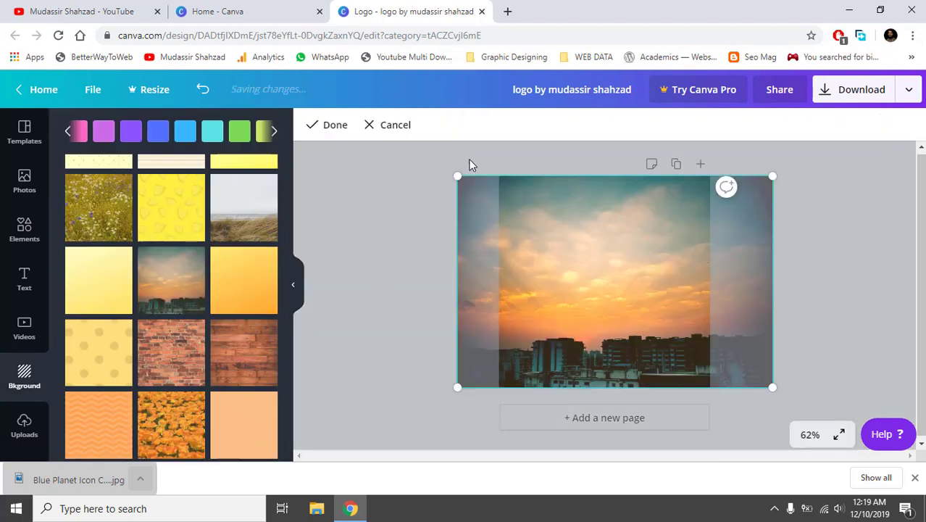
click(368, 129)
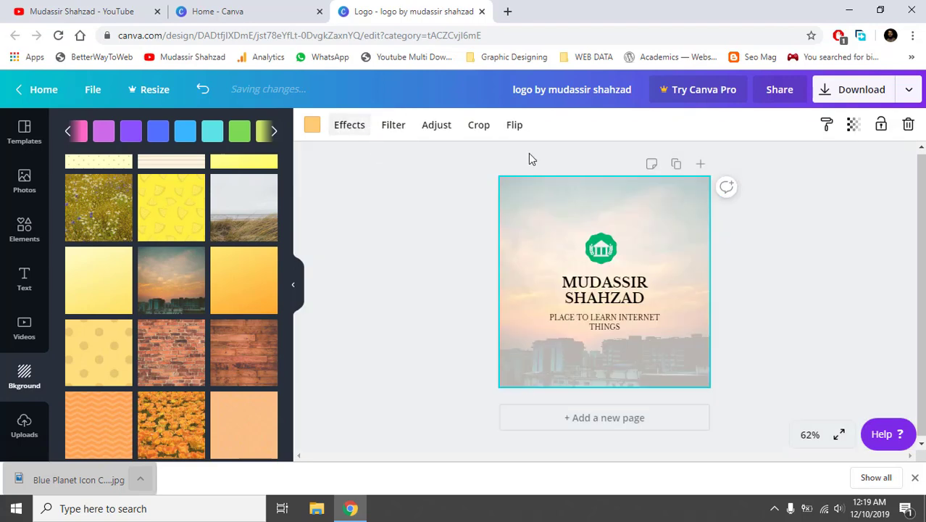
Try flipping the sunset background photo horizontally and vertically, reversing each flip
click(516, 126)
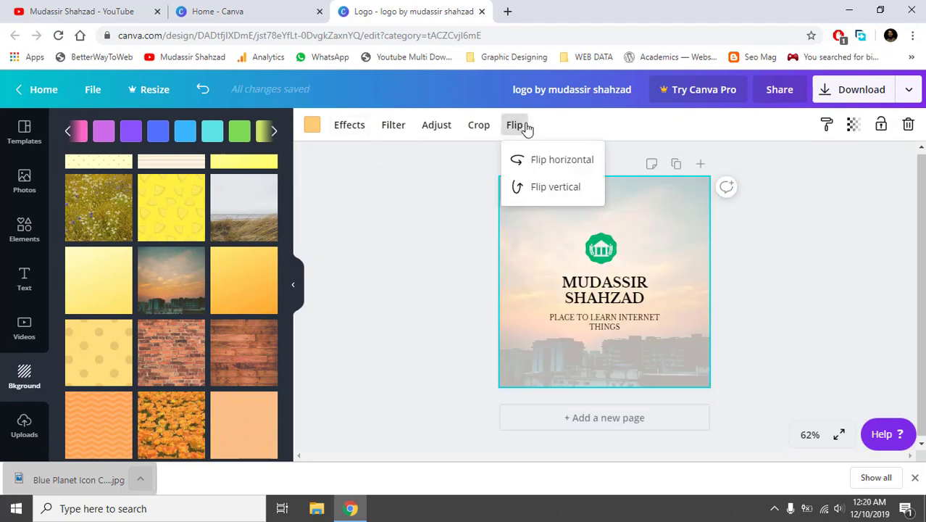
click(562, 161)
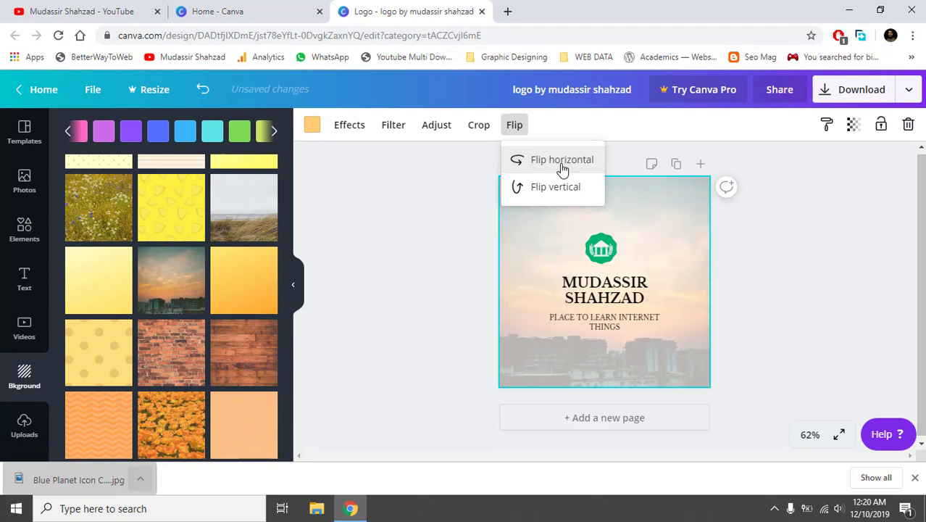
click(562, 167)
click(550, 190)
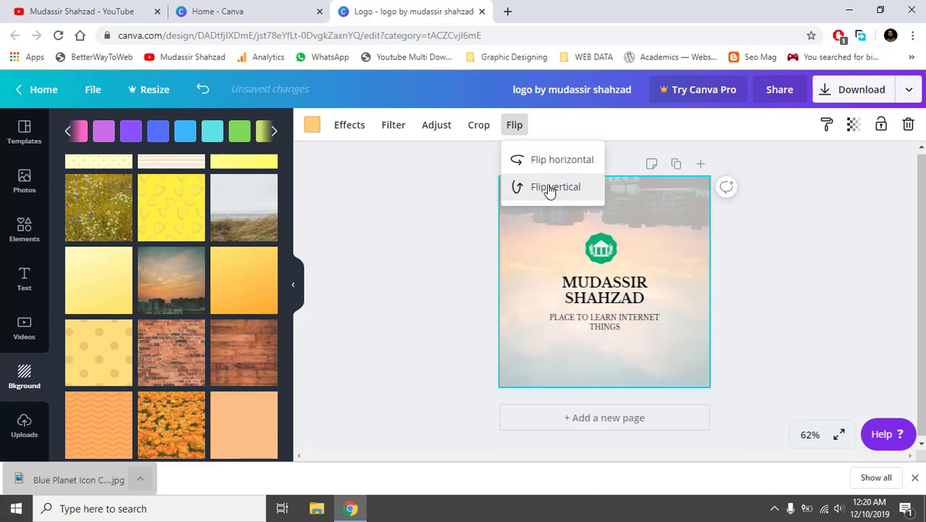
click(549, 190)
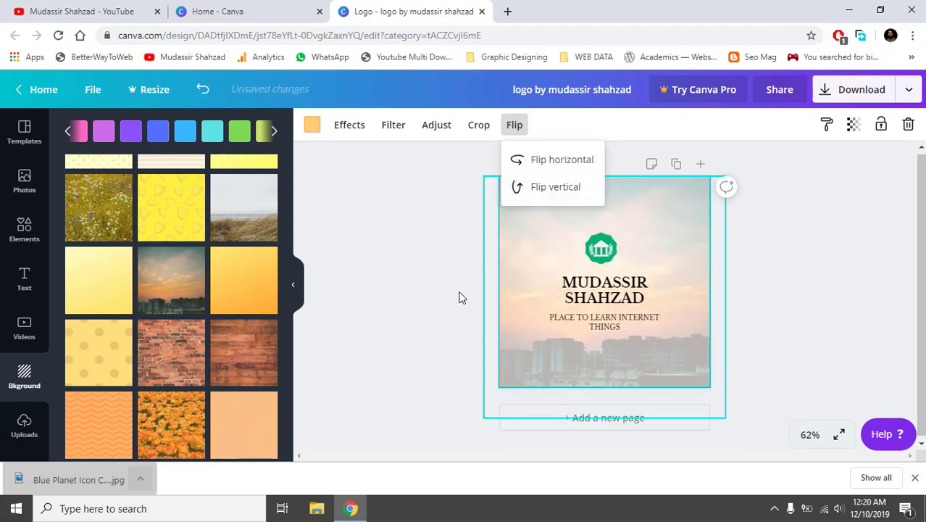
Deselect the background photo and duplicate the logo page
click(424, 295)
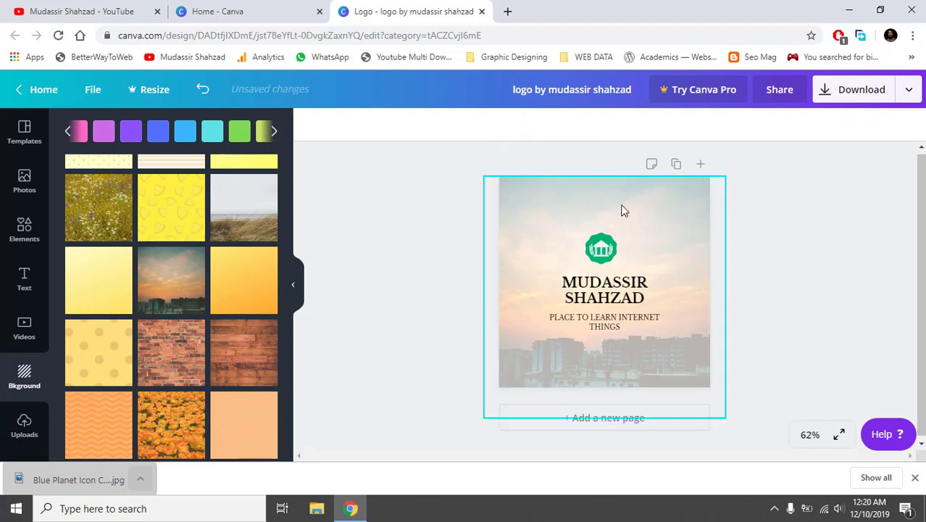
click(676, 165)
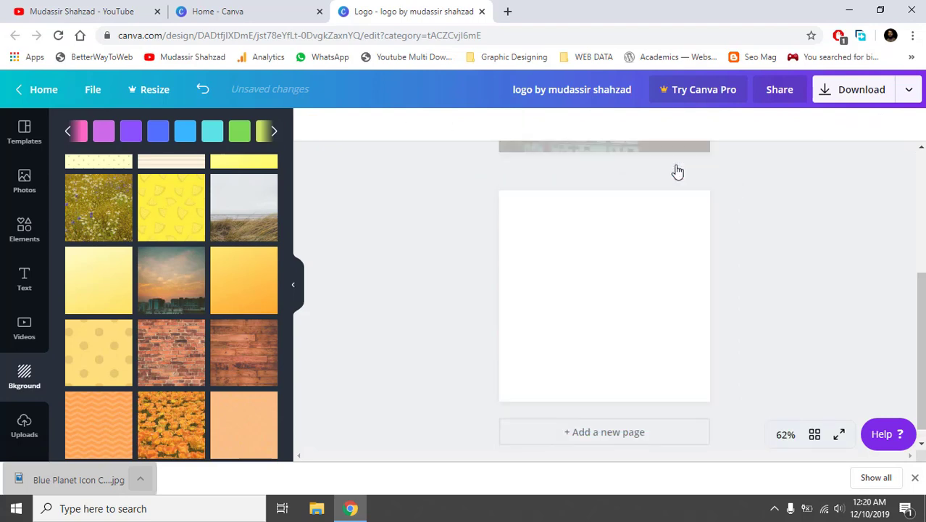
Delete the duplicated second page of the logo design
scroll(661, 186, up, 2)
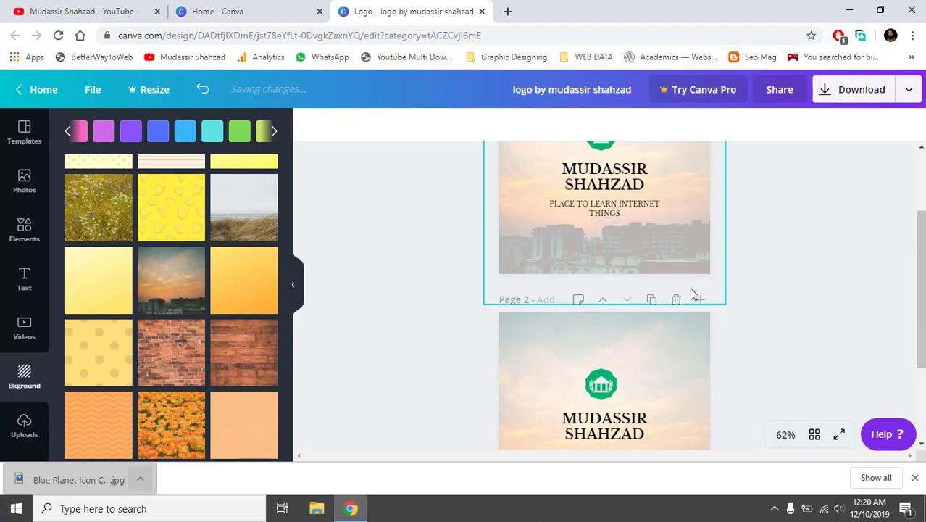
click(675, 300)
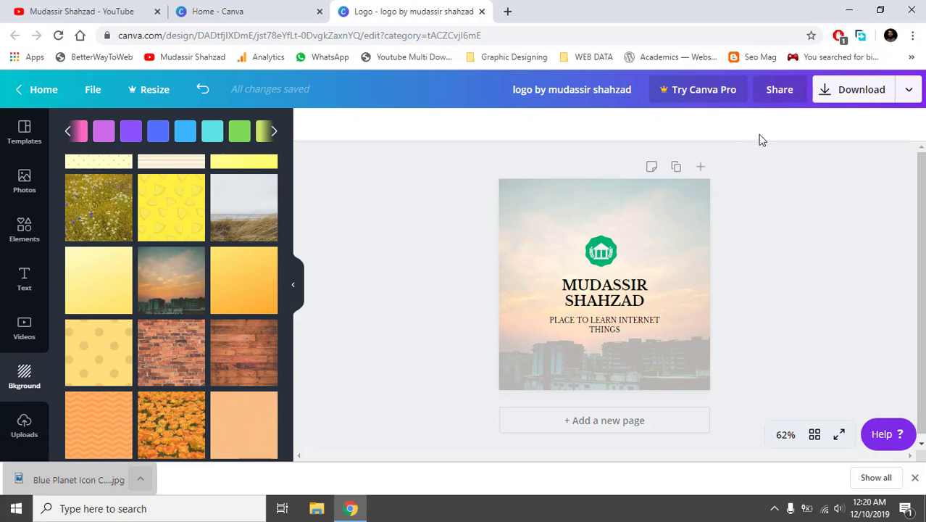
Review the logo's download file types and premium image pricing, and try enabling a transparent background for the PNG
click(862, 99)
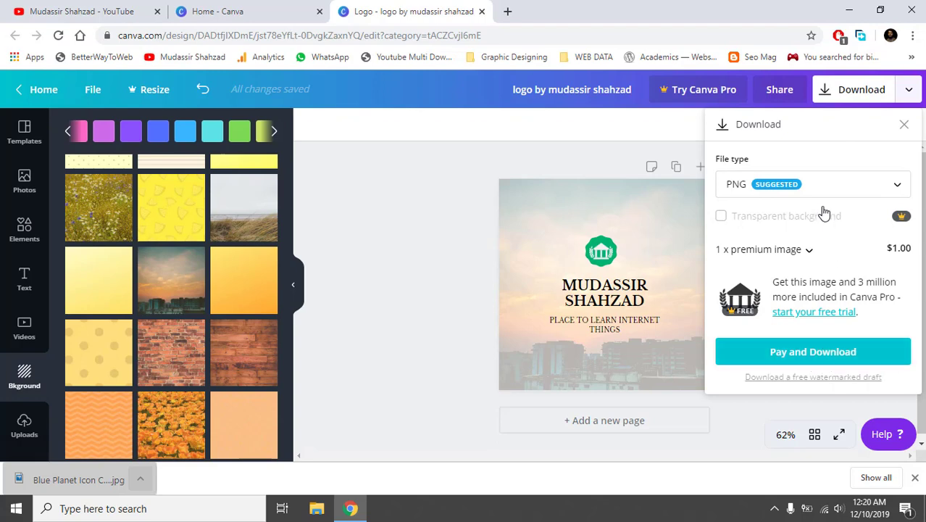
click(808, 253)
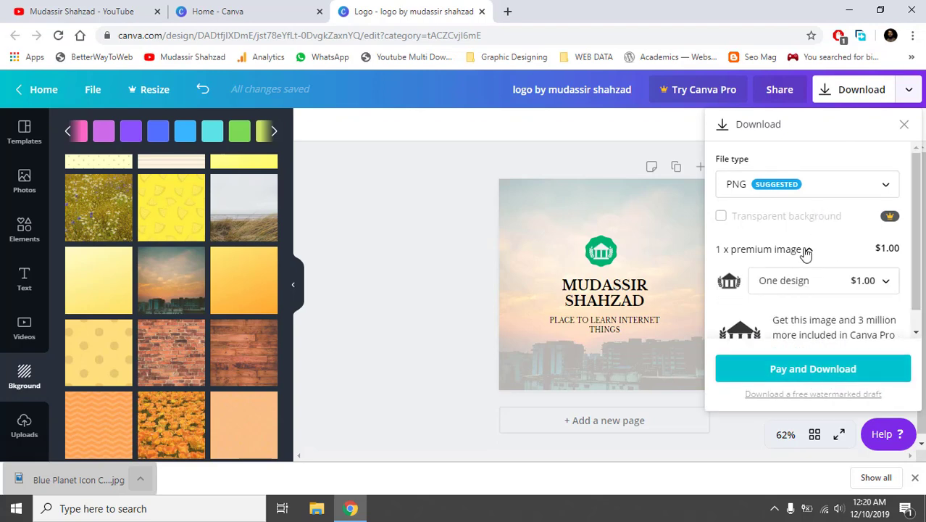
click(803, 187)
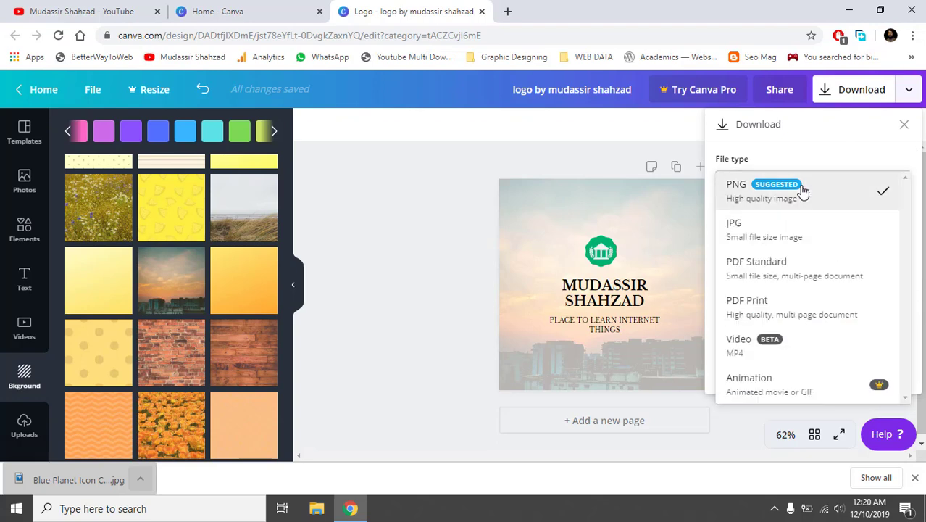
click(803, 190)
click(803, 190)
click(802, 190)
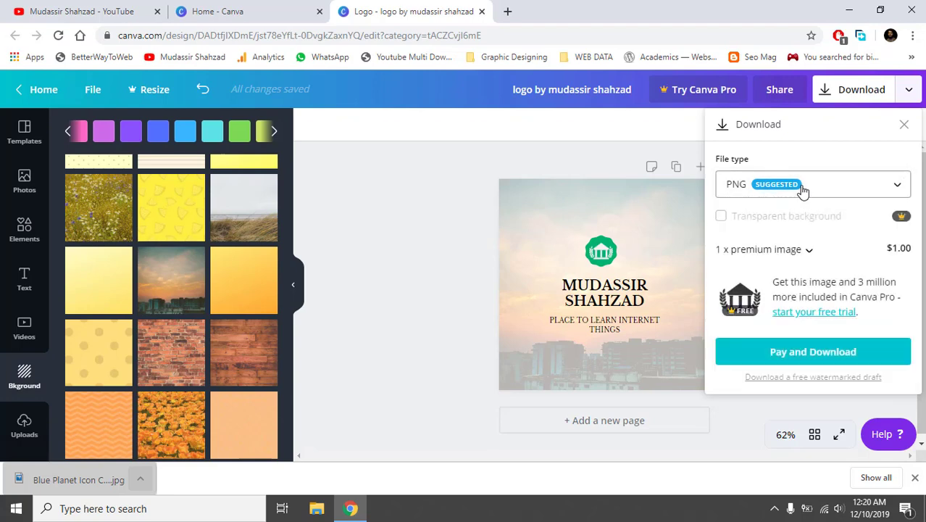
click(786, 219)
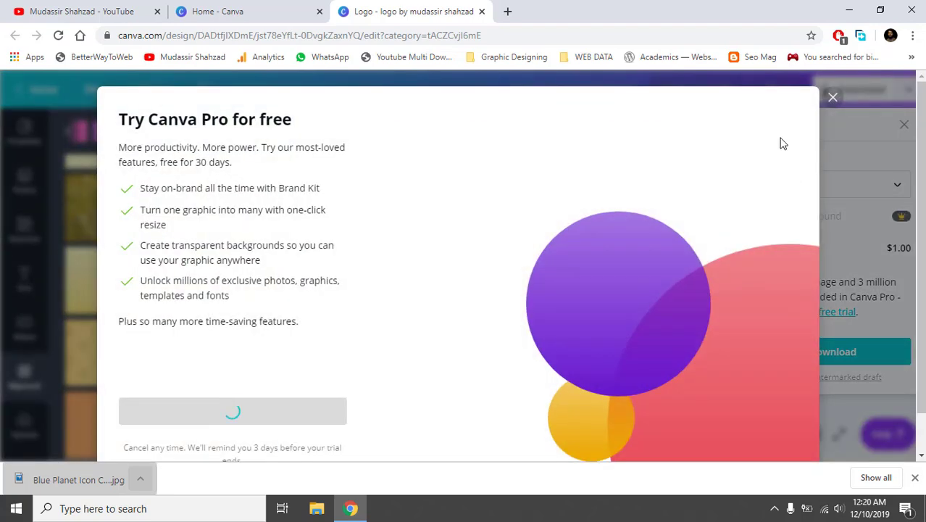
click(831, 98)
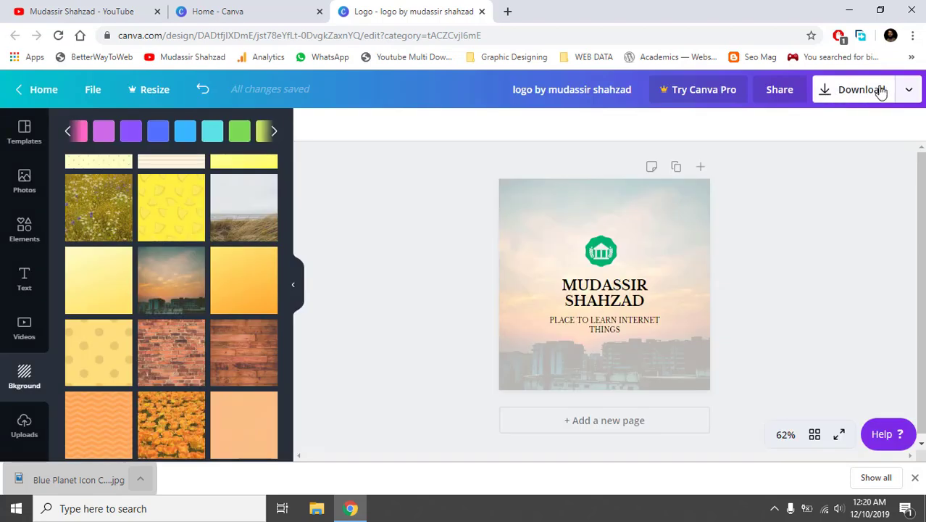
Set the logo's download file type to JPG and expand the premium image licence details
click(907, 93)
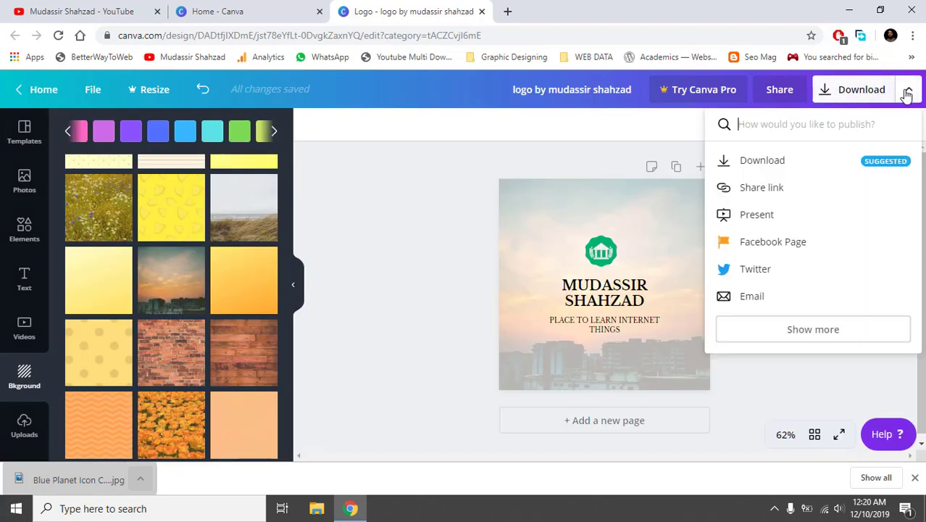
click(815, 158)
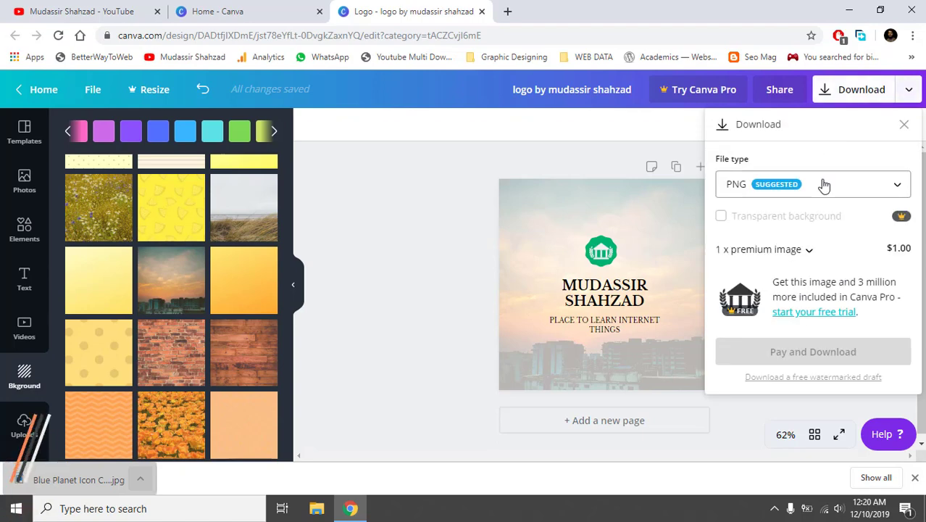
click(820, 186)
click(796, 226)
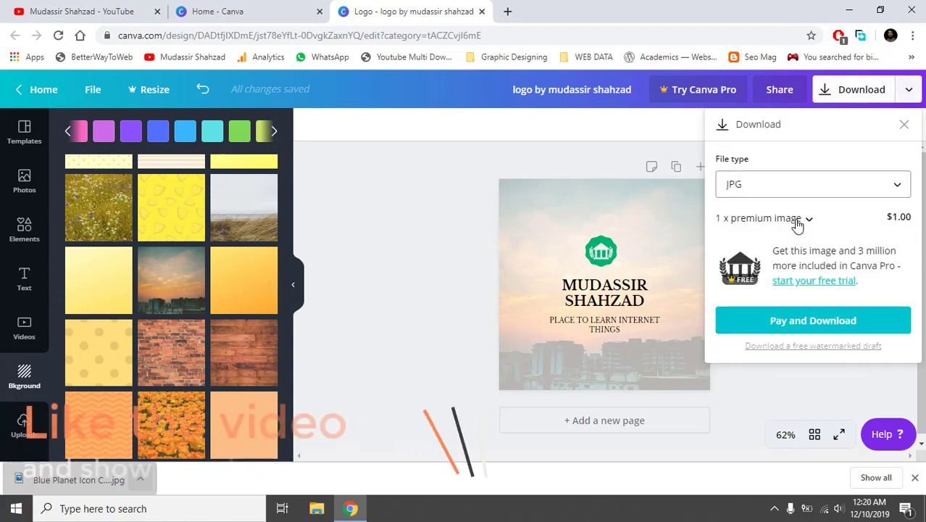
click(816, 190)
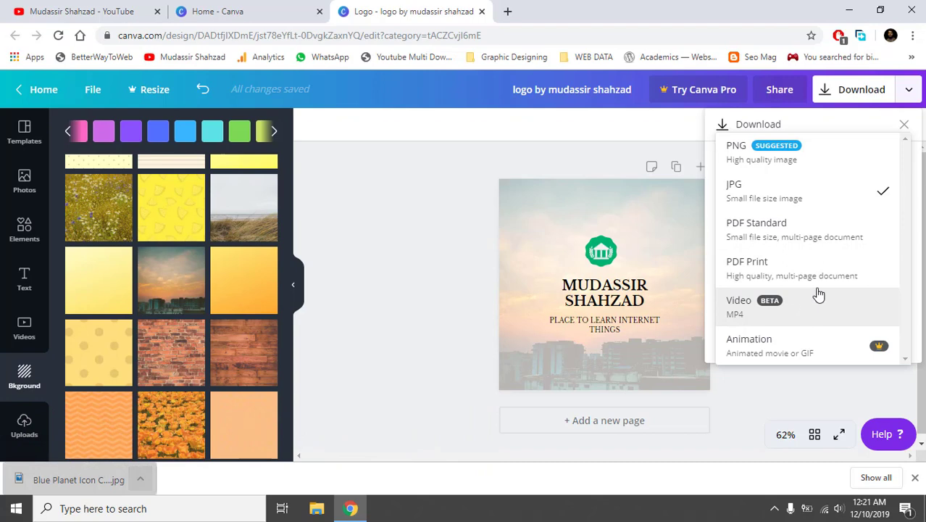
click(800, 194)
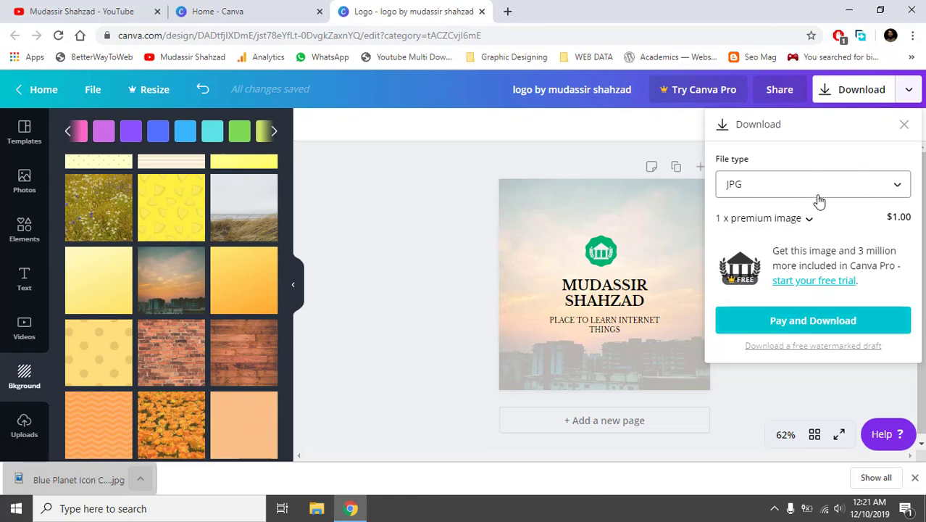
click(809, 219)
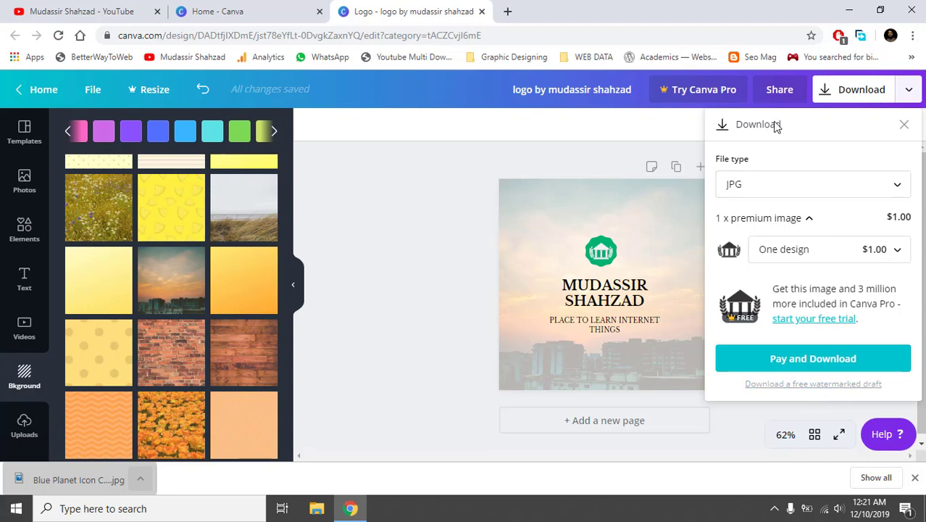
Try the paid download of the logo as PNG and leave the credit card form empty
click(909, 89)
click(855, 92)
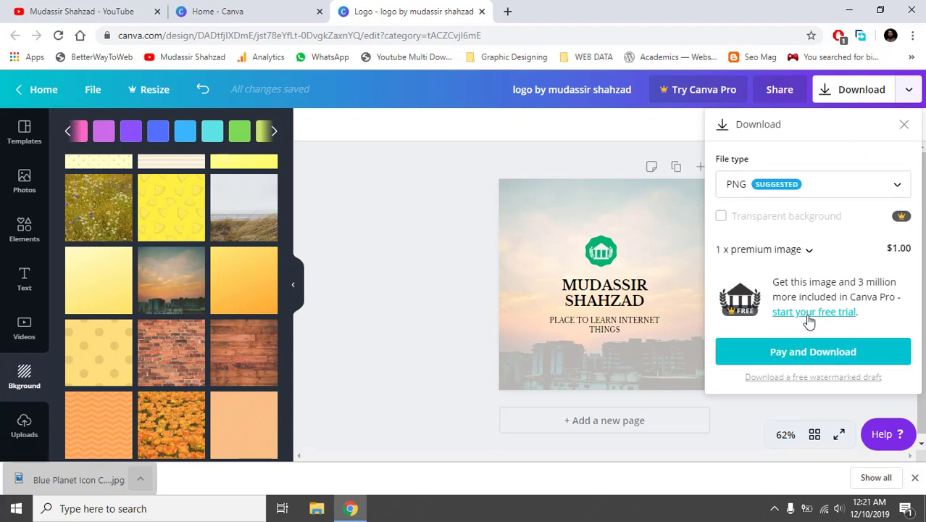
click(822, 353)
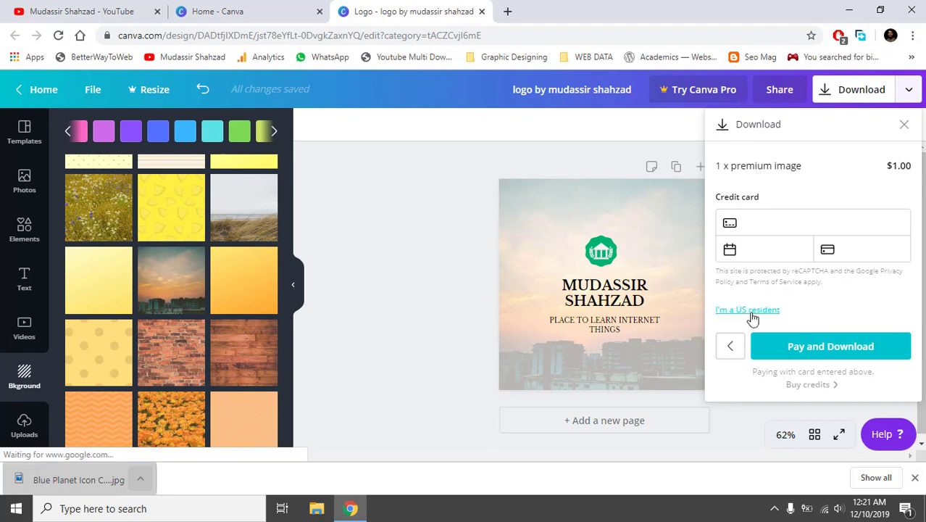
click(904, 125)
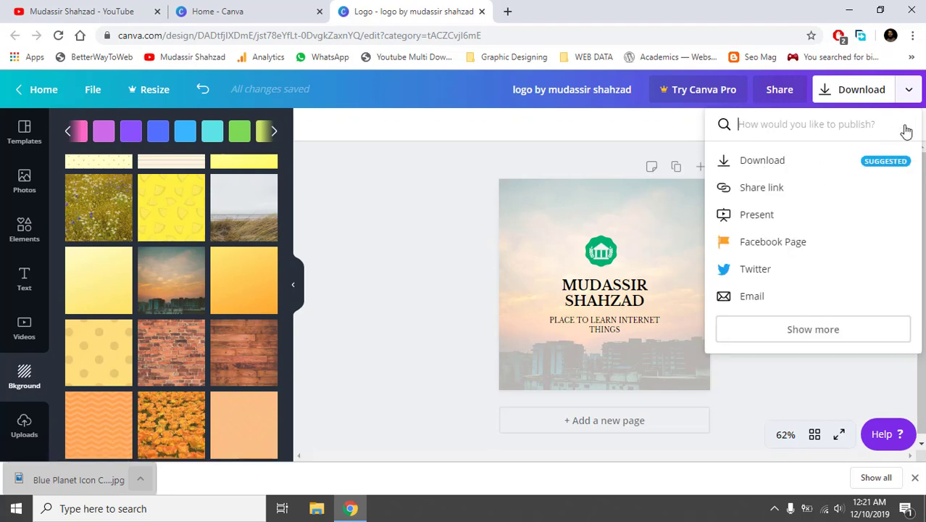
Switch the download file type to JPG and back to PNG, and try the paid download again
click(798, 161)
click(781, 186)
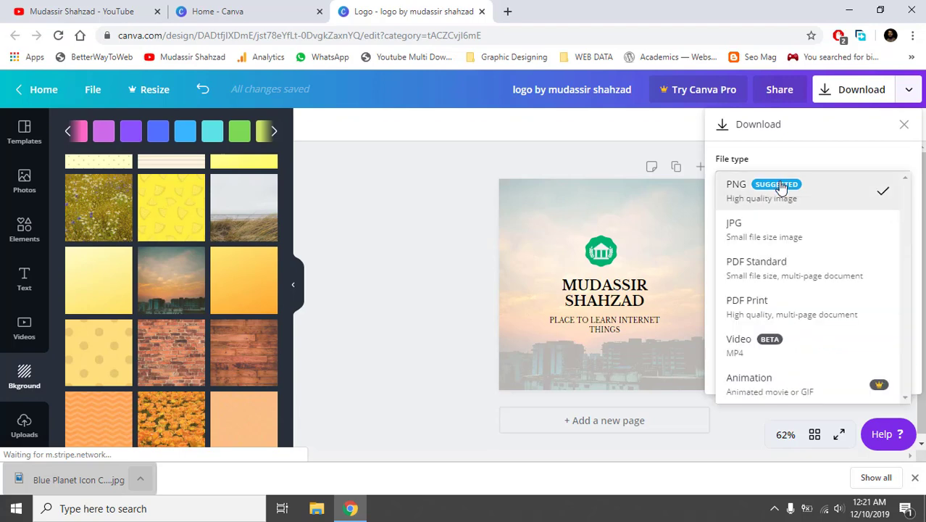
click(799, 240)
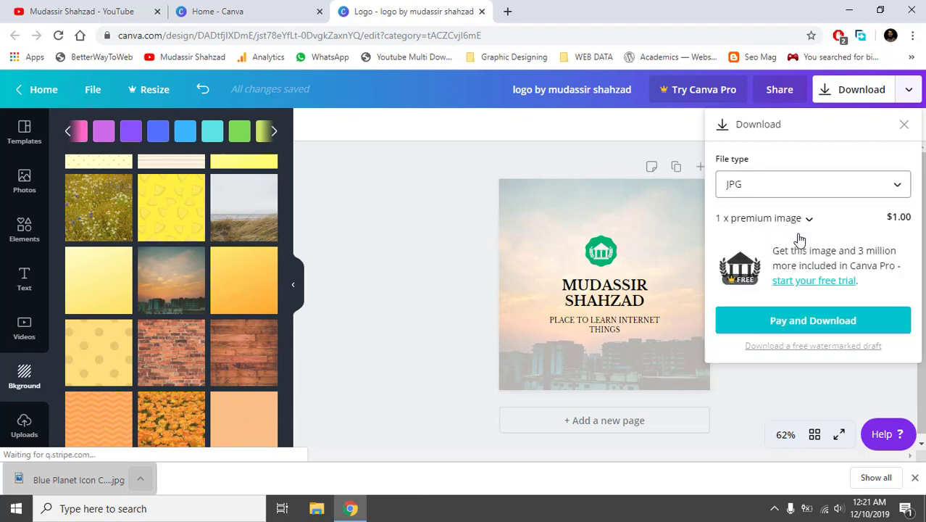
click(800, 192)
click(786, 155)
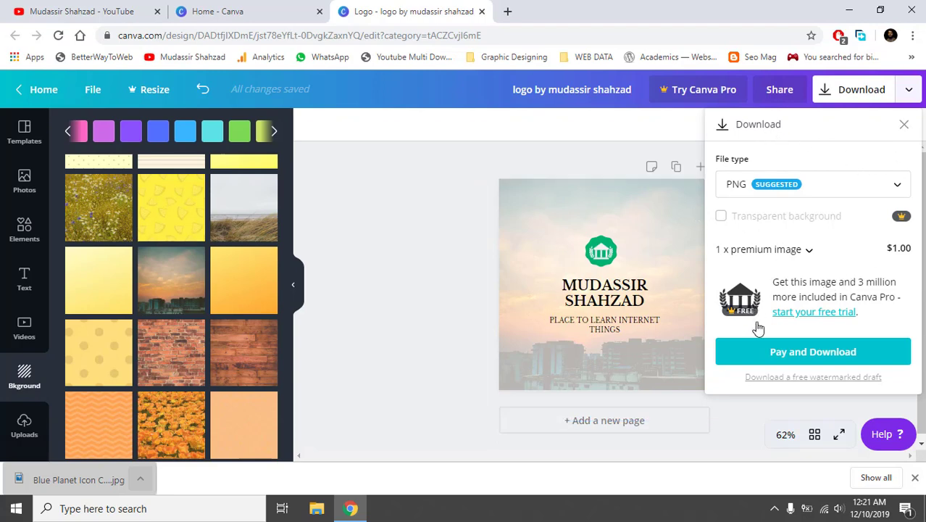
click(776, 355)
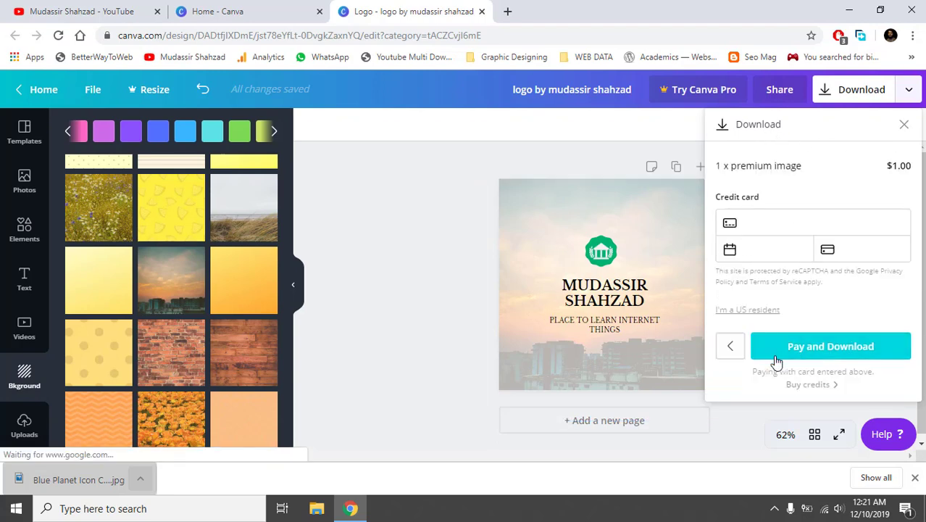
click(903, 125)
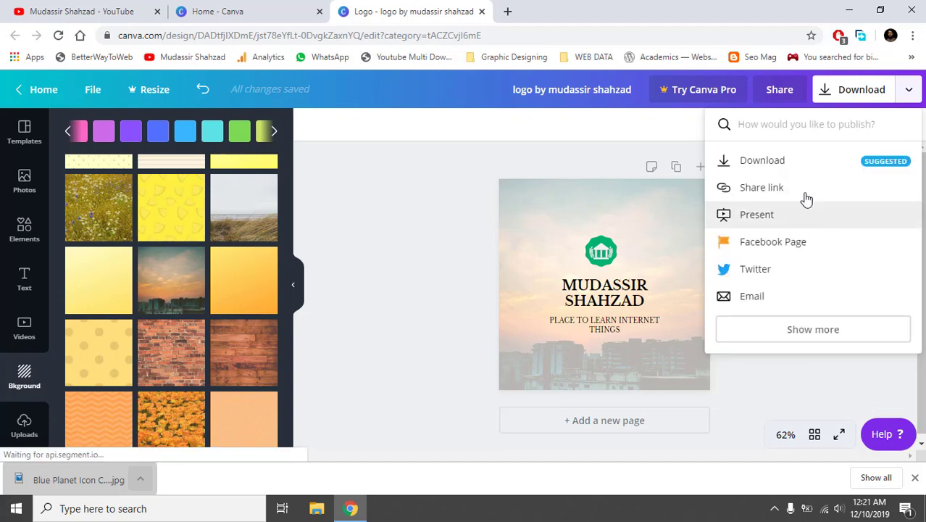
Reopen the download options and choose JPG as the file type
click(795, 164)
click(804, 191)
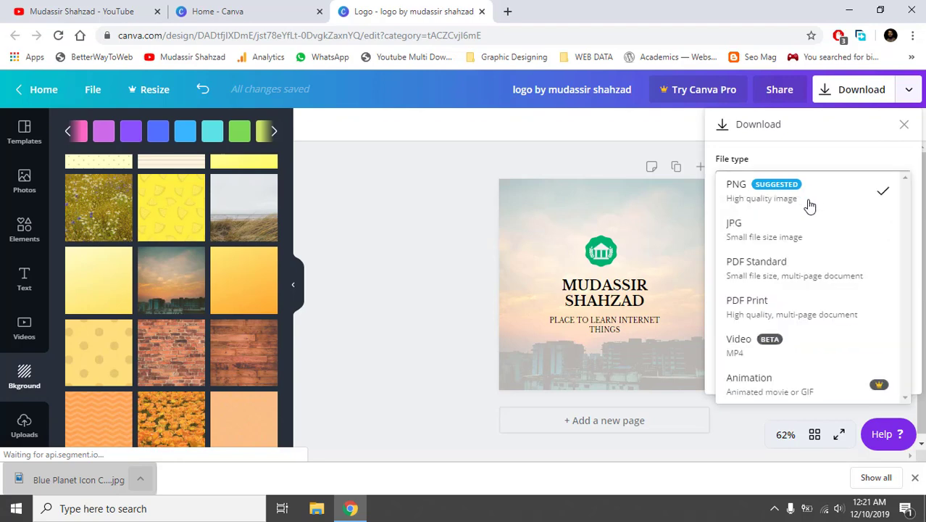
click(816, 241)
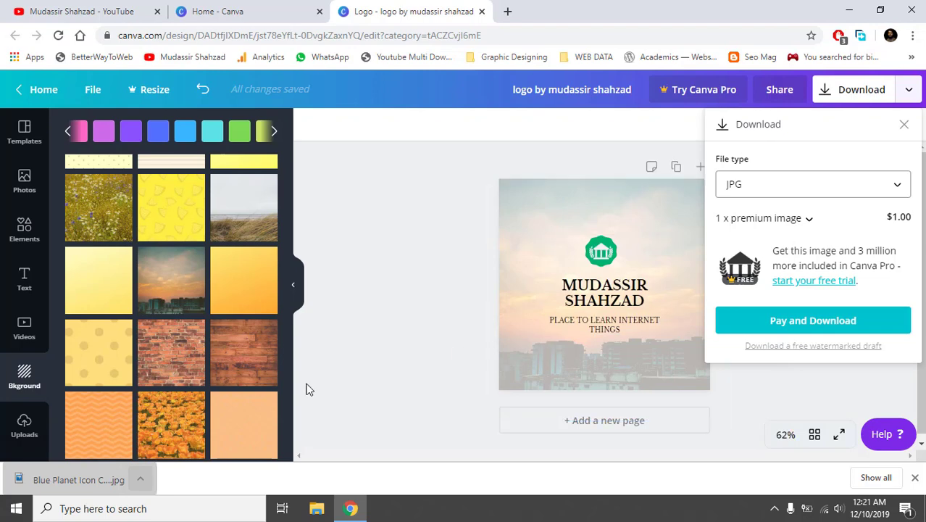
Open the already downloaded Blue Planet Icon logo JPG in Photos, inspect it up close and close it
click(140, 479)
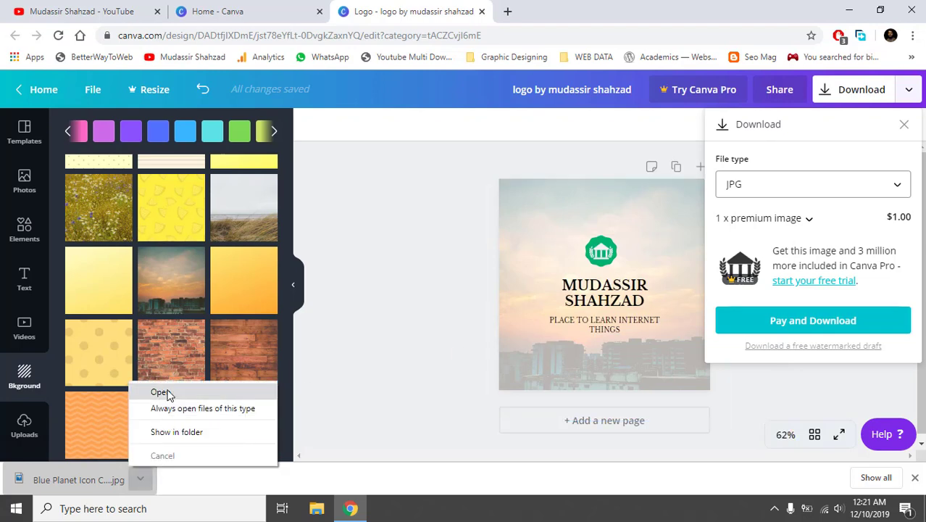
click(166, 393)
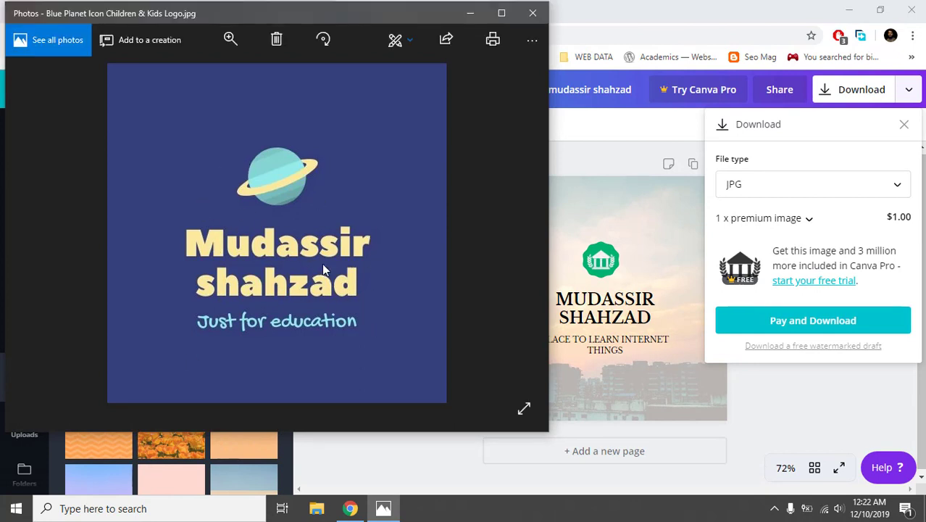
scroll(245, 232, up, 3)
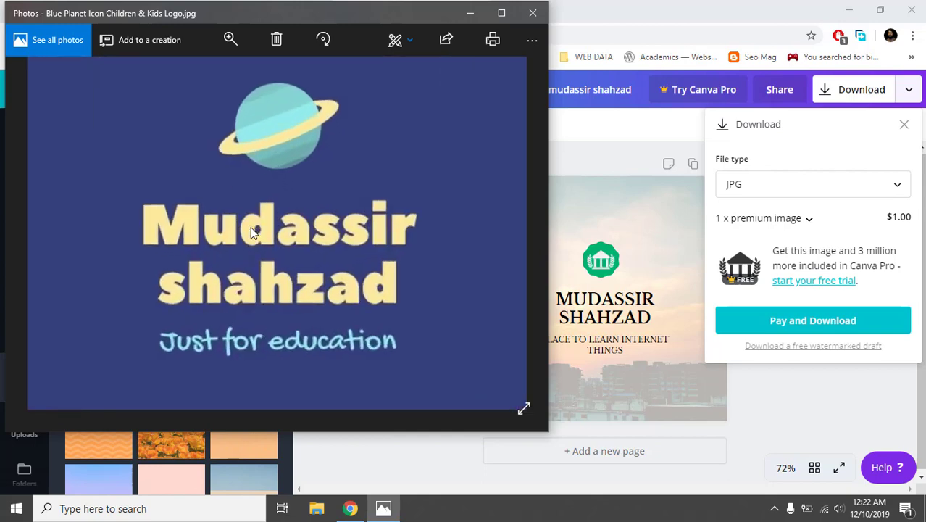
scroll(251, 208, down, 2)
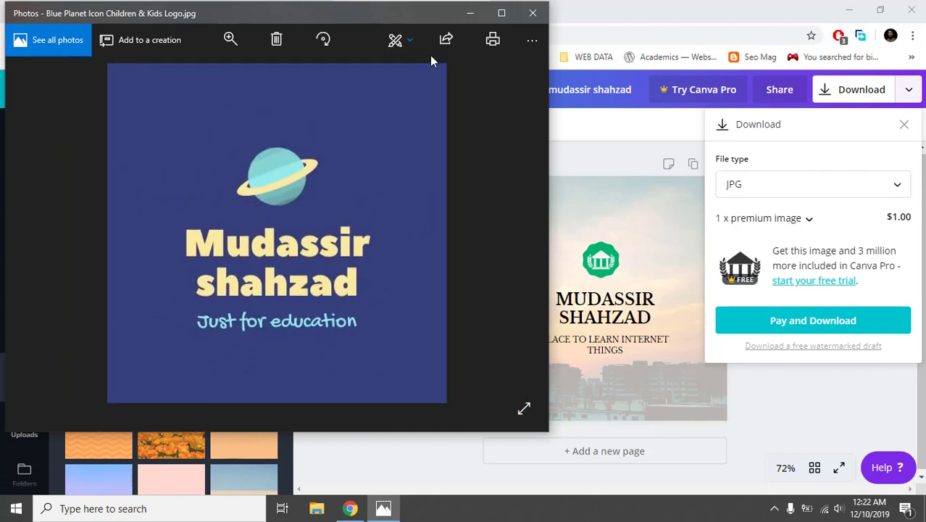
click(540, 15)
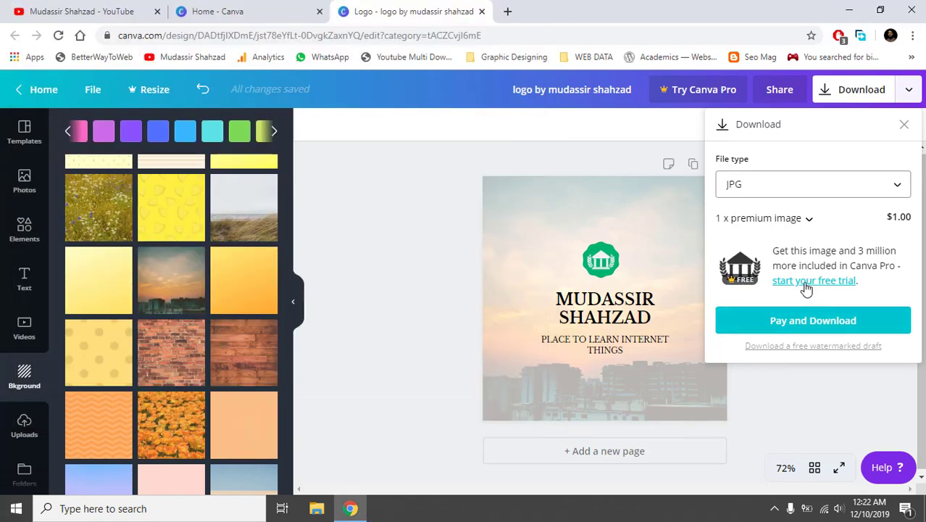
Set the download file type to PNG, try the transparent background option and dismiss the Canva Pro offer
click(752, 190)
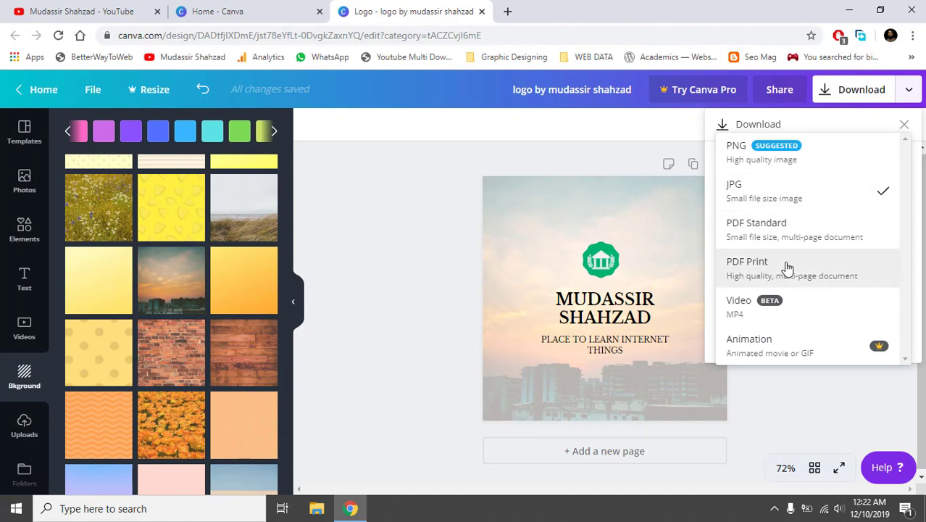
click(760, 159)
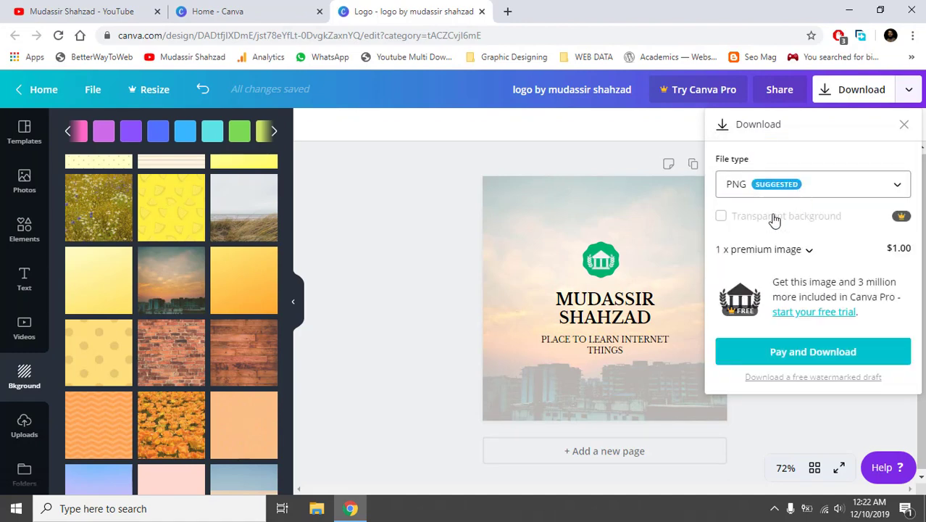
click(721, 216)
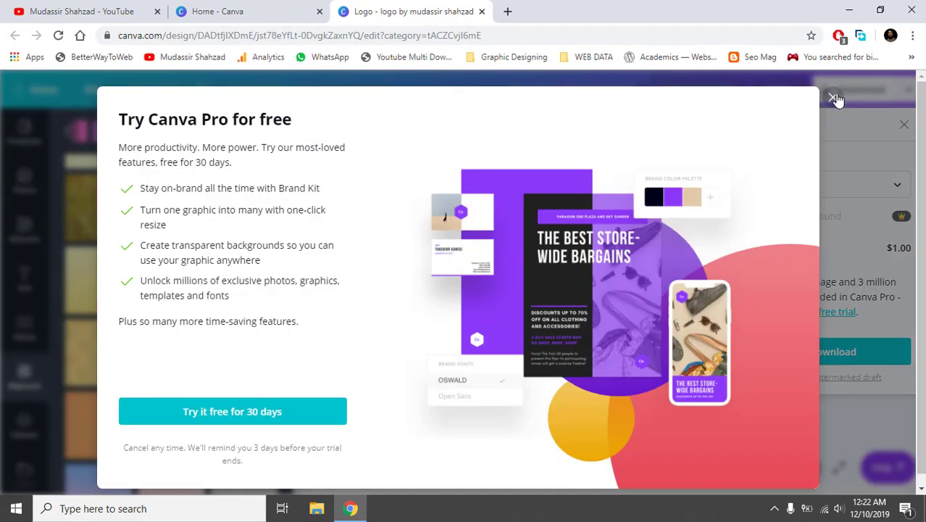
click(835, 97)
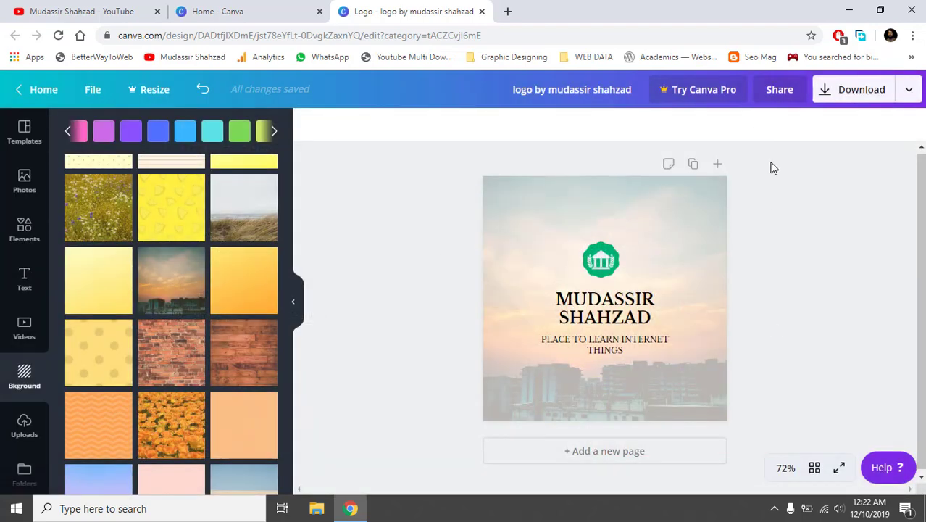
click(843, 91)
click(904, 124)
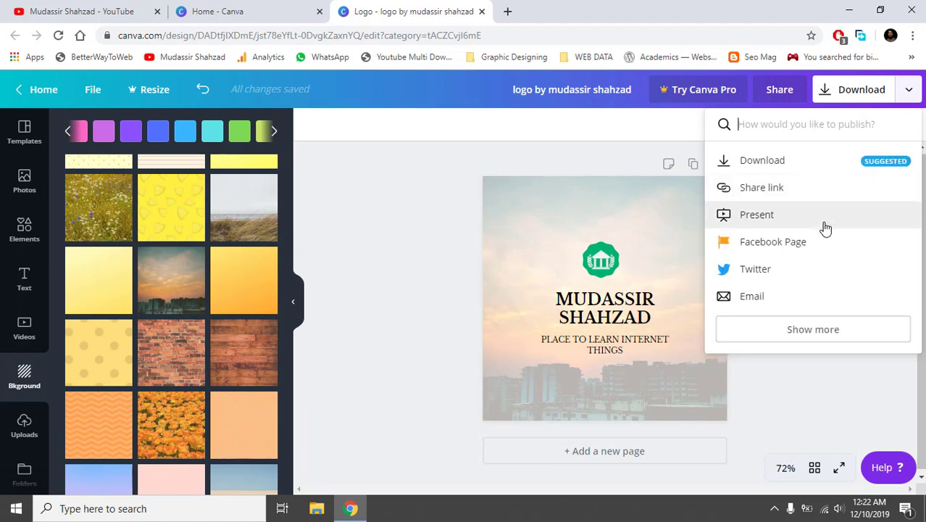
click(391, 231)
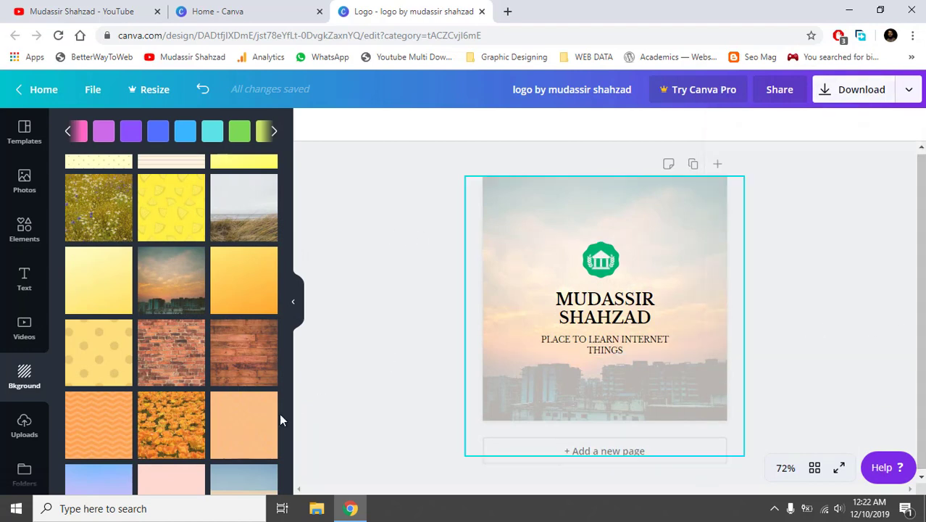
Search the system for the Snipping Tool and open it
click(5, 513)
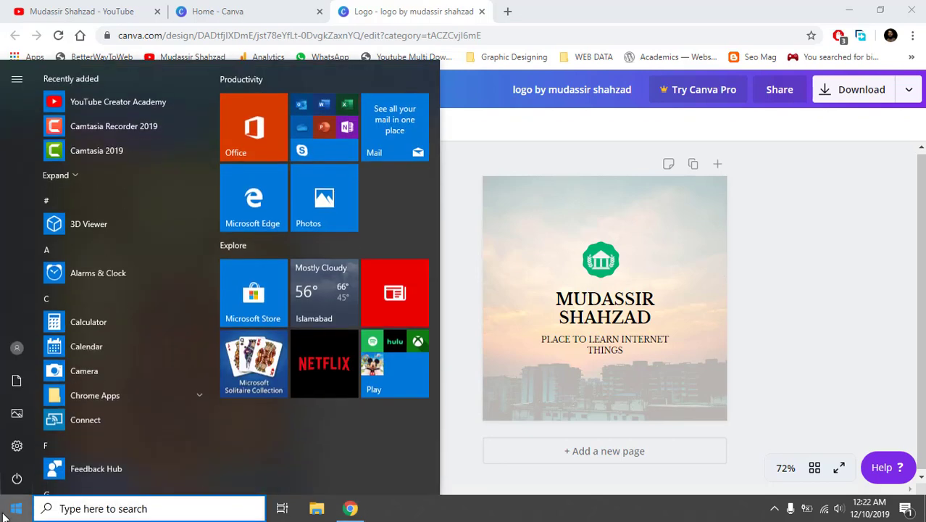
text(sna)
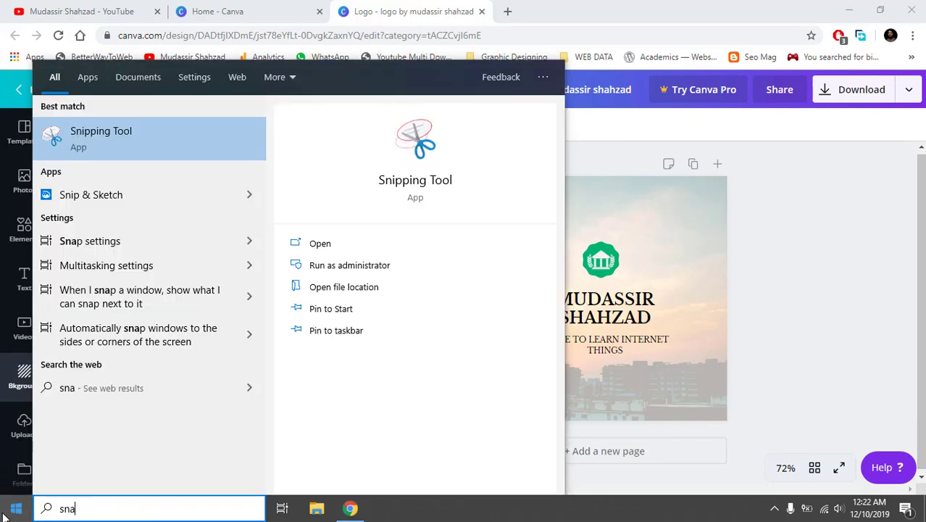
key(Return)
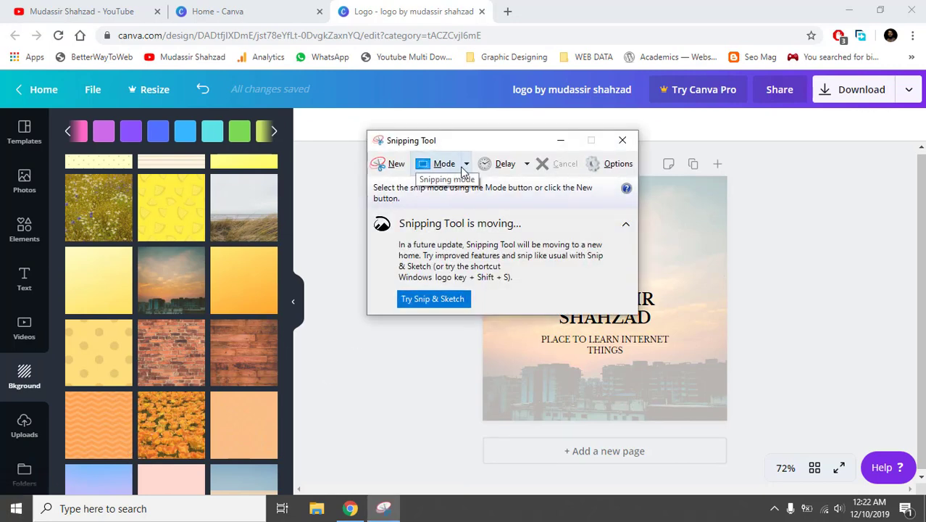
Check the Snipping Tool's snip modes and try to start a new rectangular snip of the logo
click(465, 165)
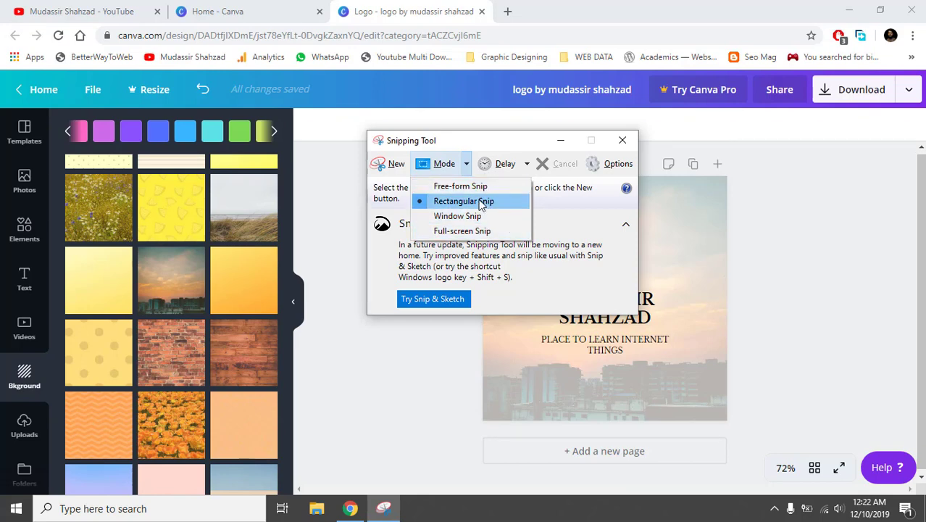
click(384, 166)
click(384, 166)
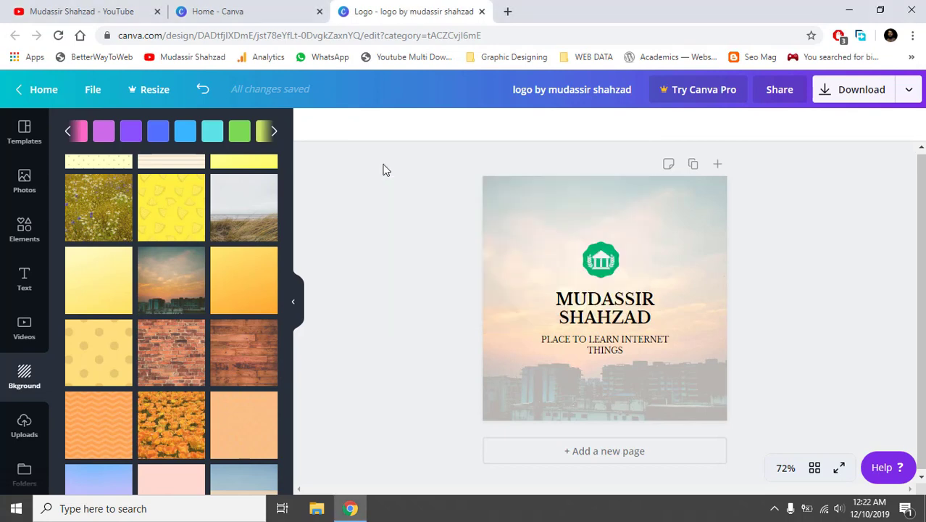
click(562, 141)
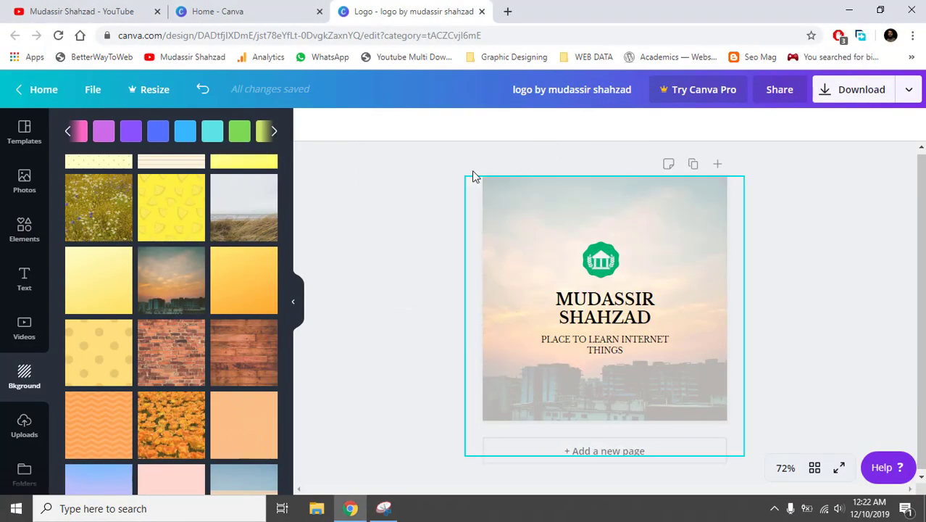
click(383, 508)
click(396, 166)
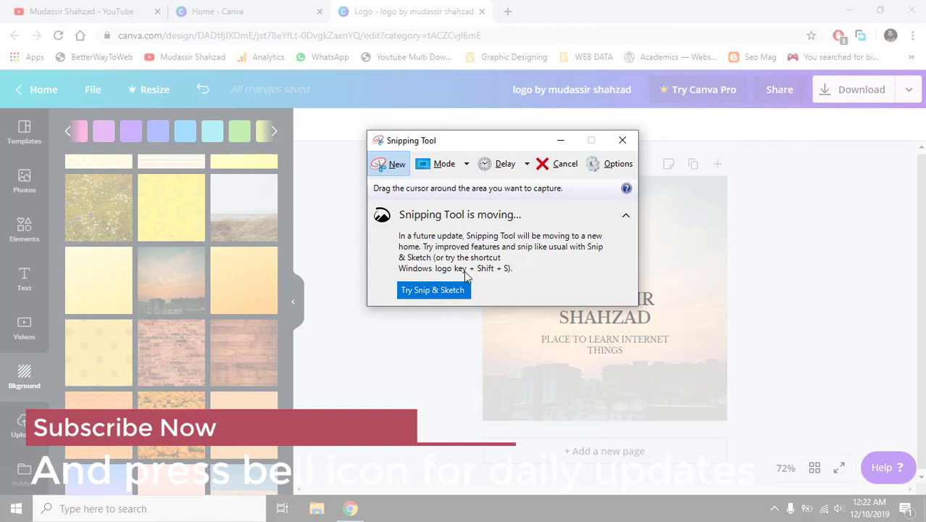
Switch to Snip & Sketch, capture a rectangular snip of the whole logo design and inspect it up close
click(457, 294)
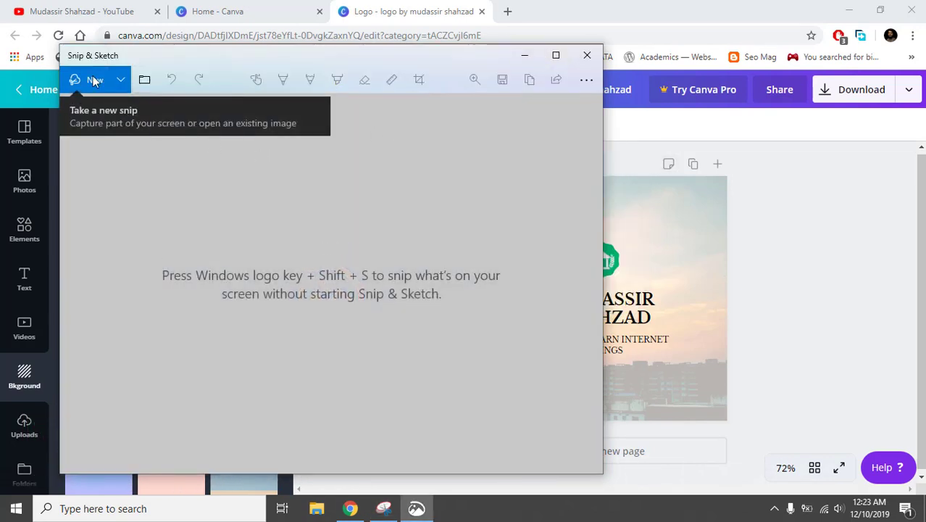
click(120, 81)
click(107, 85)
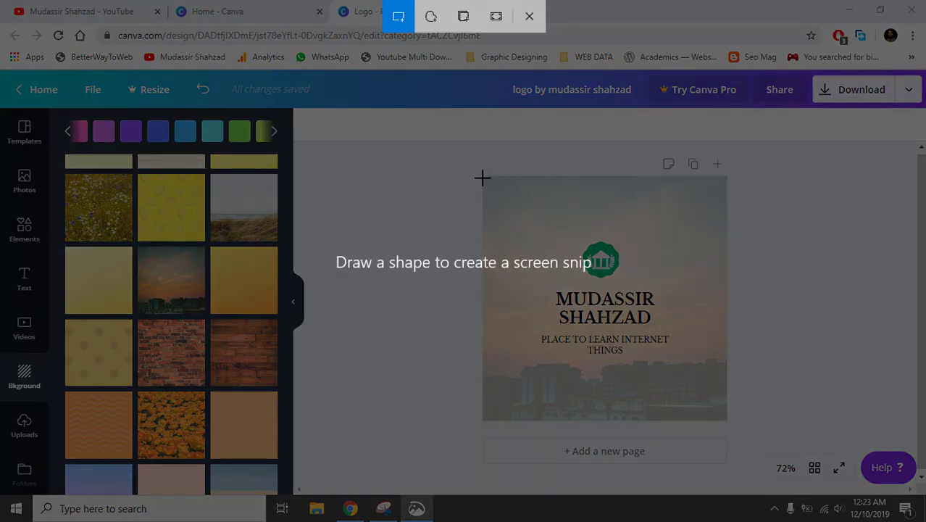
mouse_move(483, 176)
mouse_down()
mouse_move(520, 333)
mouse_move(559, 419)
mouse_move(698, 429)
mouse_move(726, 419)
mouse_up()
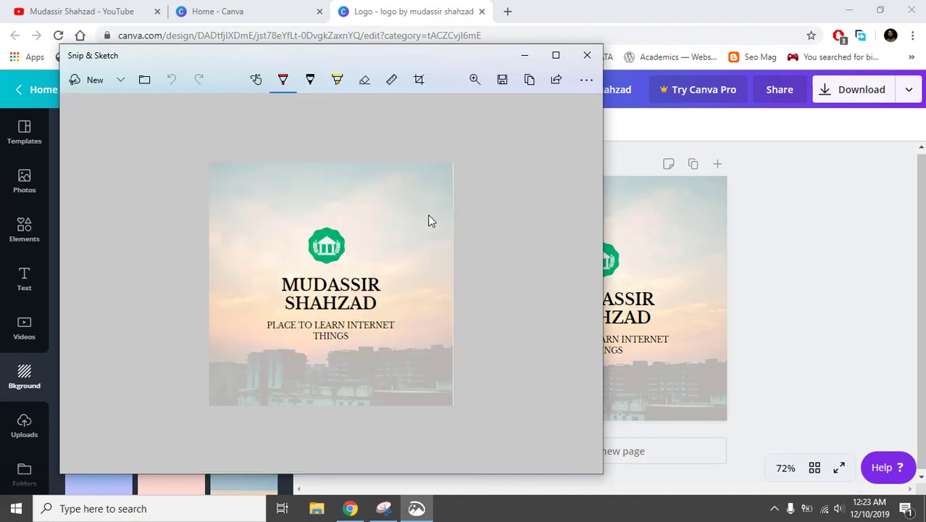
scroll(380, 290, up, 3)
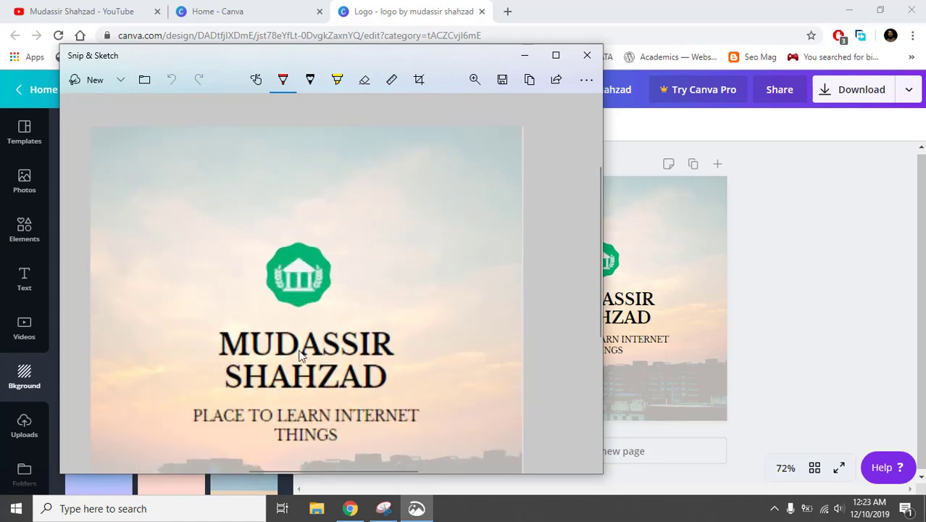
scroll(288, 361, down, 3)
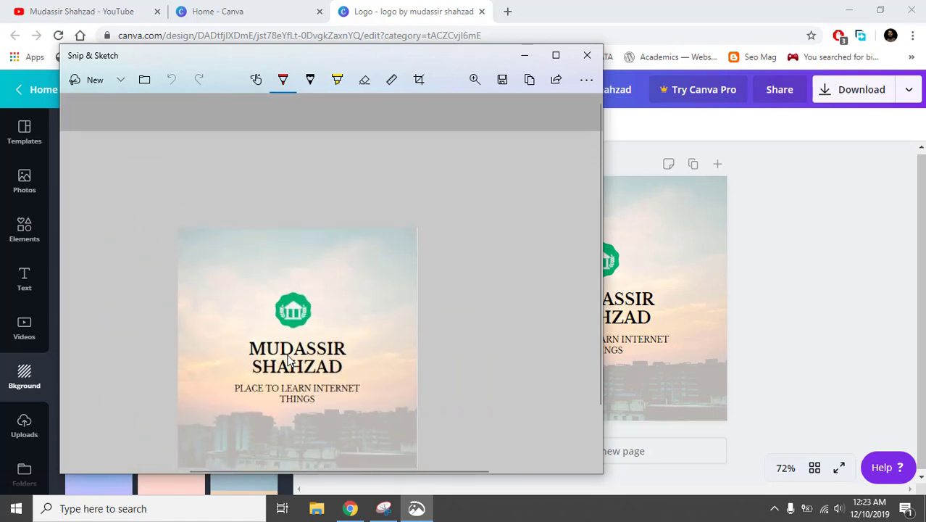
drag(305, 214, 72, 145)
right_click(30, 89)
click(109, 134)
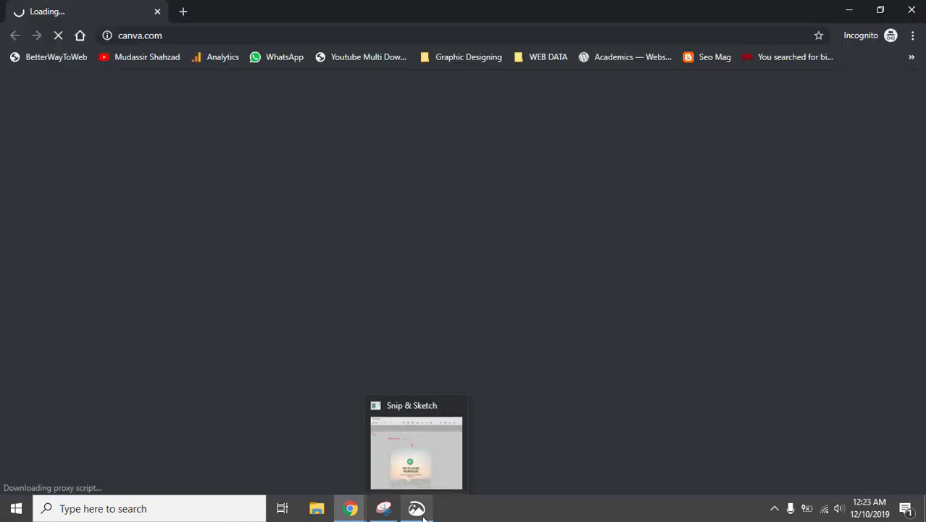
click(424, 515)
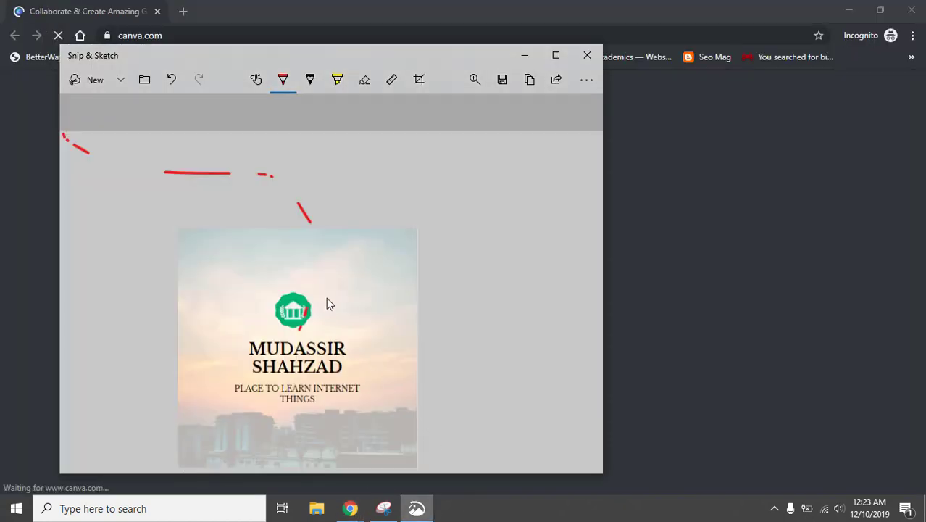
click(342, 271)
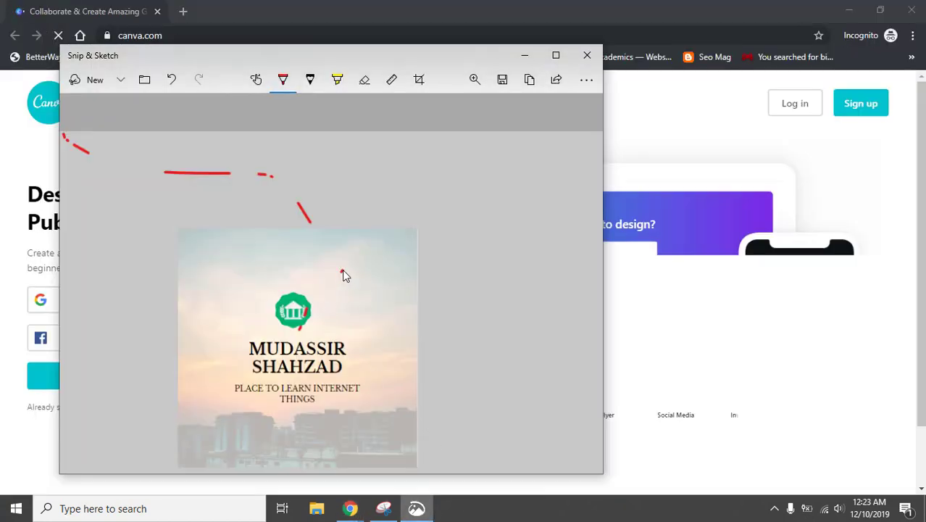
click(172, 85)
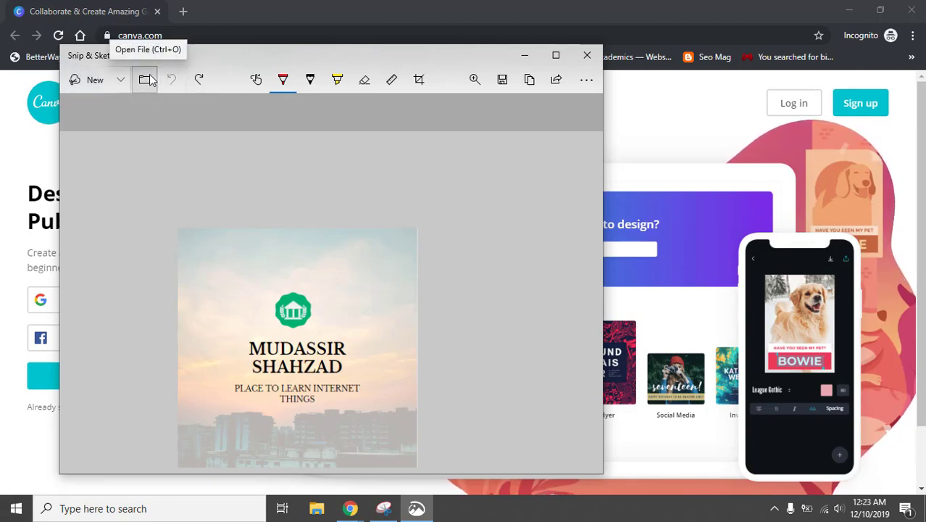
Save the logo snip as a PNG in the Pictures folder, using the owner's full name as the file name
click(505, 85)
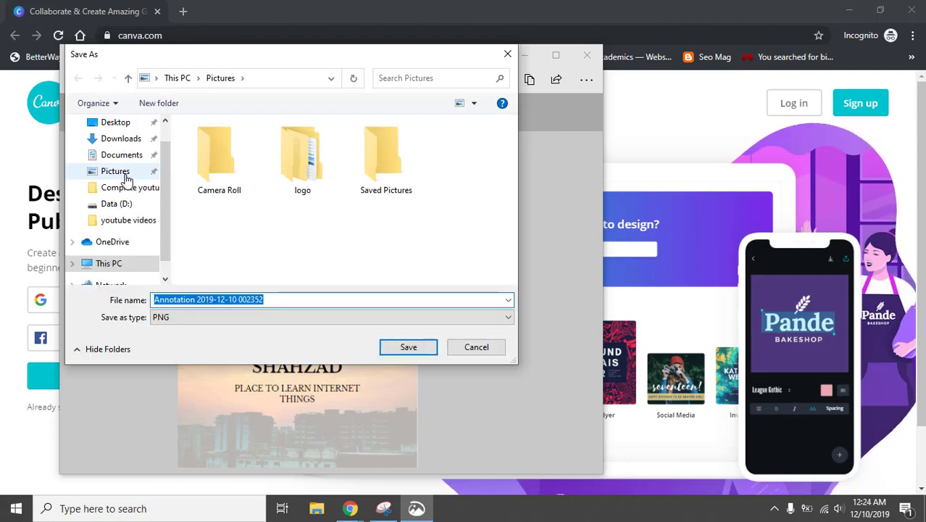
click(266, 281)
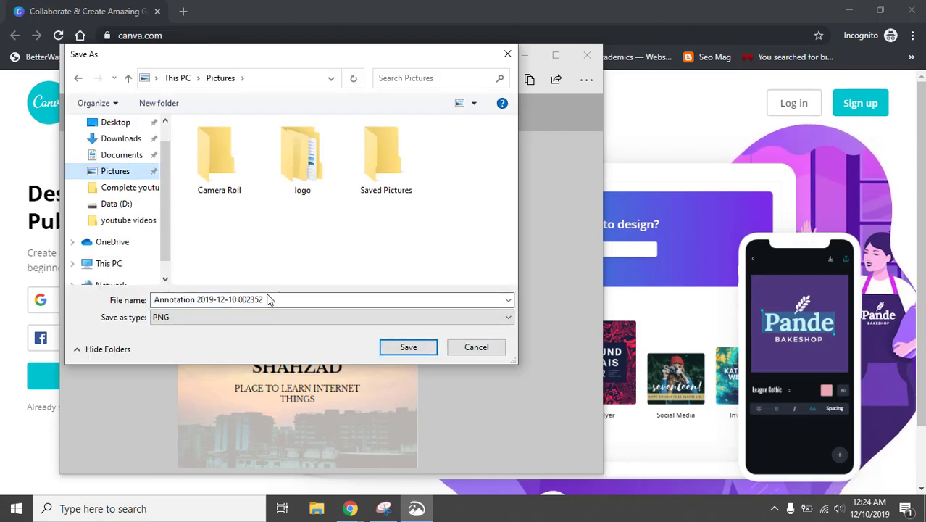
click(276, 299)
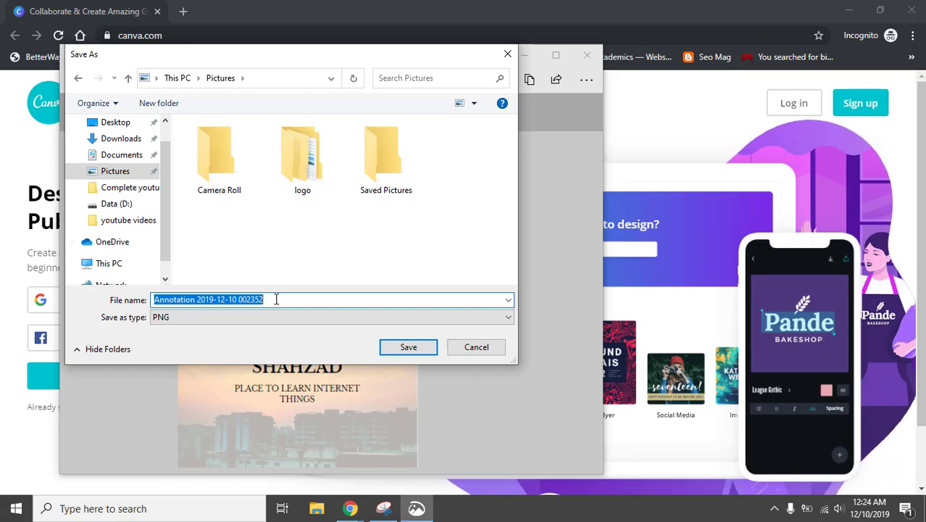
text(mudassir shahzad)
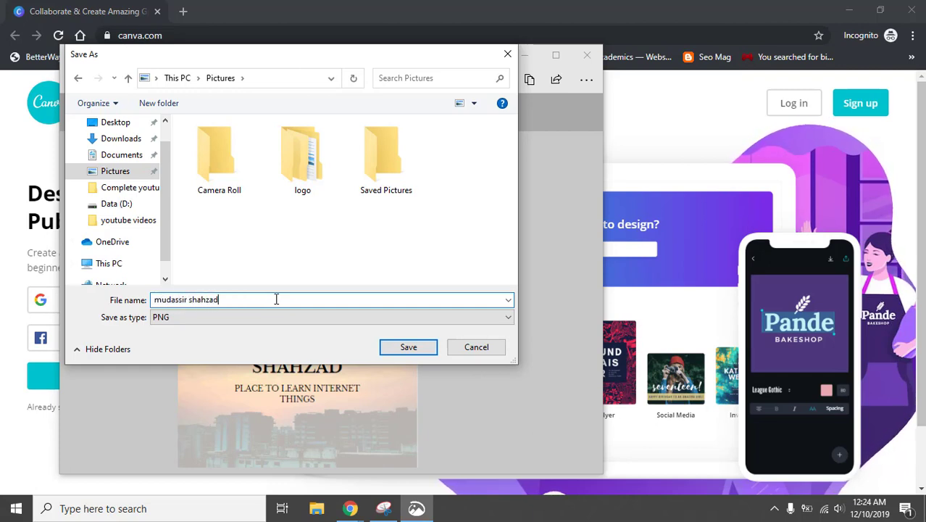
key(Return)
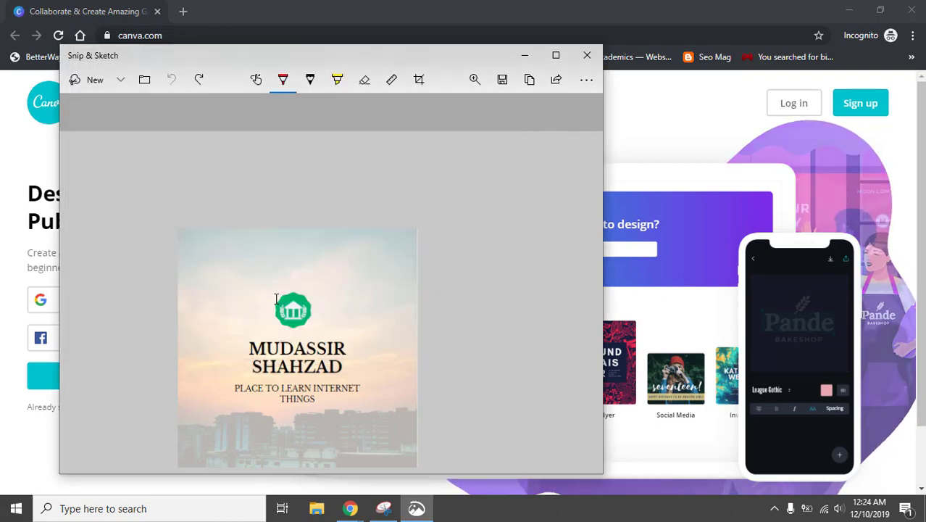
Minimize Snip & Sketch, go to the Pictures folder in File Explorer and open the saved logo PNG in Photos
click(329, 511)
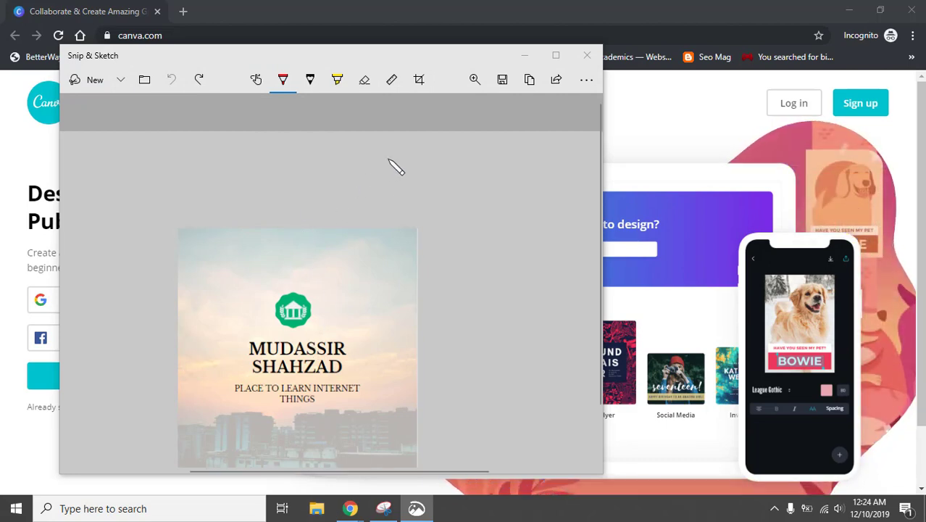
click(528, 56)
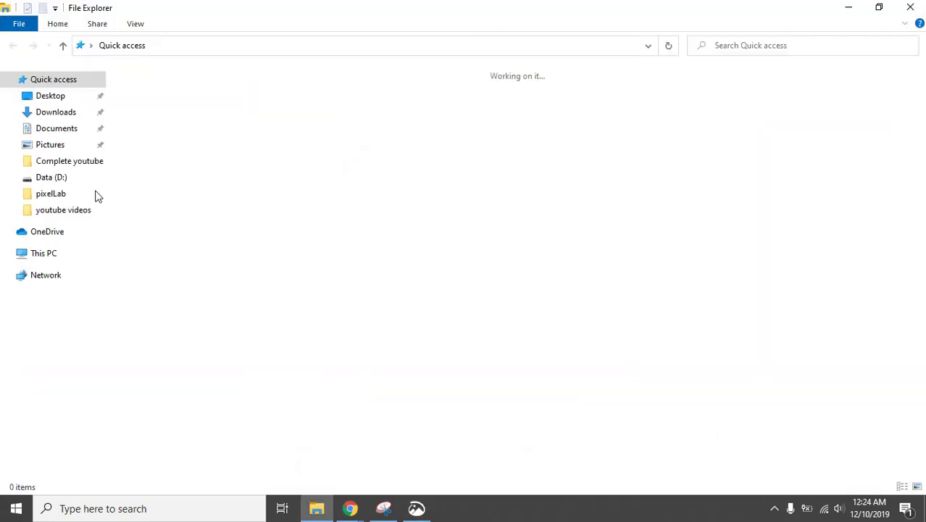
click(62, 146)
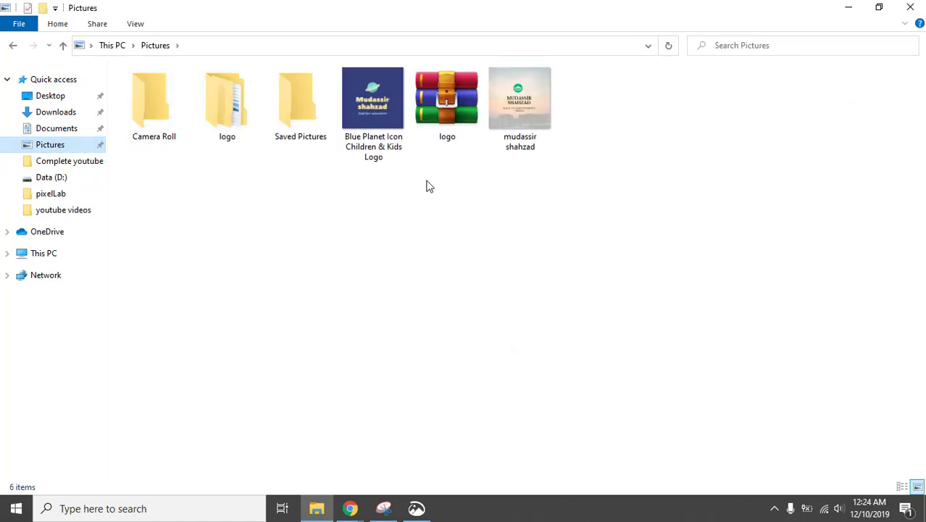
click(527, 103)
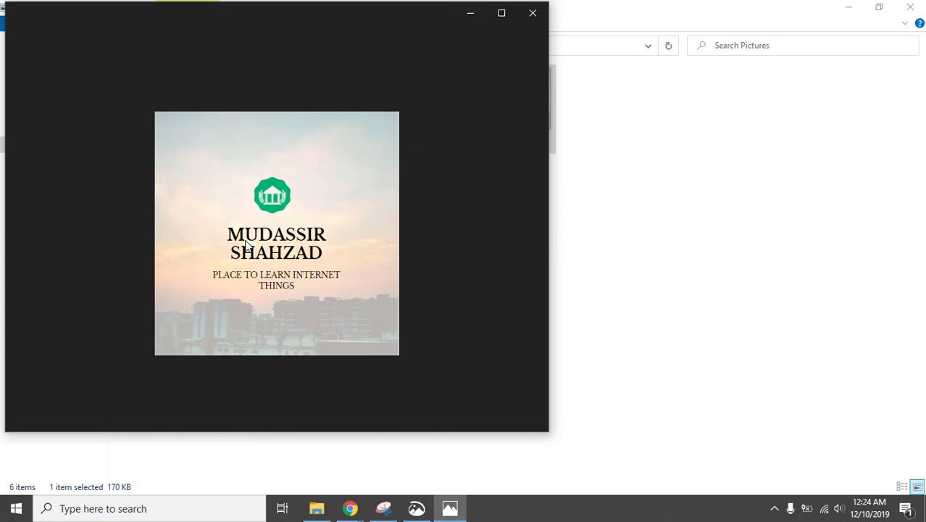
Compare the sharpness of the Blue Planet Icon logo JPG and the snipped logo PNG up close in Photos
key(Right)
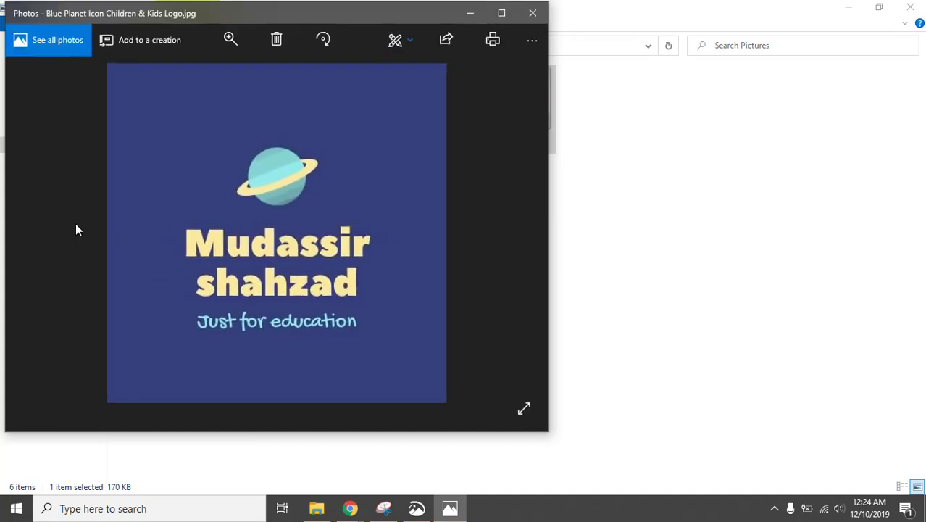
scroll(248, 246, up, 2)
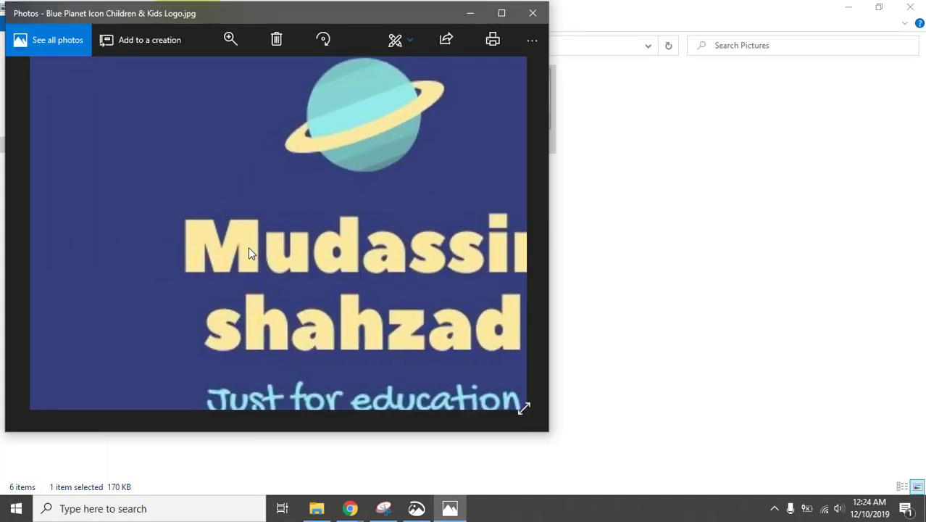
scroll(248, 247, down, 2)
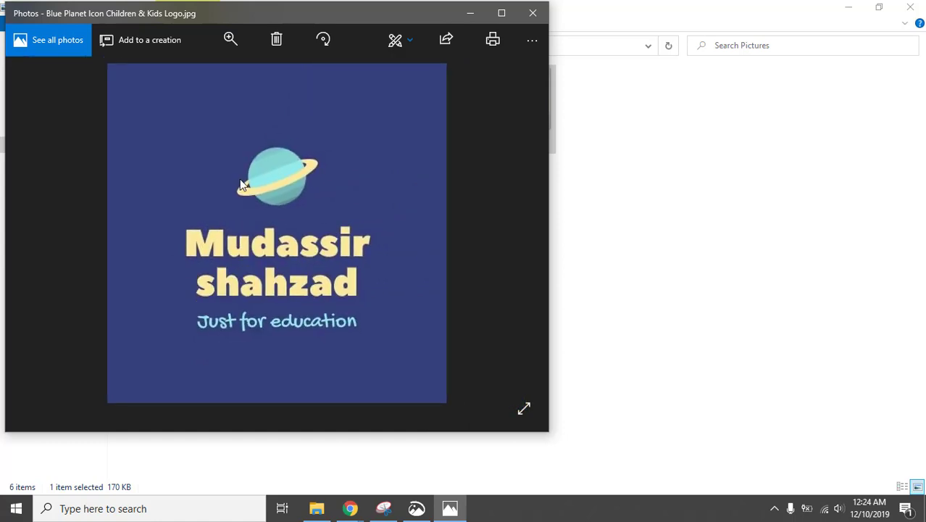
drag(272, 42, 303, 183)
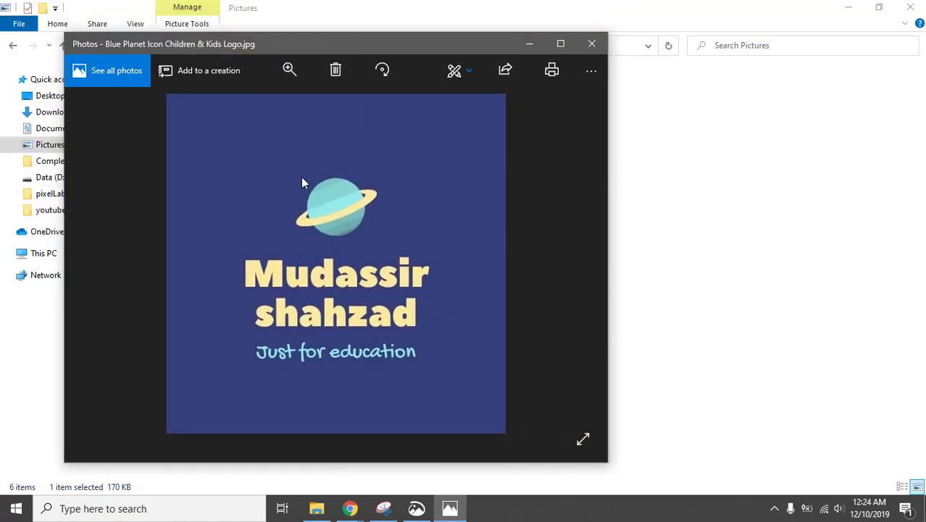
key(Right)
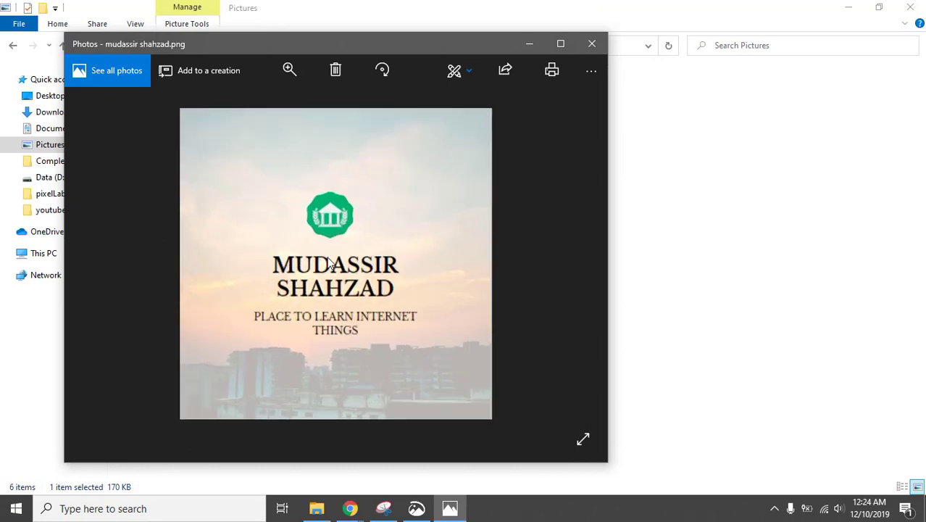
scroll(329, 263, up, 2)
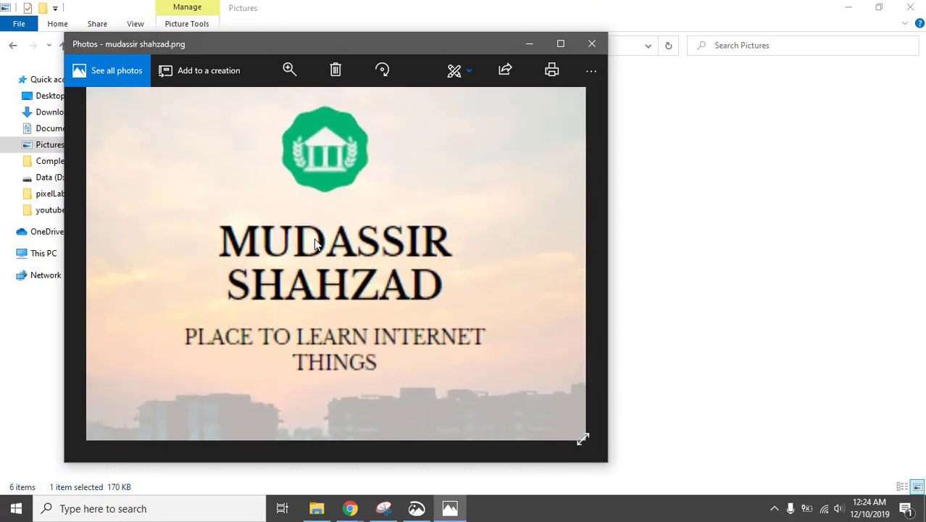
scroll(314, 238, down, 3)
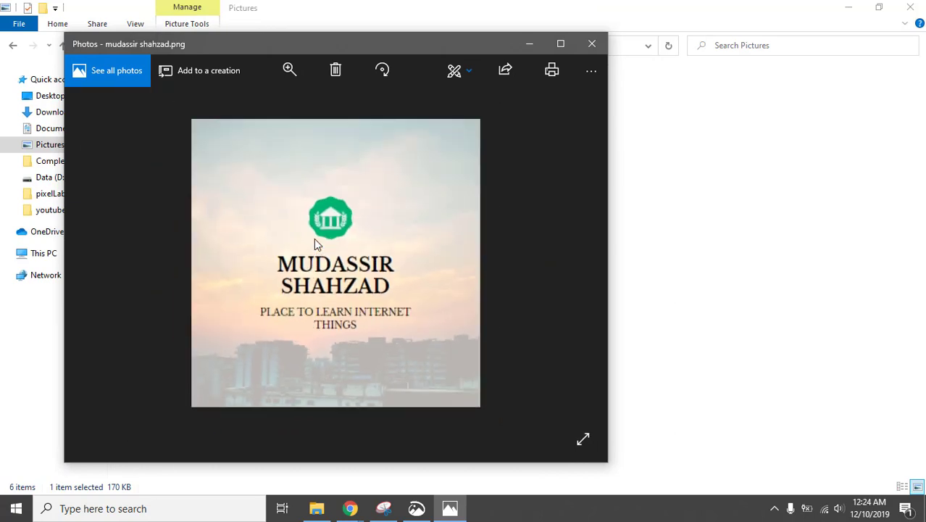
Maximize the Photos window, view the snipped logo PNG in full screen and leave full screen
click(555, 51)
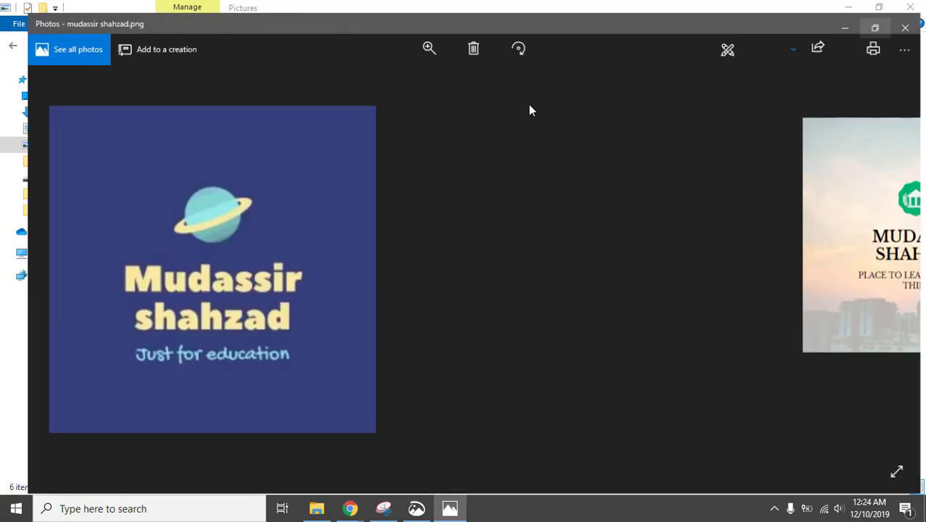
click(902, 472)
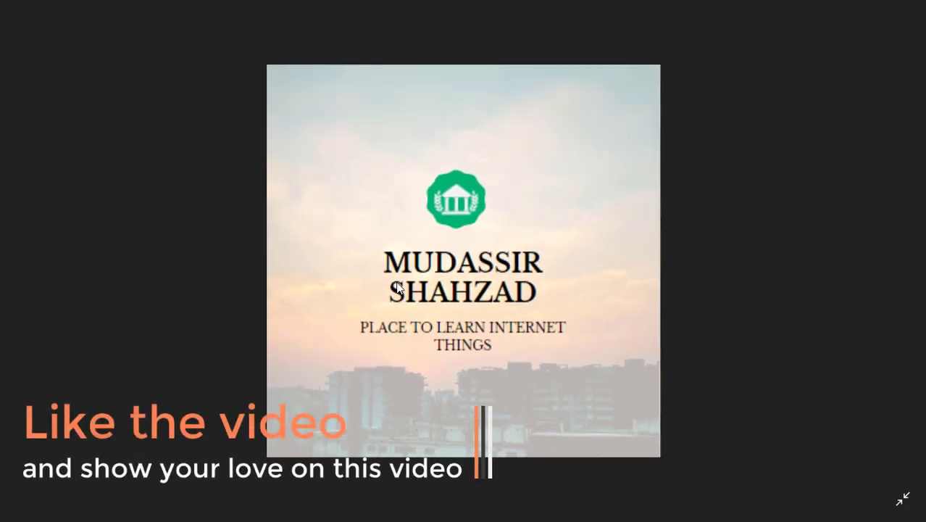
click(903, 499)
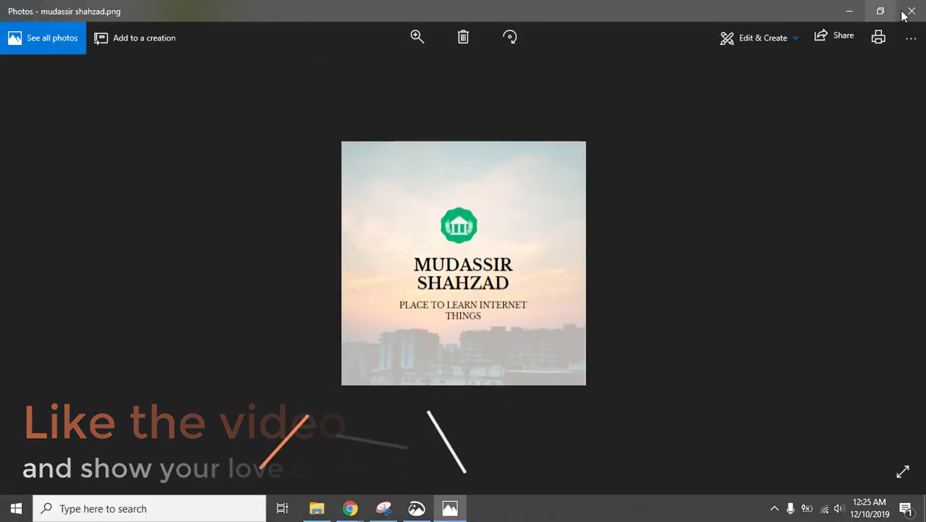
Close the Photos window and the incognito Canva window, and return to the logo design in Chrome
click(910, 12)
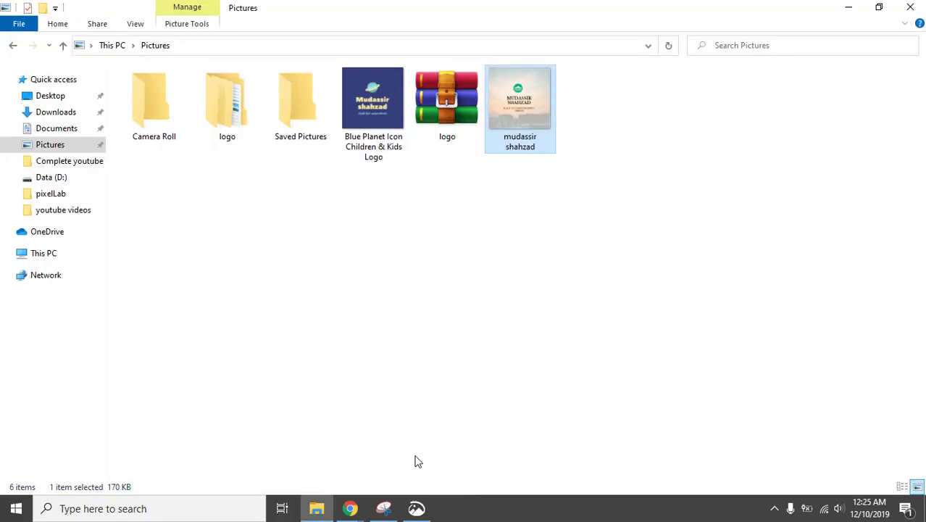
click(350, 508)
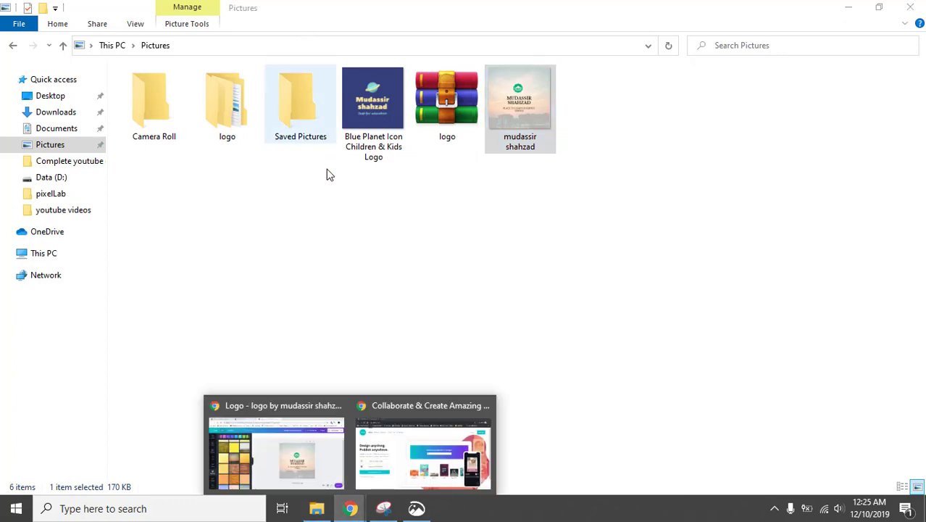
click(404, 459)
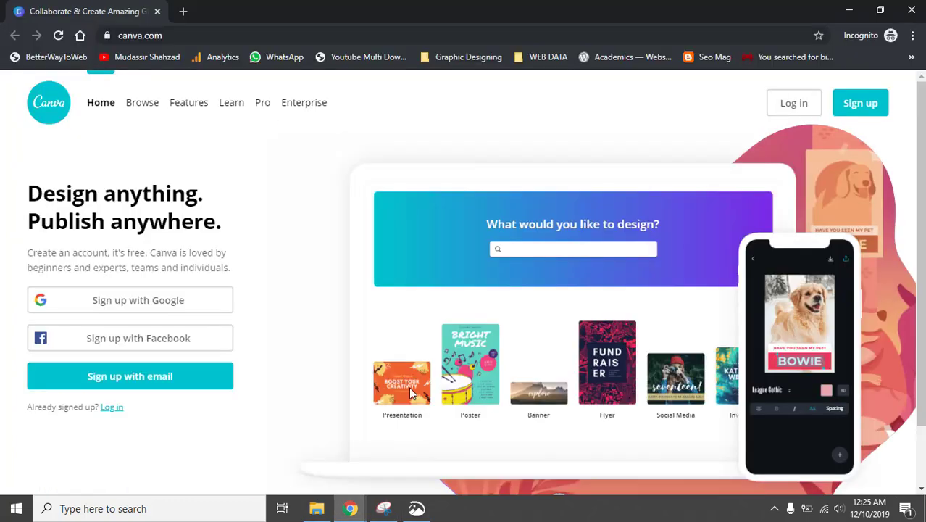
click(911, 11)
click(353, 507)
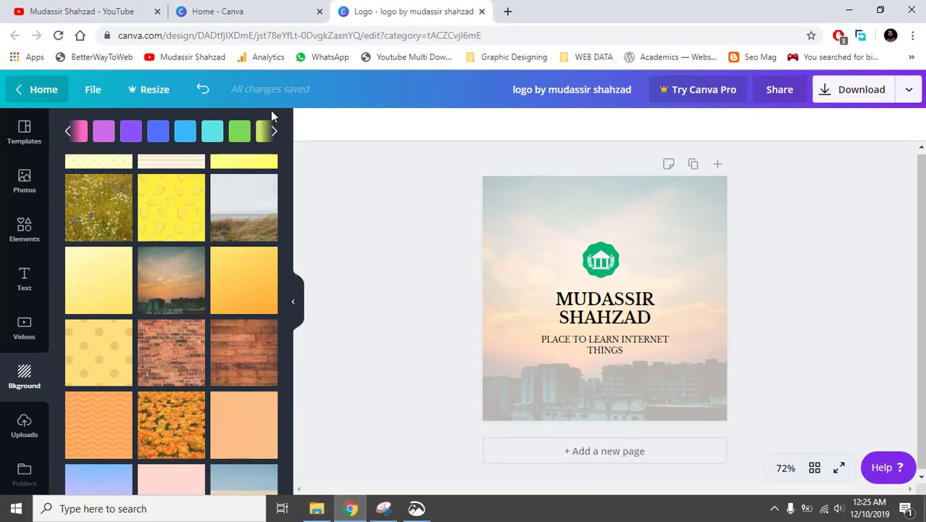
Look over the design types on the Canva home page and return to the logo design
click(297, 10)
scroll(297, 159, down, 12)
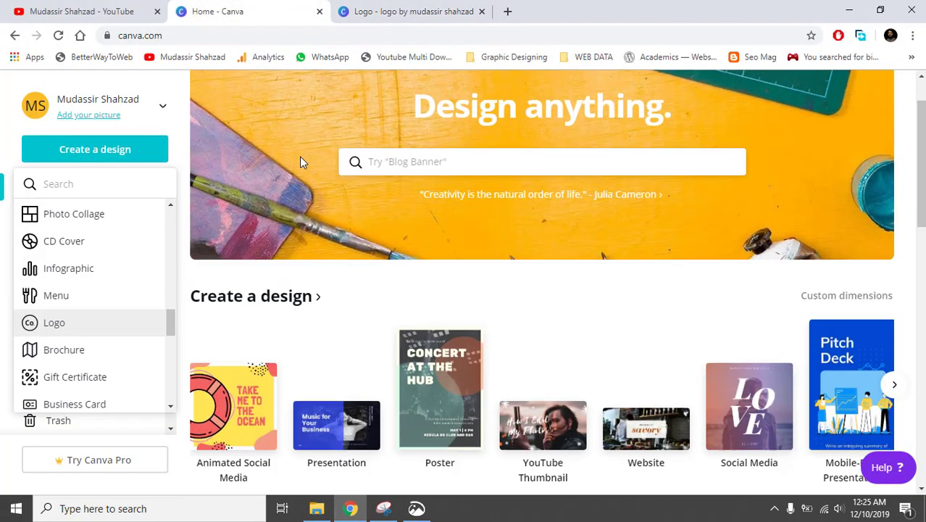
scroll(317, 167, up, 10)
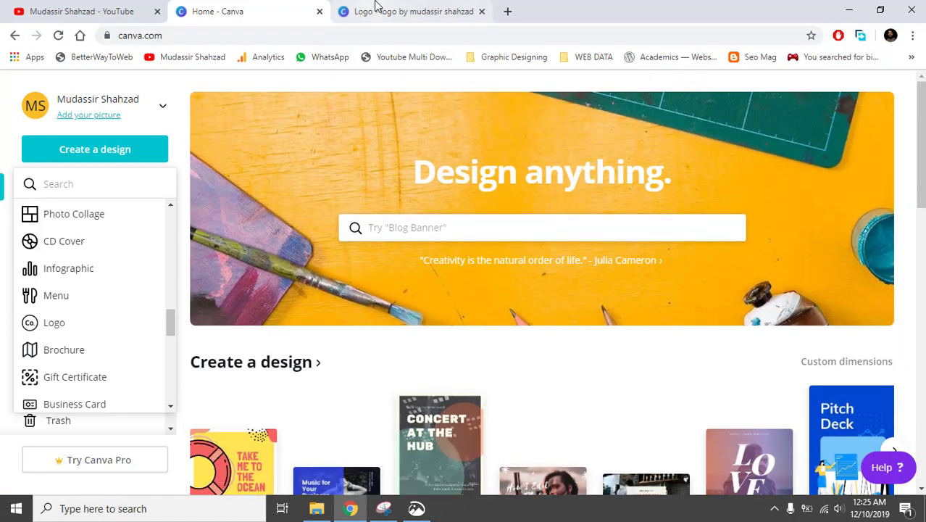
click(375, 7)
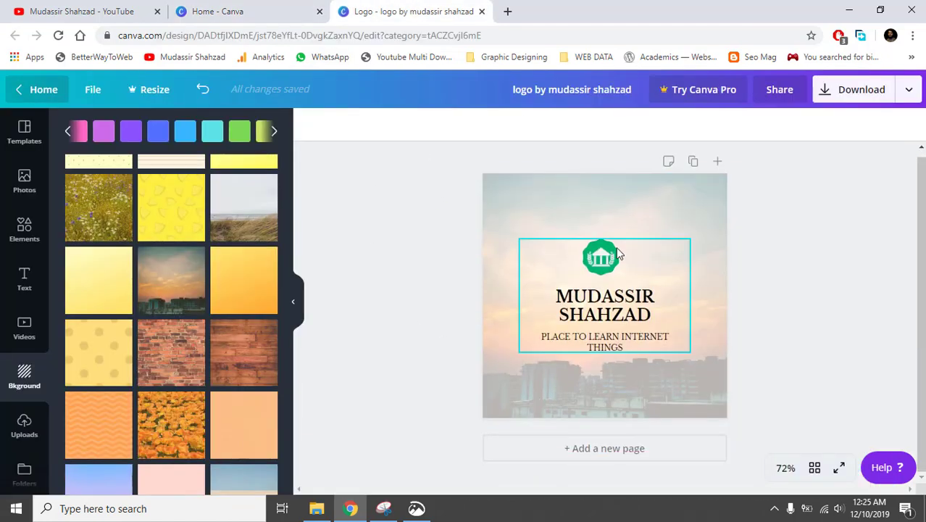
Browse the Elements library, try a resized circle shape over the logo's upper-right corner, and delete it
click(24, 231)
scroll(237, 250, down, 7)
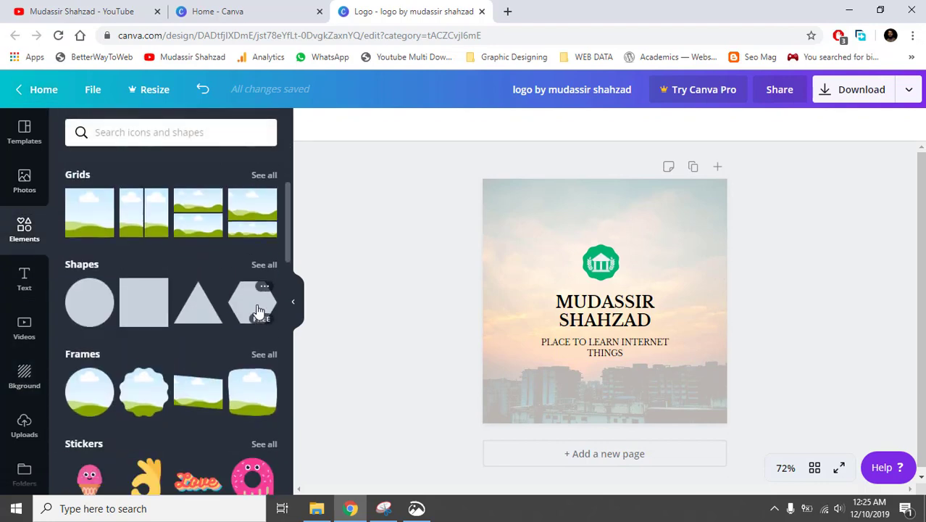
scroll(158, 237, down, 4)
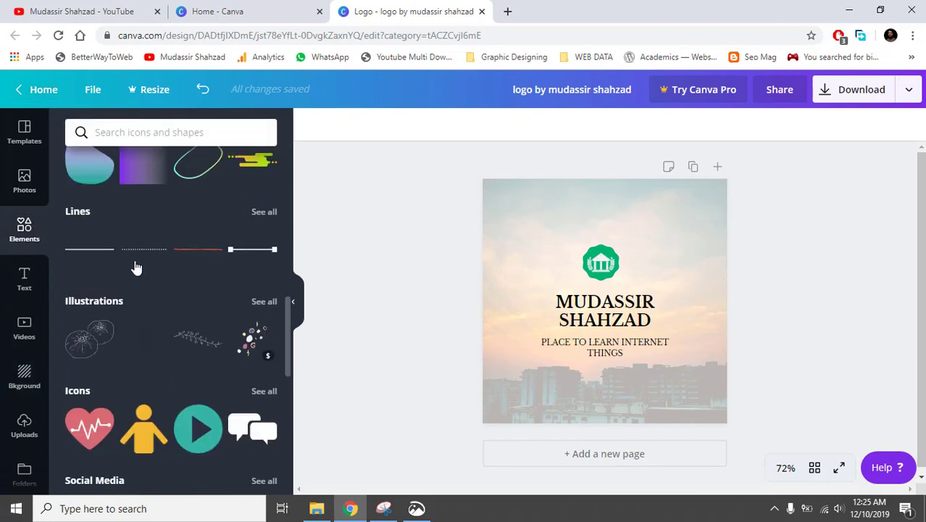
scroll(173, 269, up, 6)
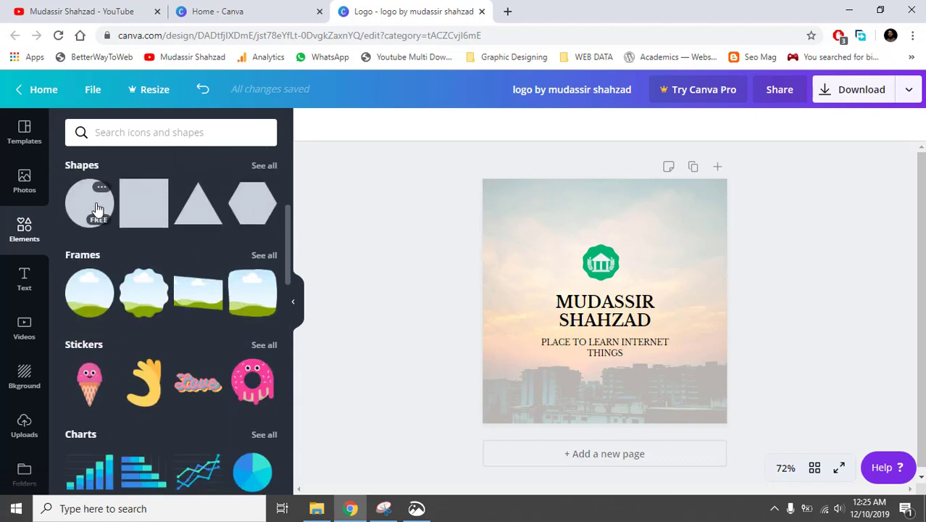
click(94, 212)
drag(507, 206, 573, 252)
drag(558, 221, 707, 215)
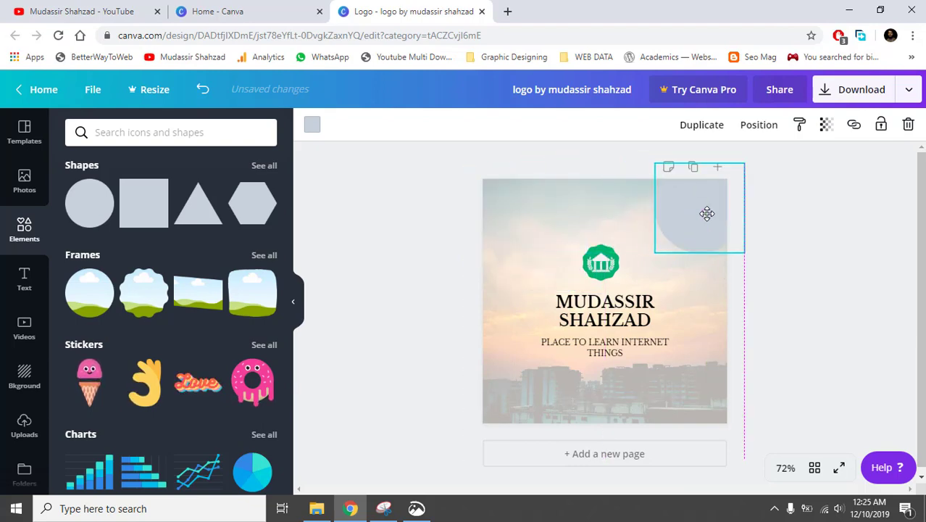
key(Delete)
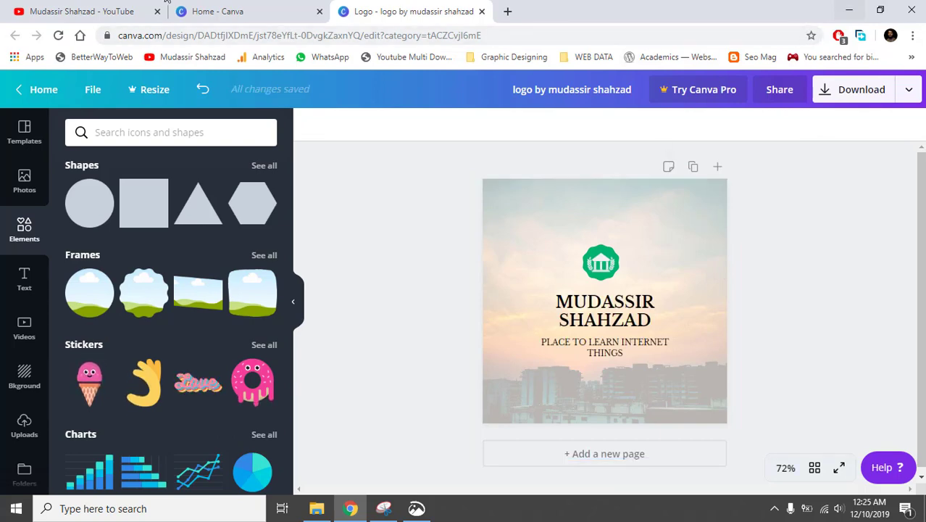
Go to the YouTube channel page, open channel customization and start editing the channel icon
click(46, 6)
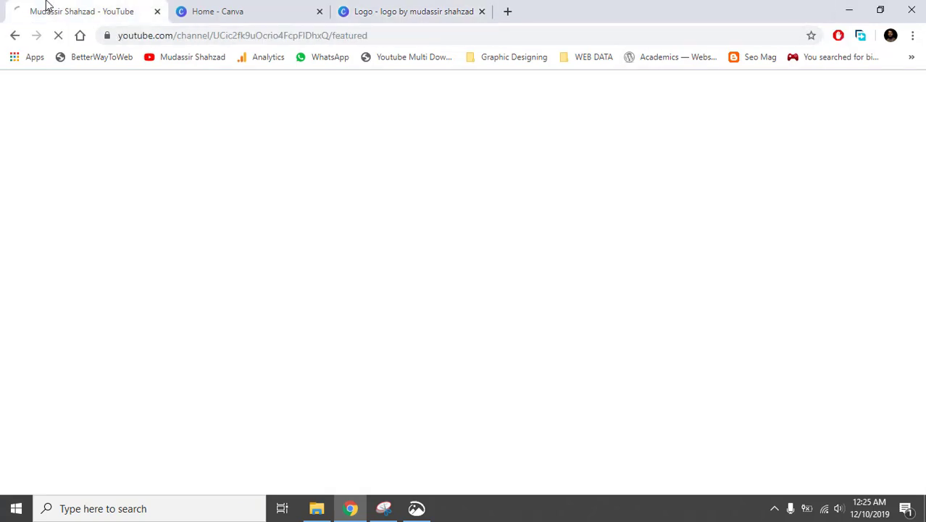
click(257, 13)
click(125, 6)
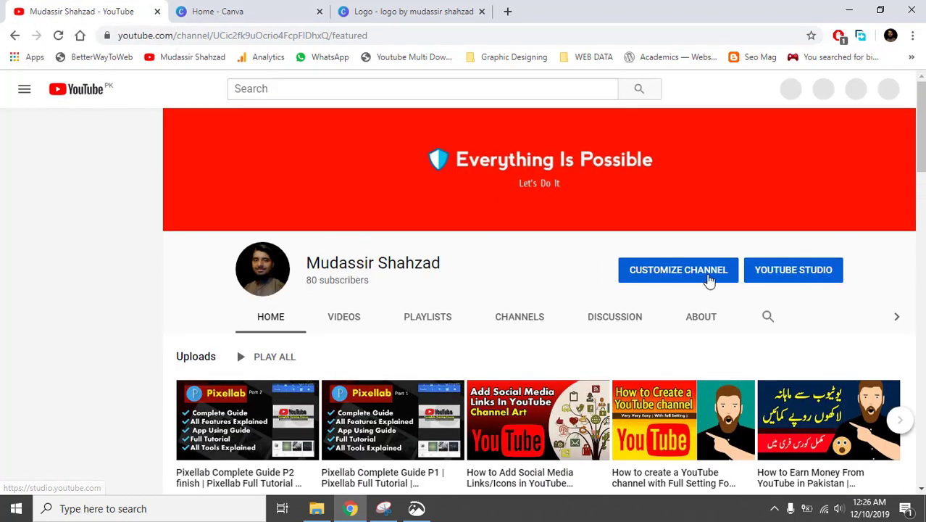
click(678, 270)
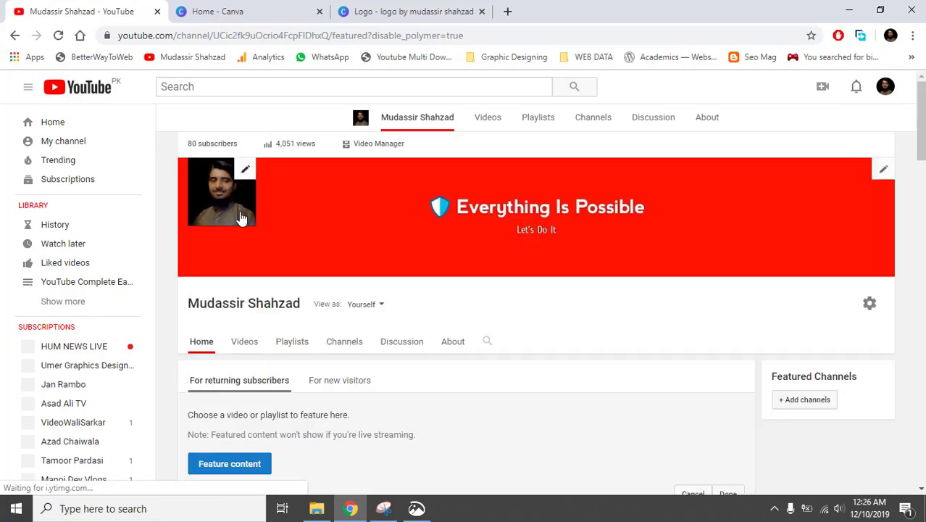
click(245, 144)
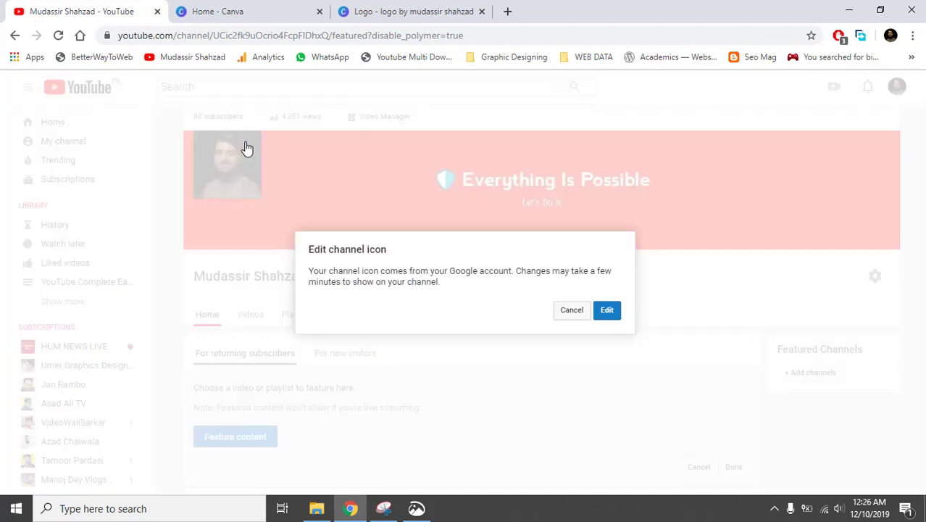
click(606, 310)
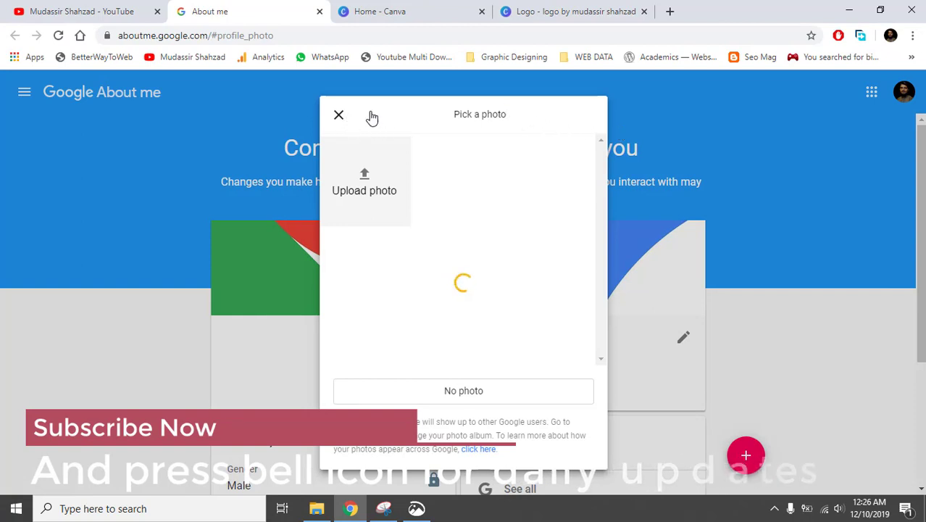
Pick the logo PNG from the Pictures folder for the profile photo upload, cancel the upload and close the Google About me page
click(370, 193)
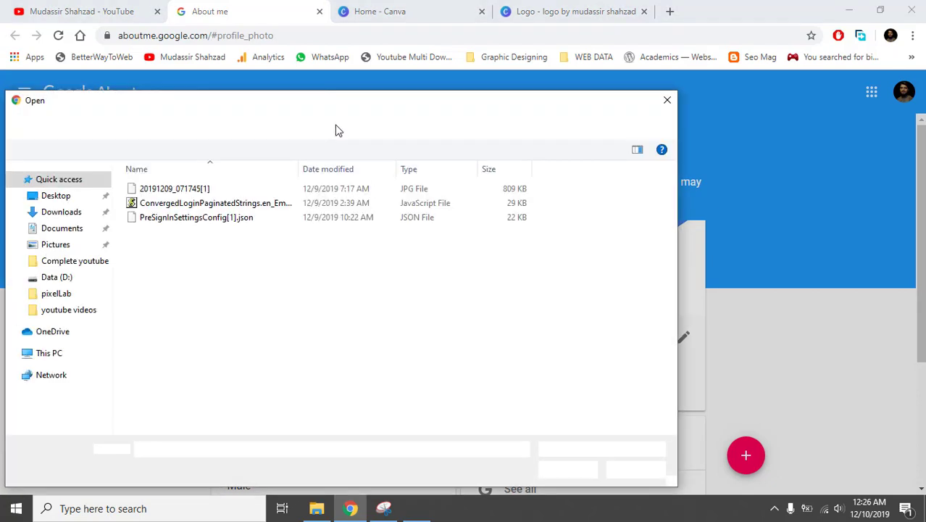
drag(325, 108, 362, 108)
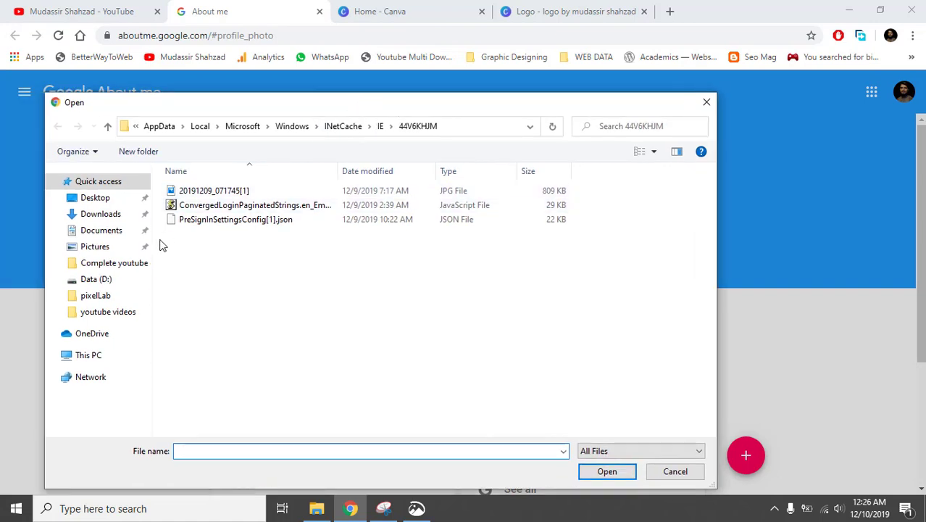
click(90, 247)
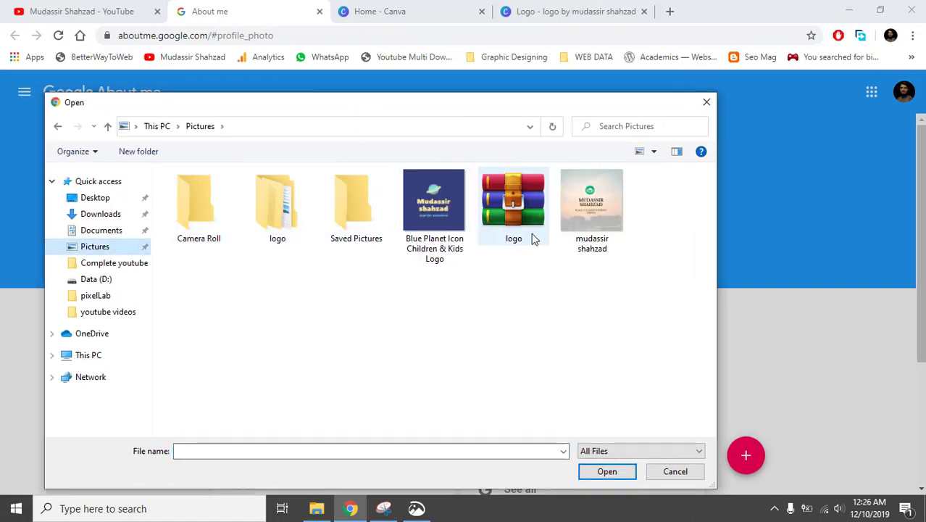
click(591, 228)
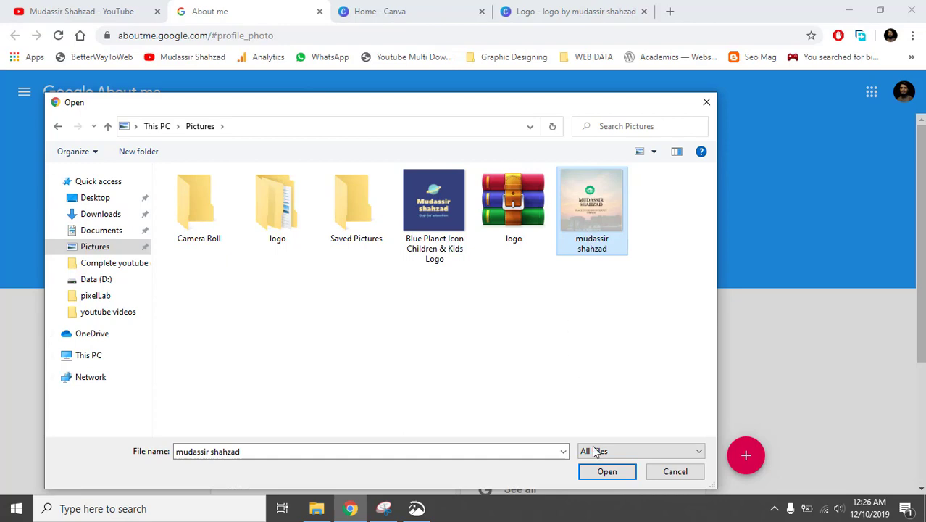
click(669, 474)
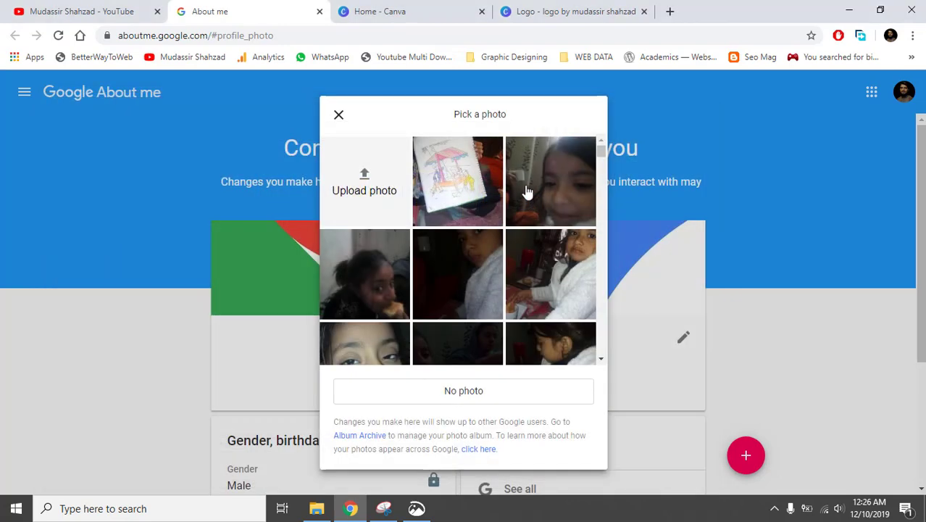
click(339, 117)
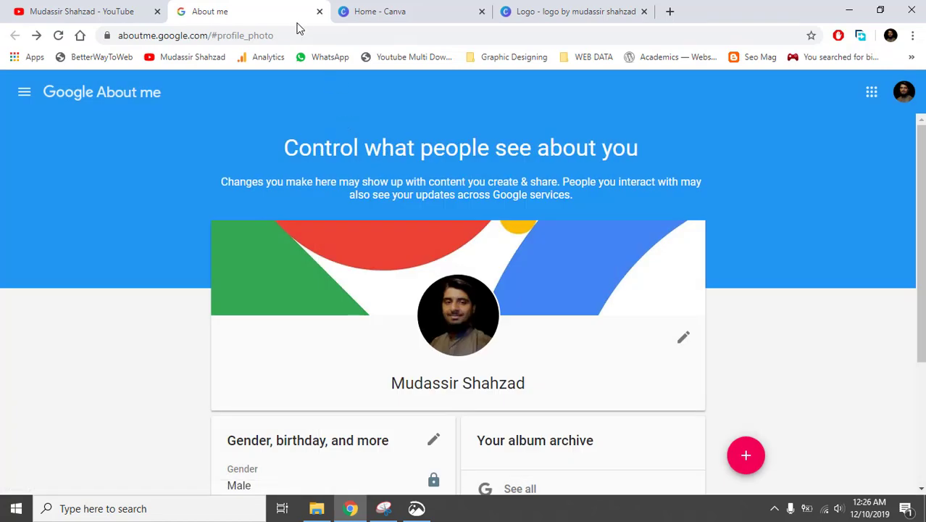
click(319, 12)
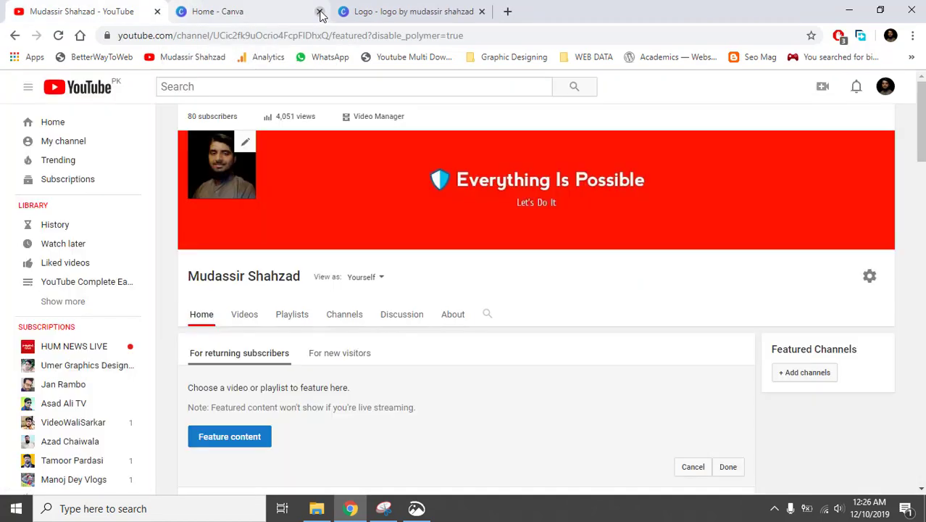
Close the Canva home and logo design tabs, minimize the open windows and refresh the desktop
click(320, 12)
click(283, 9)
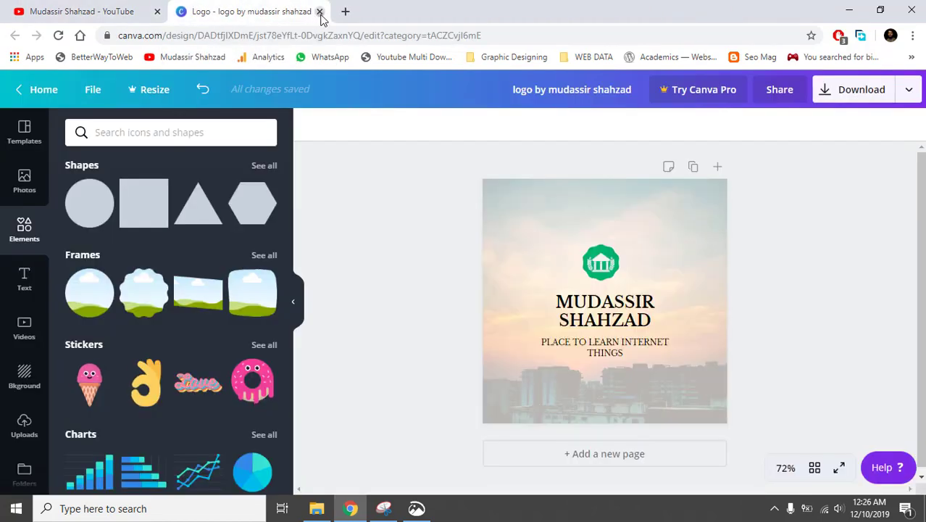
click(320, 11)
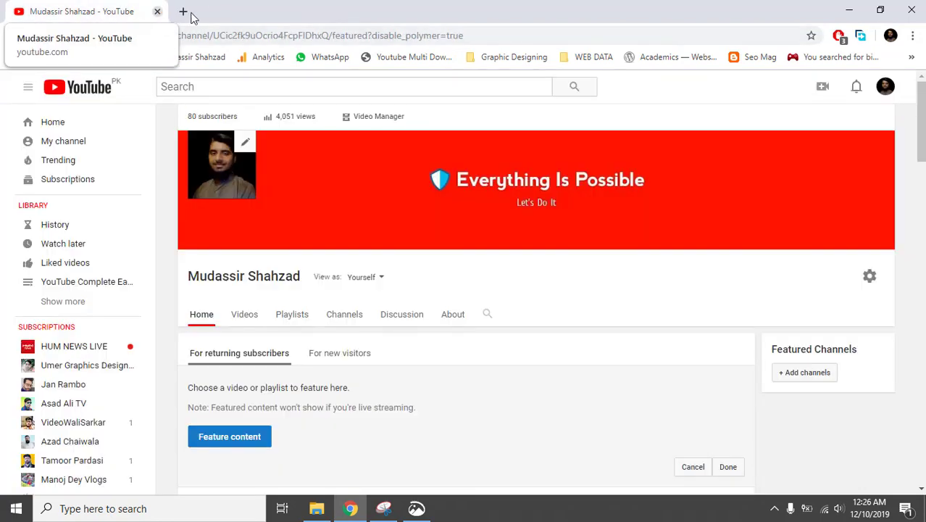
click(845, 9)
click(846, 6)
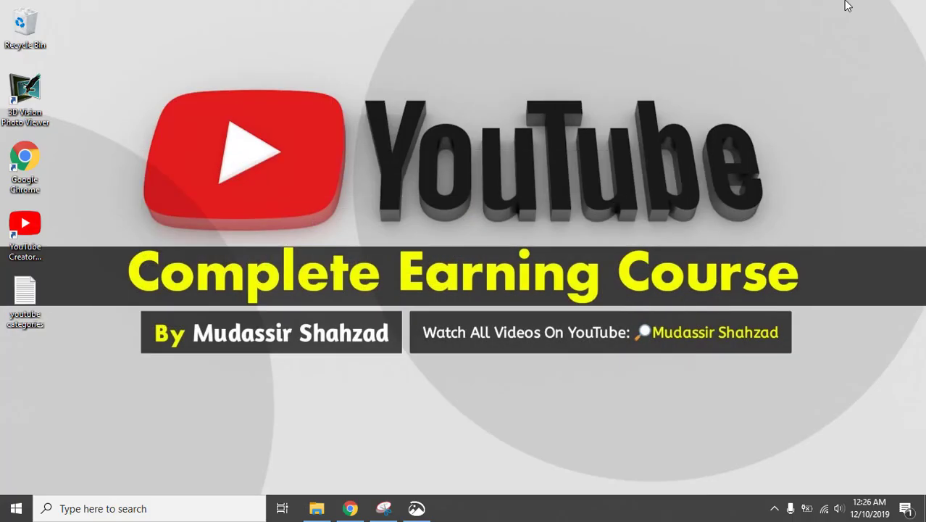
right_click(654, 156)
click(646, 150)
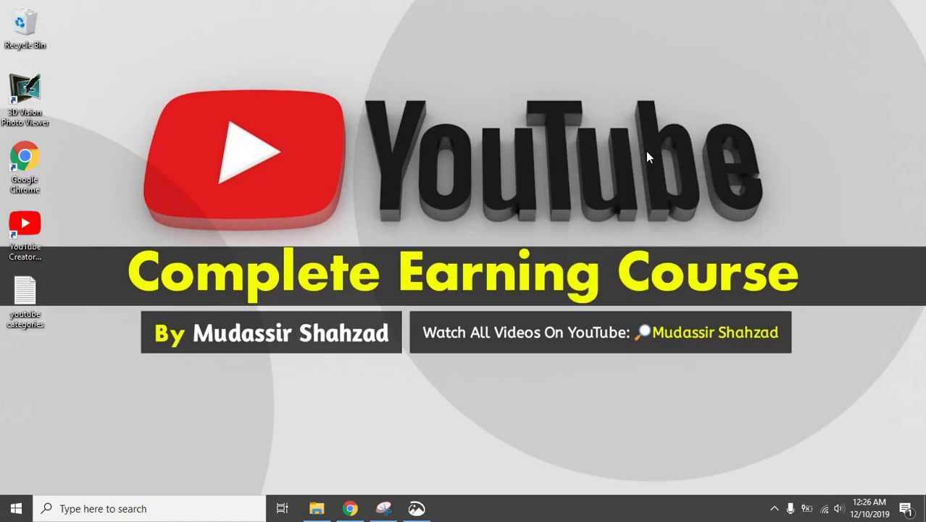